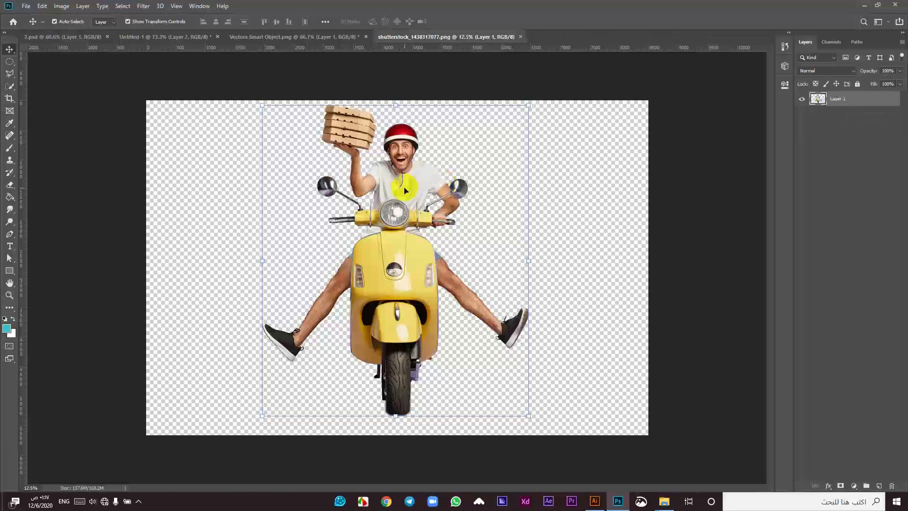
# Step: Bring the scooter-rider image into the Untitled-1 ad and convert it to a smart object
pyautogui.moveTo(403, 198); pyautogui.dragTo(331, 308)
pyautogui.scroll(-2, 470, 251)
pyautogui.rightClick(874, 99)
pyautogui.click(847, 217)
# Step: Scale the rider down and move it toward the canvas centre
pyautogui.scroll(-2, 497, 196)
pyautogui.moveTo(674, 287); pyautogui.dragTo(316, 301)
pyautogui.moveTo(310, 300); pyautogui.dragTo(476, 289)
pyautogui.scroll(2, 475, 289)
pyautogui.moveTo(590, 283); pyautogui.dragTo(375, 284)
pyautogui.scroll(3, 243, 308)
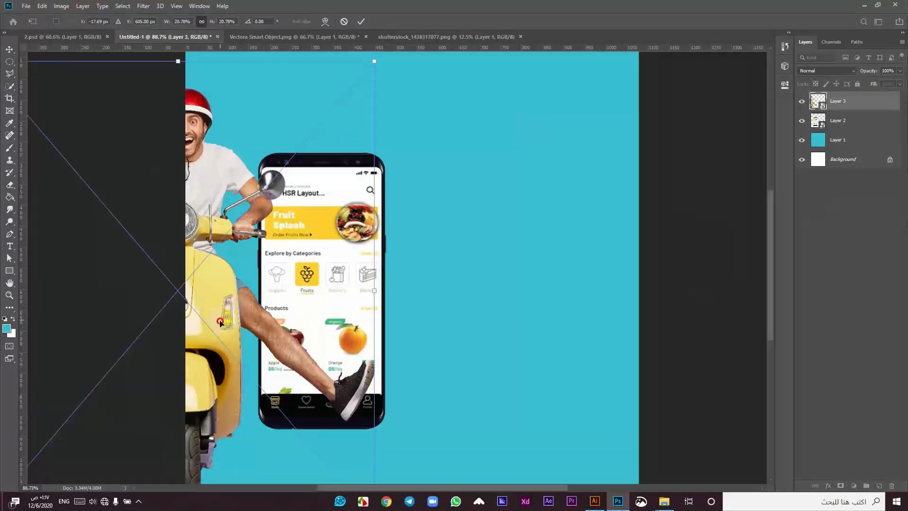
pyautogui.moveTo(220, 323); pyautogui.dragTo(354, 323)
# Step: Shrink the rider further, position it over the phone, and commit the transform
pyautogui.moveTo(507, 294); pyautogui.dragTo(375, 328)
pyautogui.scroll(3, 237, 287)
pyautogui.moveTo(260, 323); pyautogui.dragTo(351, 341)
pyautogui.moveTo(514, 286); pyautogui.dragTo(454, 281)
pyautogui.moveTo(325, 312); pyautogui.dragTo(355, 333)
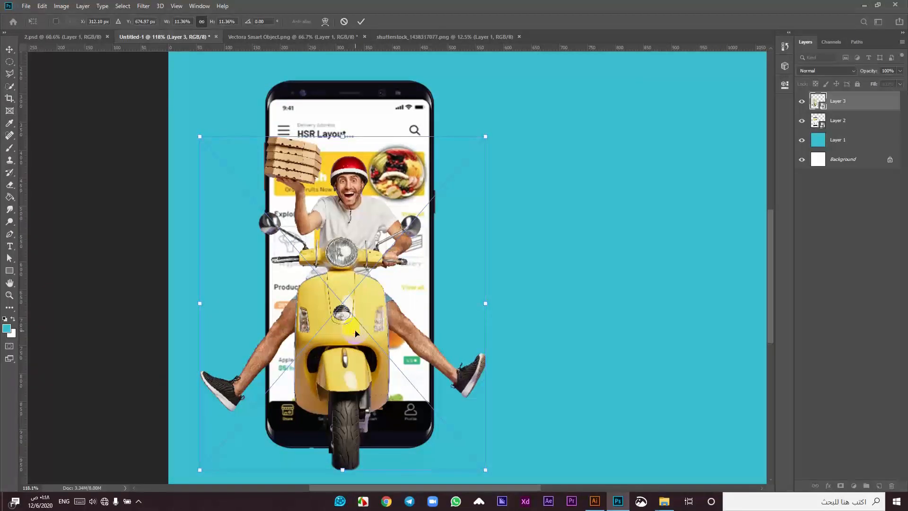
pyautogui.click(361, 21)
pyautogui.click(110, 211)
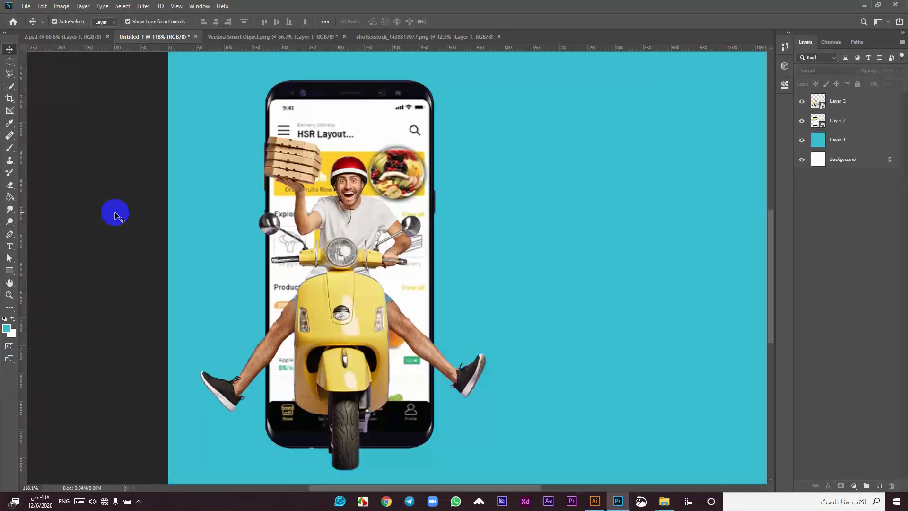
# Step: Add a layer mask to the rider layer, Layer 3
pyautogui.scroll(8, 318, 455)
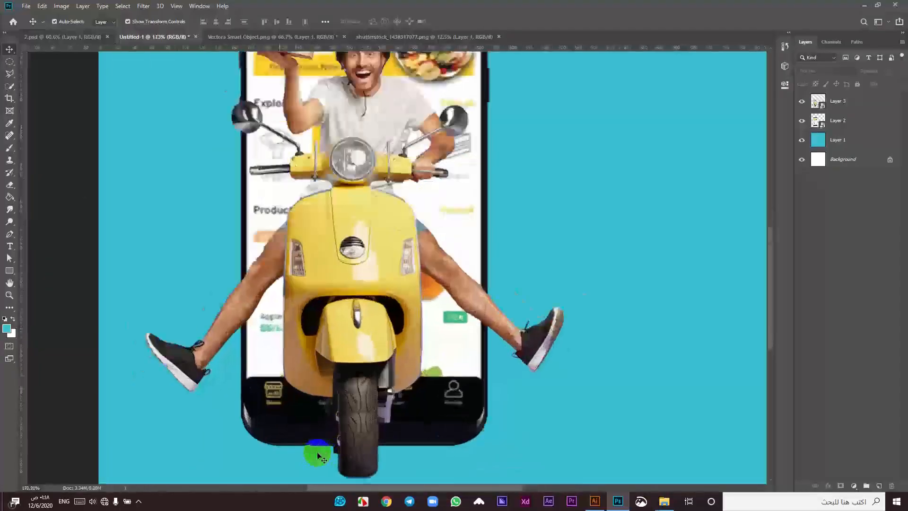
pyautogui.moveTo(363, 393); pyautogui.dragTo(372, 258)
pyautogui.click(394, 325)
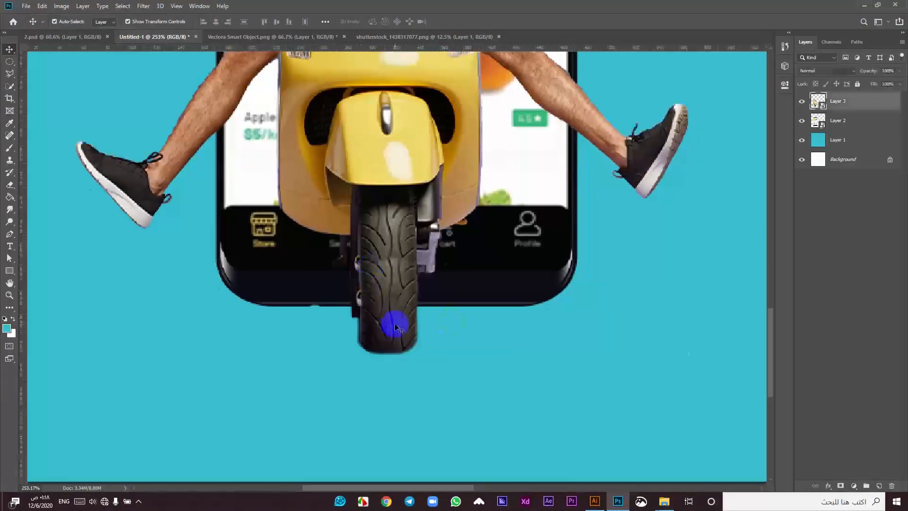
pyautogui.click(841, 485)
# Step: Paint black on the mask with a soft round brush to fade the wheel bottom
pyautogui.click(9, 148)
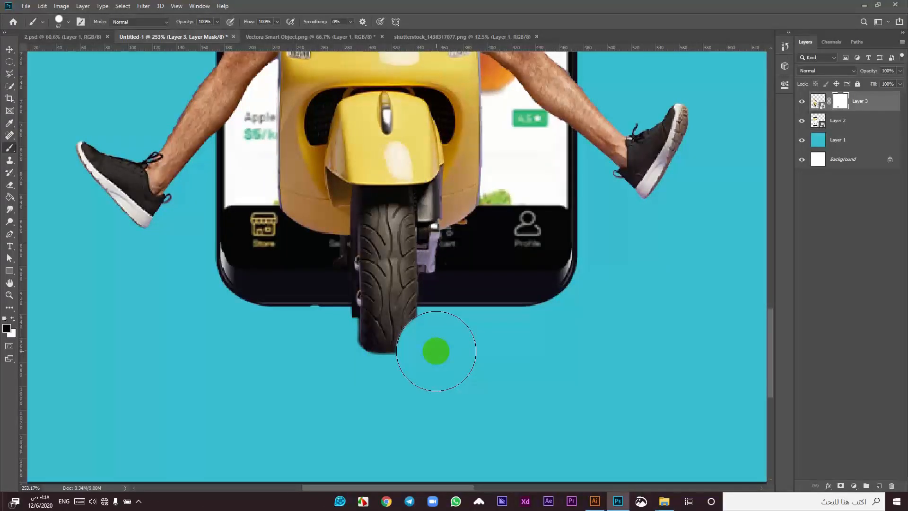
pyautogui.rightClick(456, 345)
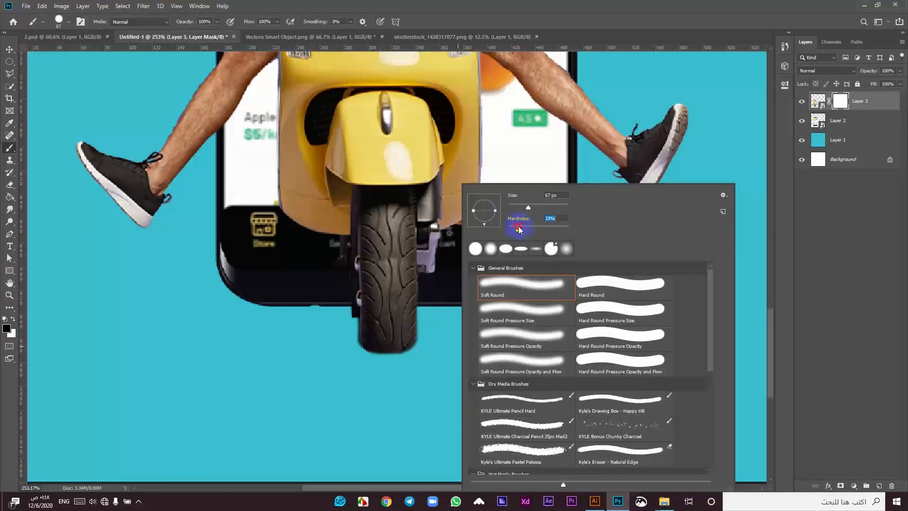
pyautogui.press('Return')
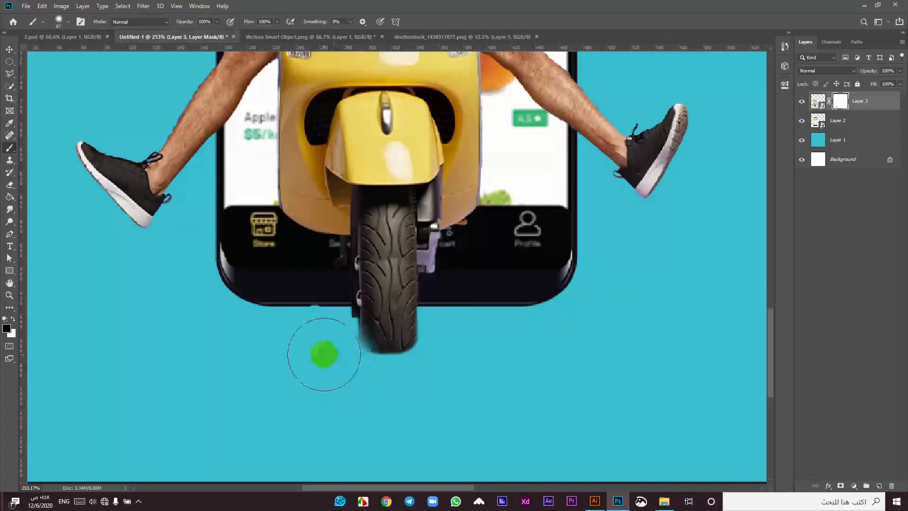
pyautogui.rightClick(323, 354)
pyautogui.press('Return')
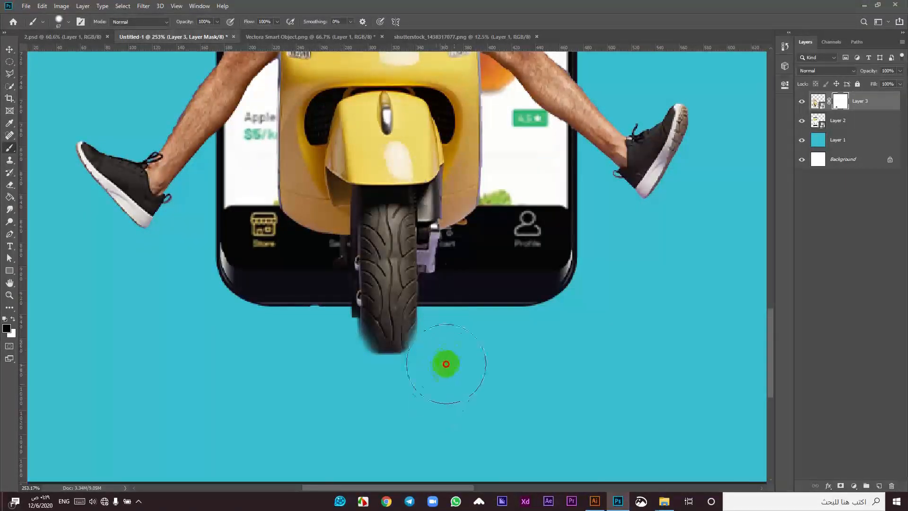
pyautogui.click(342, 375)
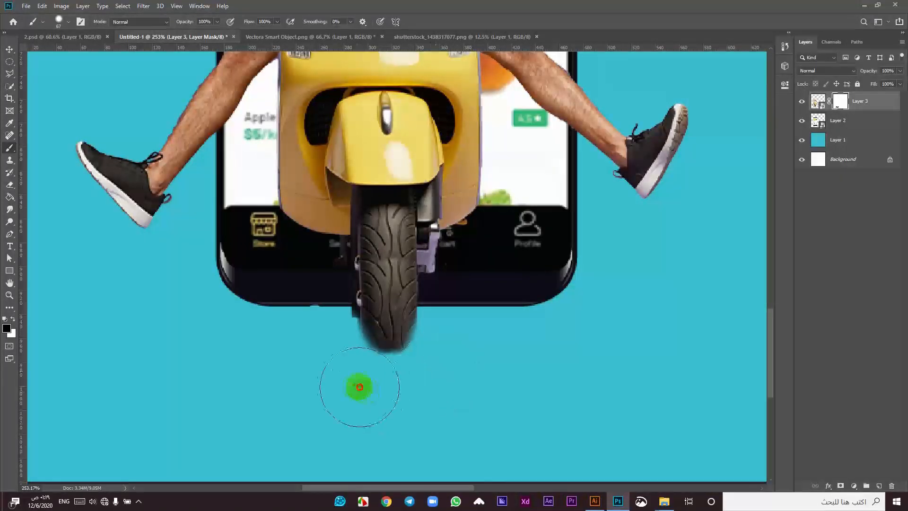
# Step: Move the rider slightly up and to the right
pyautogui.scroll(-2, 303, 382)
pyautogui.scroll(-4, 303, 382)
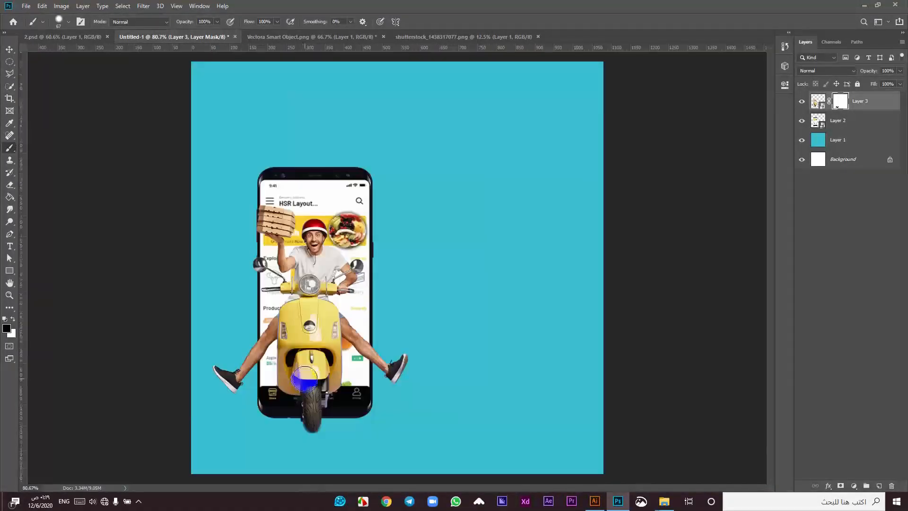
pyautogui.scroll(1, 304, 380)
pyautogui.press('v')
pyautogui.moveTo(316, 332); pyautogui.dragTo(351, 316)
# Step: Enlarge the phone layer (Layer 2) and shift it up and right
pyautogui.scroll(-1, 351, 315)
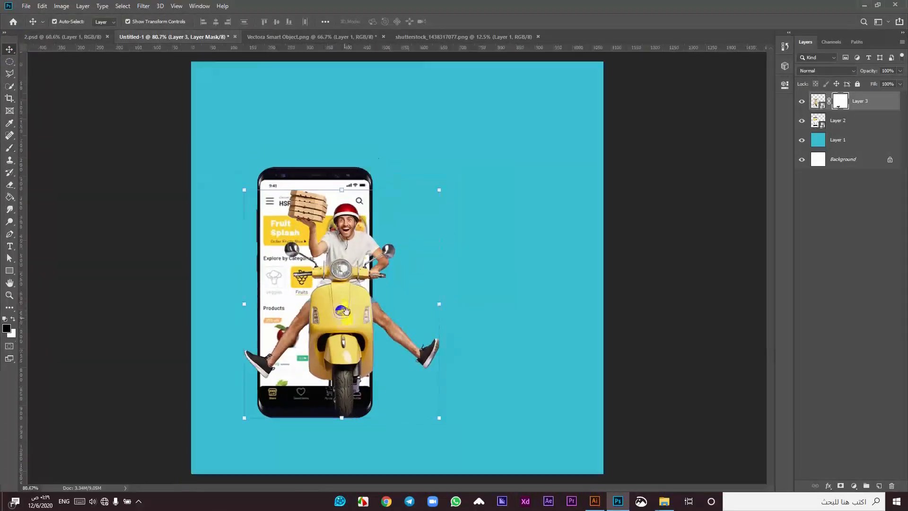
pyautogui.moveTo(279, 300); pyautogui.dragTo(245, 302)
pyautogui.click(361, 22)
# Step: Widen the rider to about 121% over the phone's right edge, then zoom out
pyautogui.moveTo(345, 317); pyautogui.dragTo(360, 299)
pyautogui.click(454, 21)
pyautogui.hotkey('ctrl', '-')
pyautogui.click(260, 233)
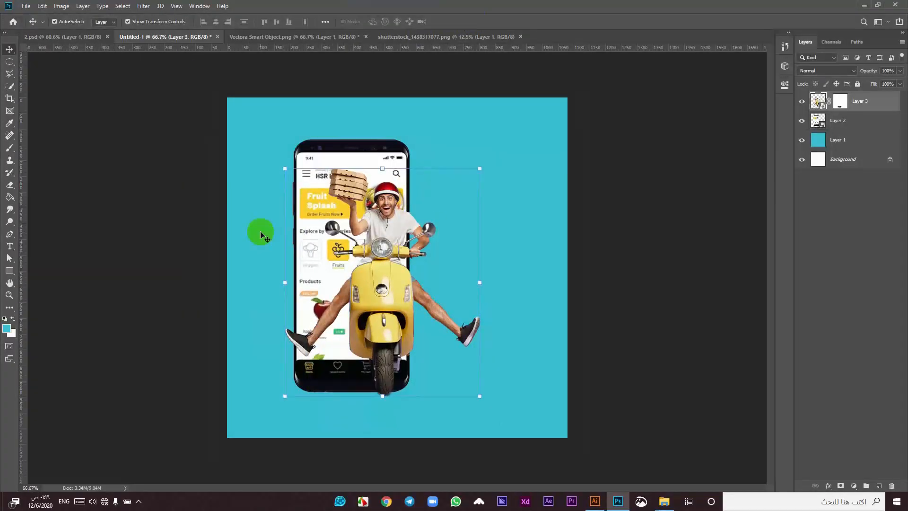
pyautogui.click(154, 258)
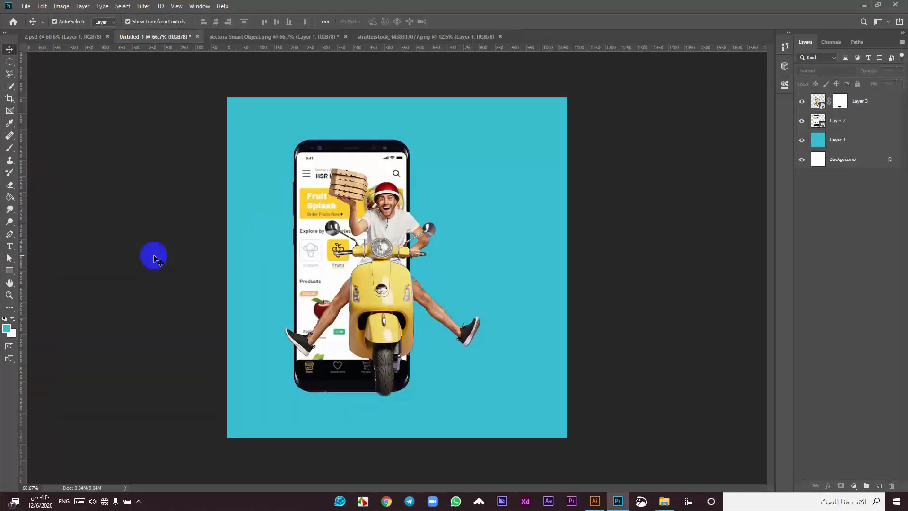
# Step: Place the rocket PNG into the ad as an embedded image
pyautogui.click(26, 5)
pyautogui.click(58, 183)
pyautogui.click(327, 135)
pyautogui.click(605, 413)
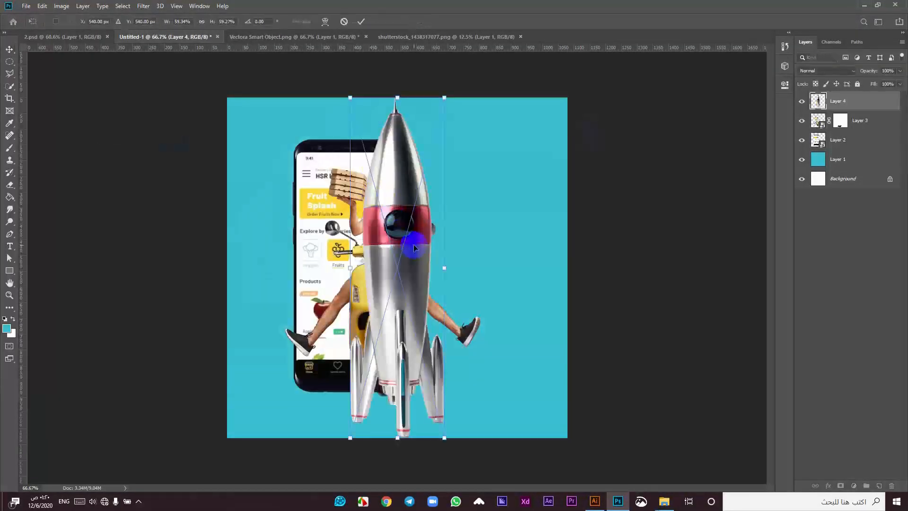
# Step: Scale the rocket to about 29% and move it beside the phone
pyautogui.moveTo(398, 98); pyautogui.dragTo(398, 152)
pyautogui.moveTo(404, 262); pyautogui.dragTo(434, 198)
pyautogui.moveTo(426, 88); pyautogui.dragTo(428, 152)
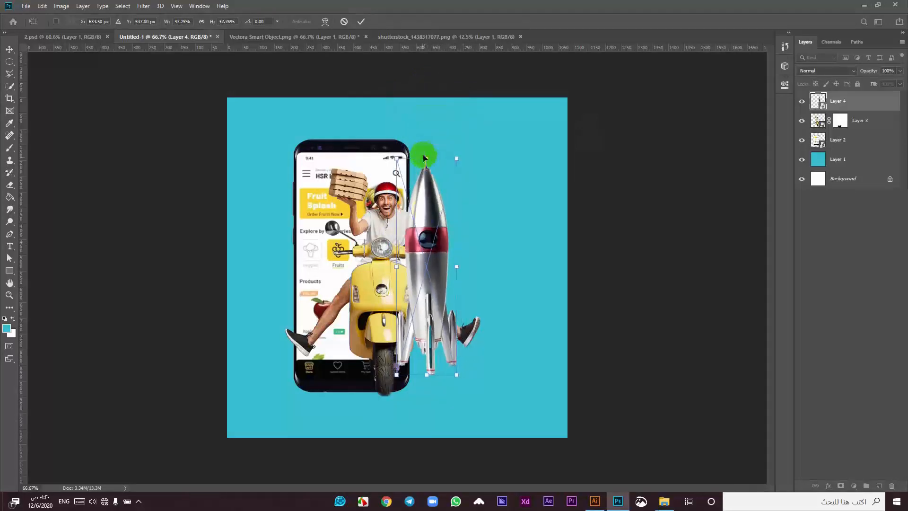
pyautogui.moveTo(429, 240); pyautogui.dragTo(430, 193)
pyautogui.moveTo(425, 108); pyautogui.dragTo(426, 157)
pyautogui.scroll(2, 424, 158)
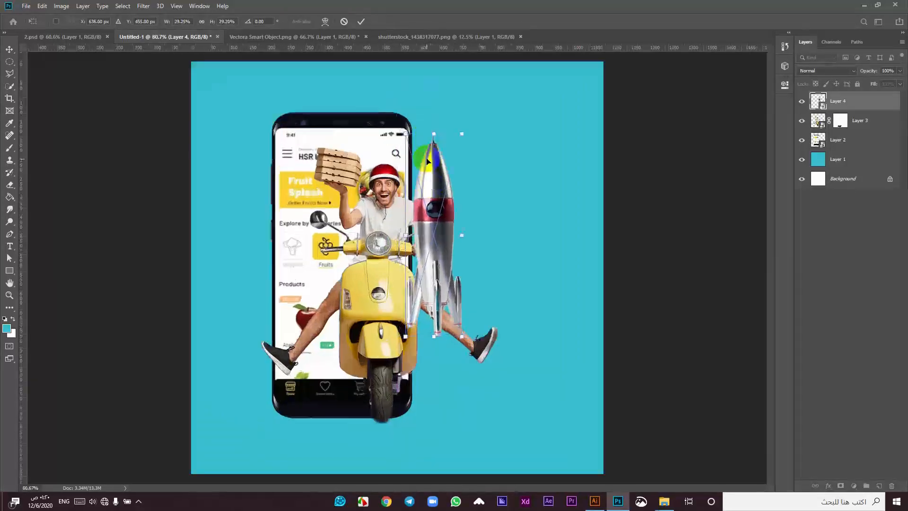
pyautogui.moveTo(439, 217); pyautogui.dragTo(430, 195)
pyautogui.click(361, 21)
# Step: Reorder layers so the rocket (Layer 4) sits beneath the phone and rider
pyautogui.moveTo(858, 122); pyautogui.dragTo(857, 95)
pyautogui.scroll(1, 457, 228)
pyautogui.click(866, 128)
pyautogui.moveTo(867, 128); pyautogui.dragTo(866, 148)
# Step: Shrink the rocket to about 26%, raise it slightly, and commit
pyautogui.moveTo(428, 157); pyautogui.dragTo(434, 162)
pyautogui.moveTo(427, 107); pyautogui.dragTo(426, 130)
pyautogui.moveTo(426, 167); pyautogui.dragTo(424, 156)
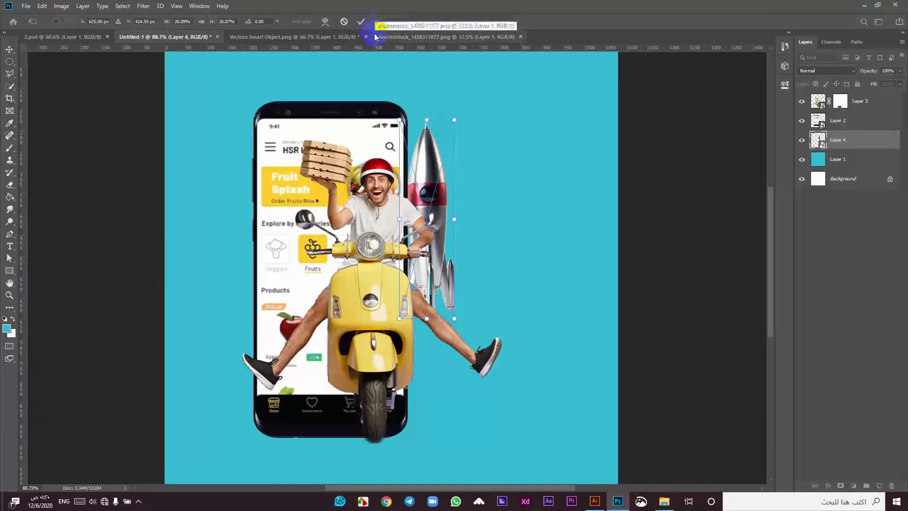
pyautogui.click(361, 21)
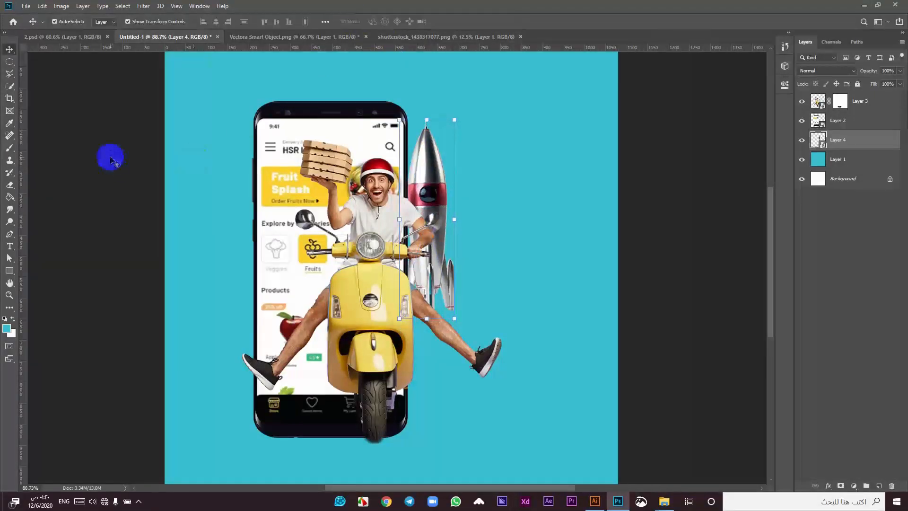
pyautogui.click(428, 197)
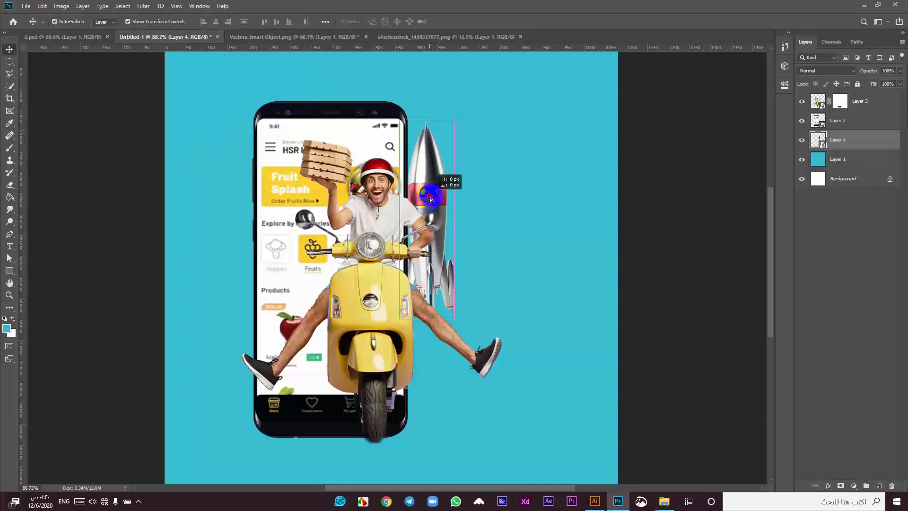
# Step: Place maxresdefault copy 2.png as an embedded glow image
pyautogui.click(26, 6)
pyautogui.click(61, 185)
pyautogui.click(434, 142)
pyautogui.click(606, 413)
# Step: Scale the glow down and move it up from behind the phone
pyautogui.moveTo(392, 54); pyautogui.dragTo(383, 163)
pyautogui.moveTo(425, 391); pyautogui.dragTo(533, 435)
pyautogui.scroll(3, 474, 408)
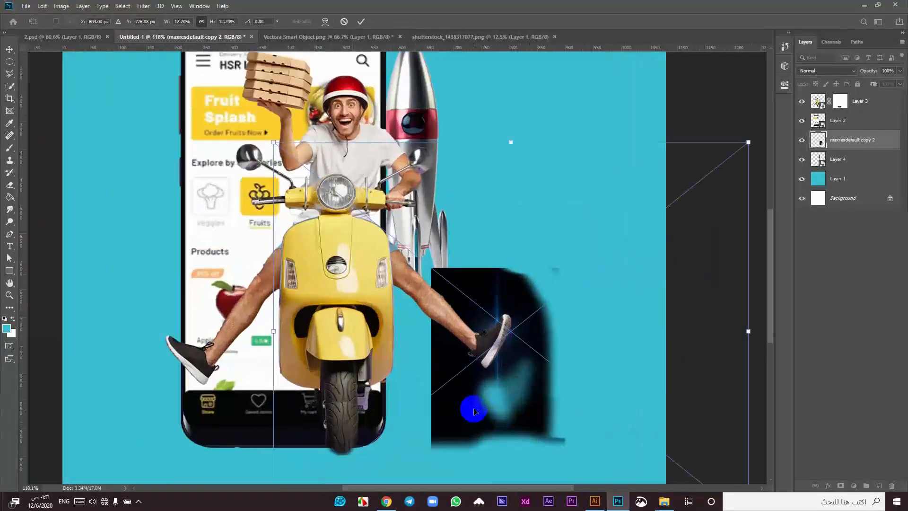
pyautogui.click(361, 22)
pyautogui.moveTo(493, 407); pyautogui.dragTo(426, 386)
pyautogui.moveTo(532, 339); pyautogui.dragTo(526, 280)
# Step: Set the glow layer to Screen and size it under the rocket's exhaust
pyautogui.click(854, 71)
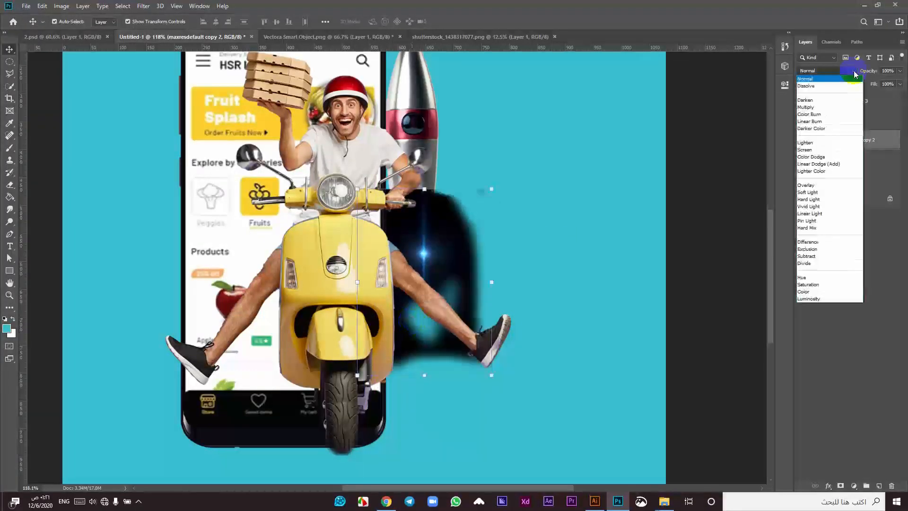
pyautogui.click(816, 150)
pyautogui.moveTo(424, 256); pyautogui.dragTo(433, 249)
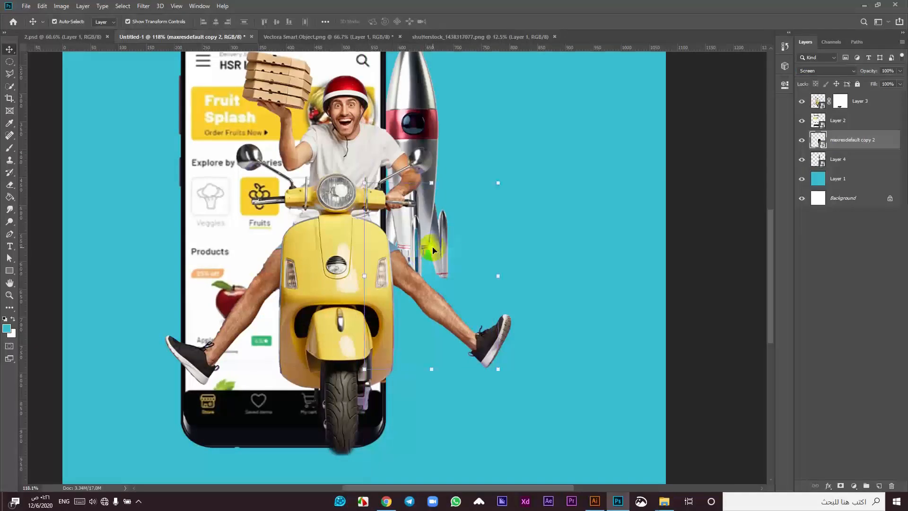
pyautogui.moveTo(499, 280); pyautogui.dragTo(495, 282)
pyautogui.moveTo(678, 250); pyautogui.dragTo(753, 249)
pyautogui.moveTo(464, 252); pyautogui.dragTo(413, 254)
pyautogui.scroll(-2, 412, 251)
pyautogui.moveTo(651, 260); pyautogui.dragTo(711, 256)
pyautogui.moveTo(445, 257); pyautogui.dragTo(415, 250)
pyautogui.click(361, 21)
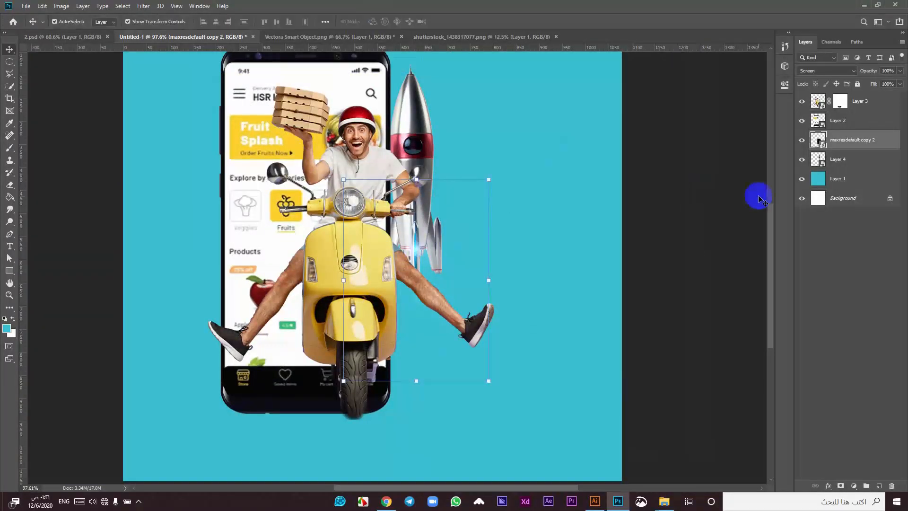
# Step: Put the glow into Group 1 and delete the empty duplicate group
pyautogui.hotkey('ctrl', 'g')
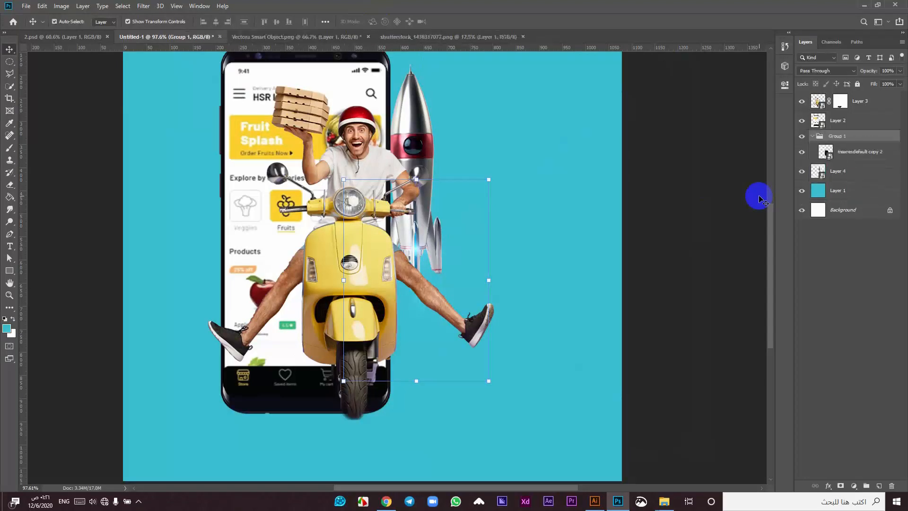
pyautogui.hotkey('ctrl', 'j')
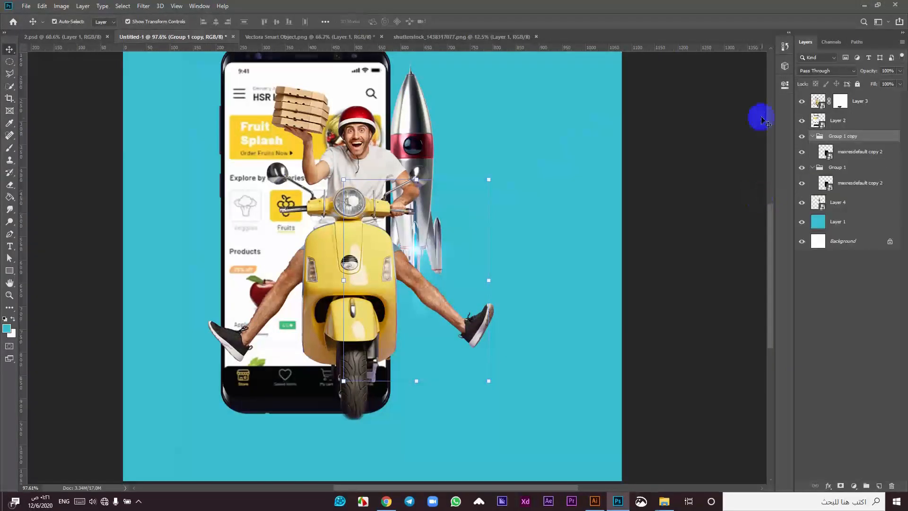
pyautogui.moveTo(847, 154); pyautogui.dragTo(833, 173)
pyautogui.click(829, 141)
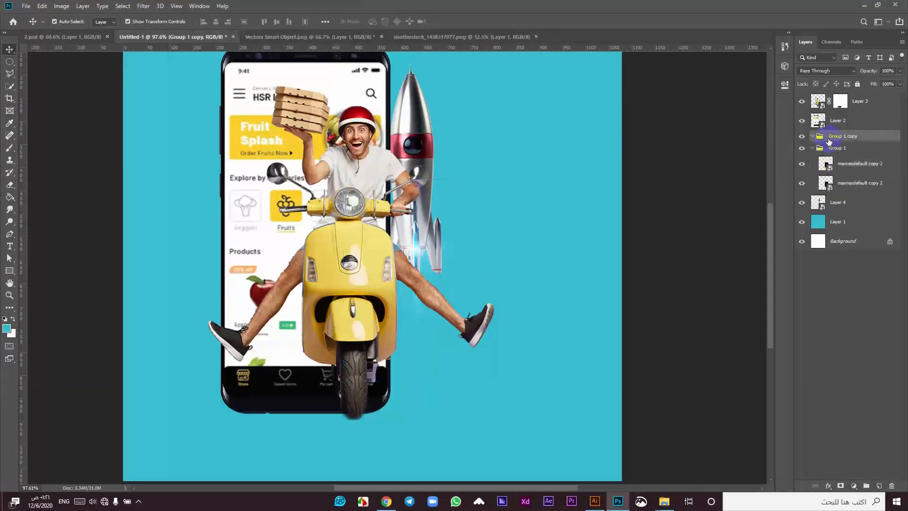
pyautogui.press('Delete')
pyautogui.click(813, 136)
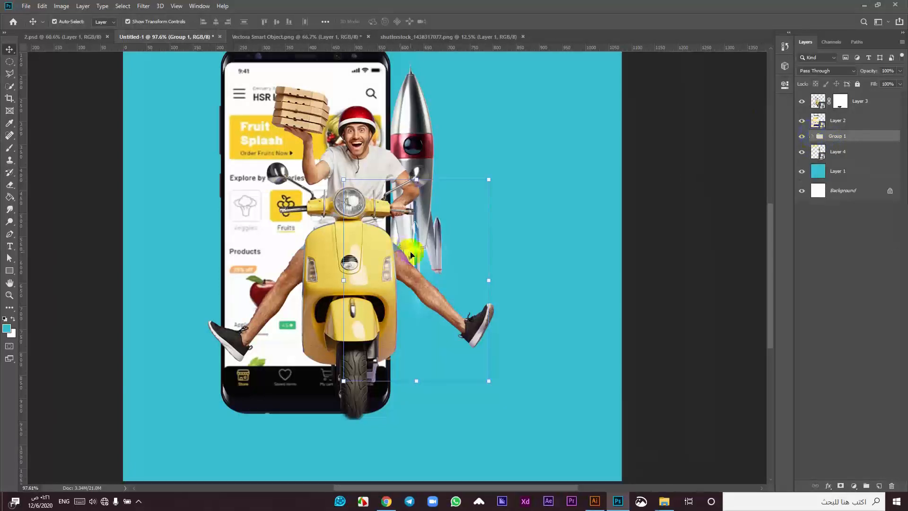
# Step: Raise the rocket and glow group together slightly
pyautogui.scroll(2, 411, 256)
pyautogui.keyDown('shift'); pyautogui.click(418, 133); pyautogui.keyUp('shift')
pyautogui.moveTo(418, 132); pyautogui.dragTo(418, 121)
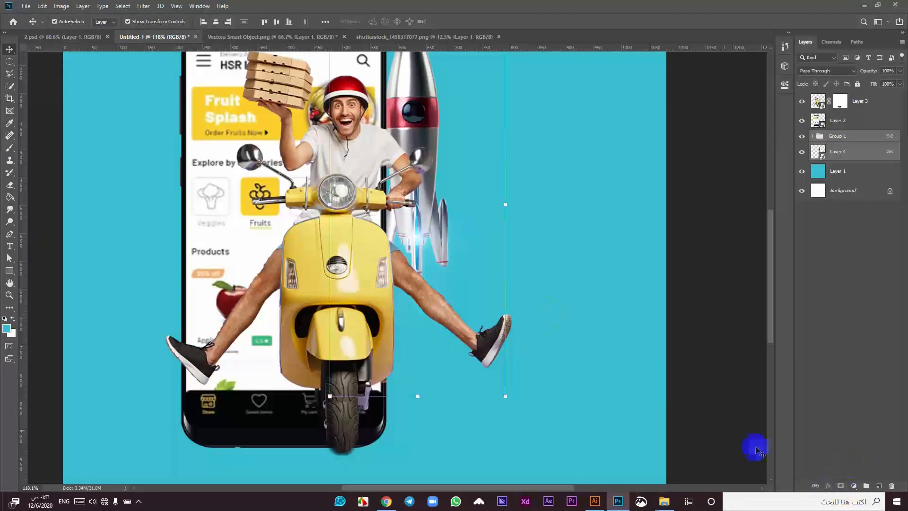
# Step: Add a new empty layer directly above the cyan background
pyautogui.scroll(-2, 426, 233)
pyautogui.click(261, 380)
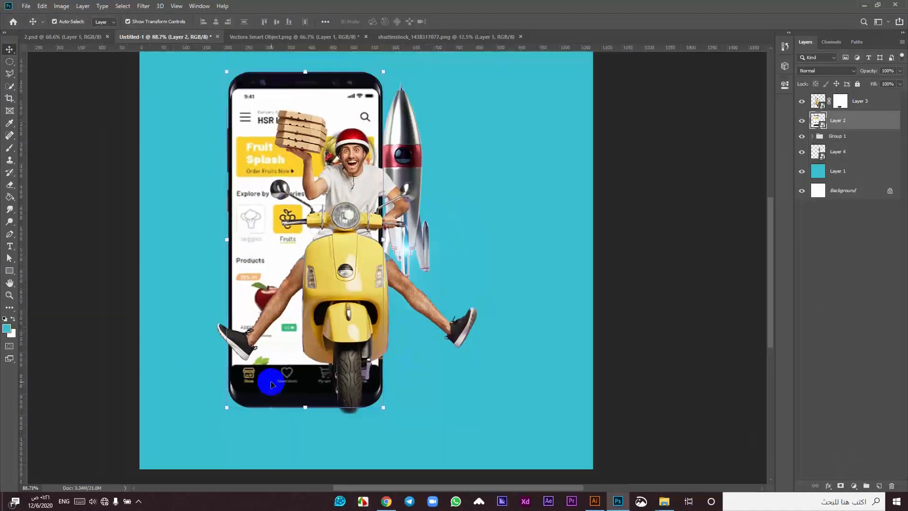
pyautogui.scroll(-2, 271, 384)
pyautogui.scroll(2, 335, 355)
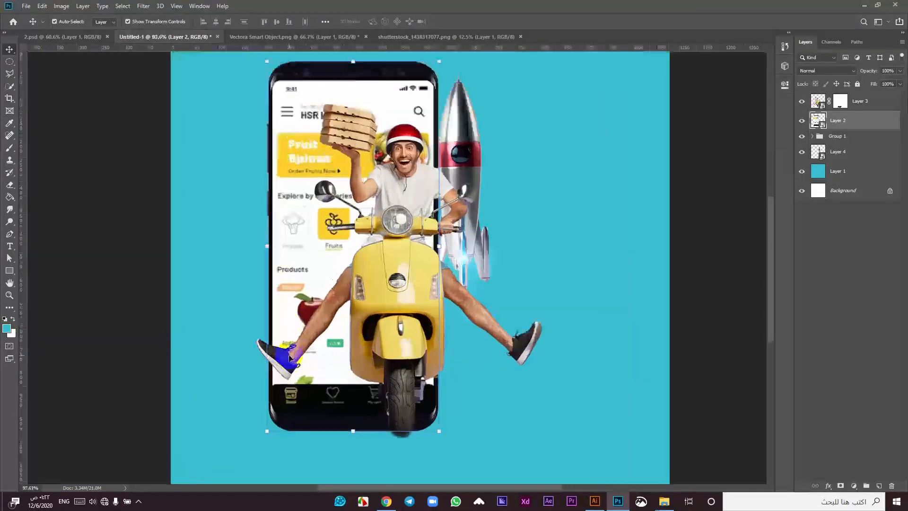
pyautogui.click(318, 365)
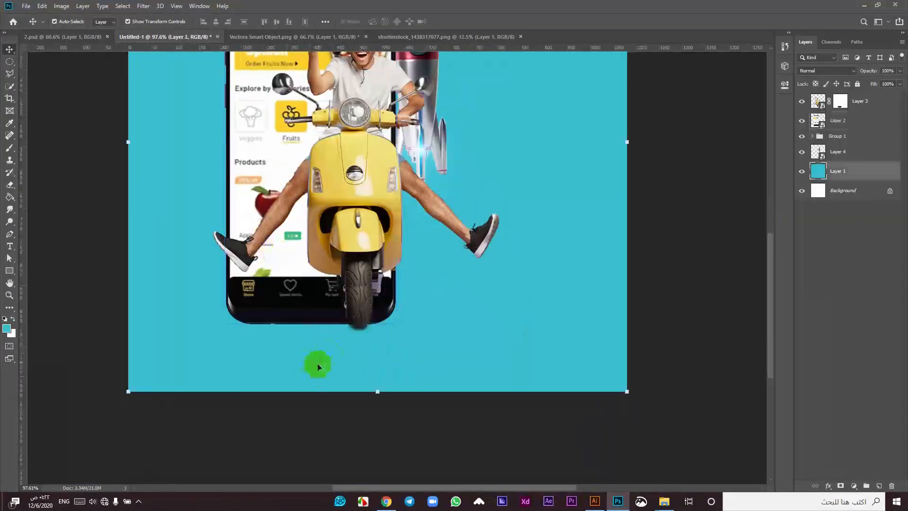
pyautogui.click(879, 486)
# Step: Set the brush to 306 px with 100% hardness
pyautogui.press('b')
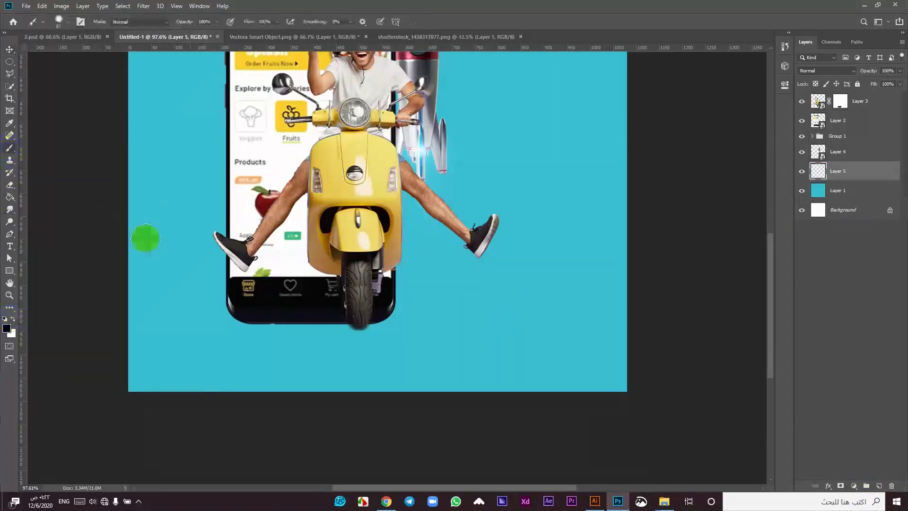
pyautogui.rightClick(317, 330)
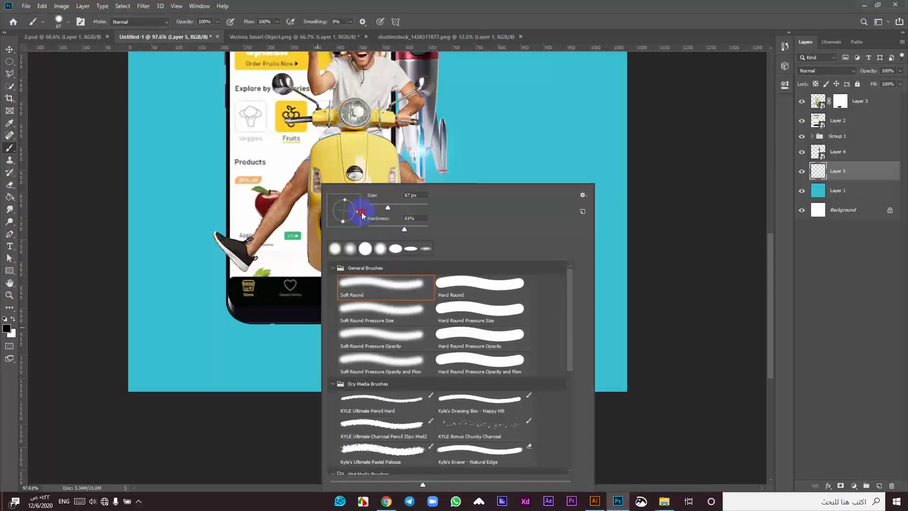
pyautogui.click(409, 208)
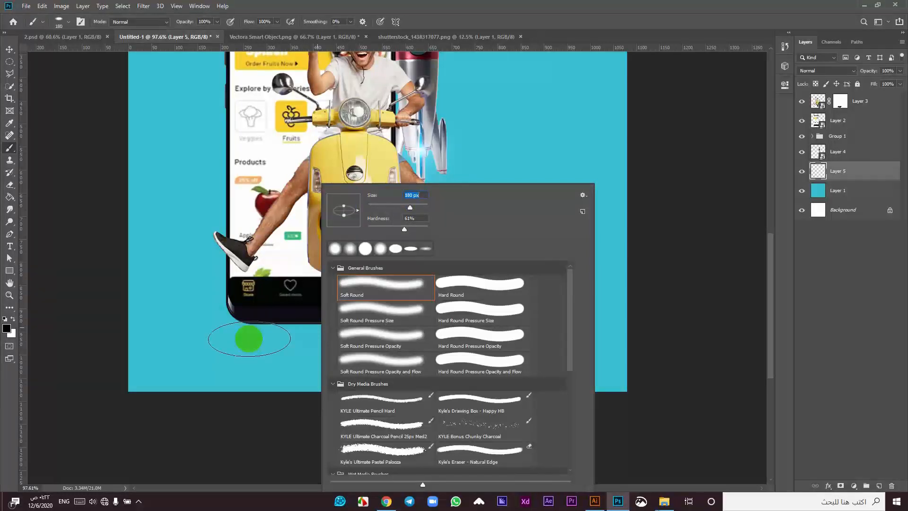
pyautogui.click(417, 207)
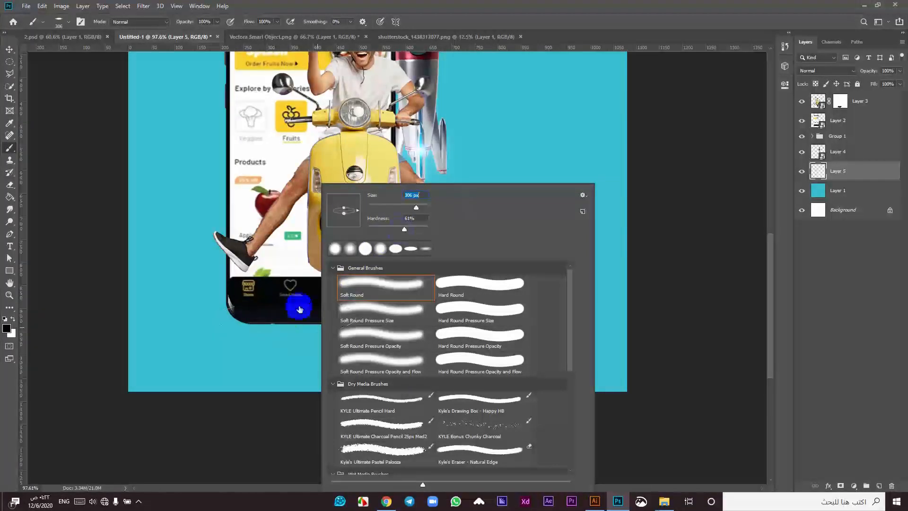
pyautogui.moveTo(417, 228); pyautogui.dragTo(429, 229)
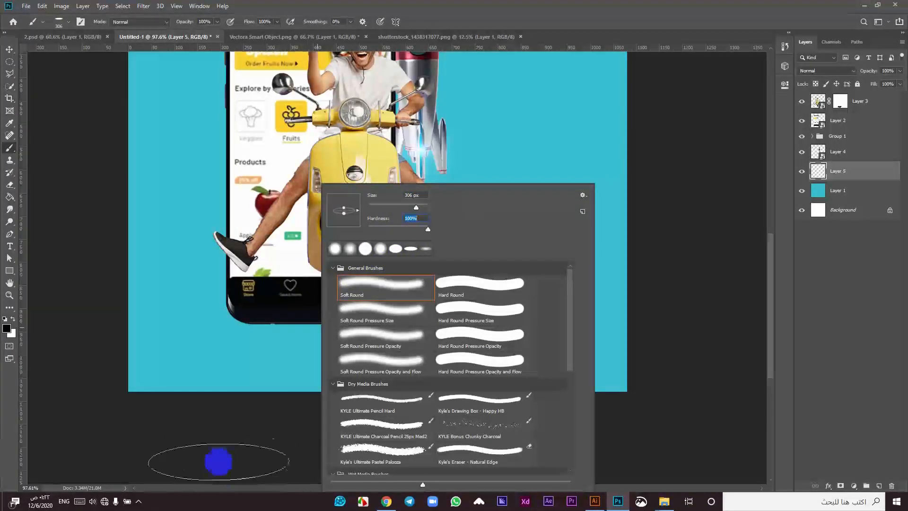
pyautogui.click(219, 447)
# Step: Paint a black dab below the phone and transform it into a wide, flat ellipse
pyautogui.click(308, 346)
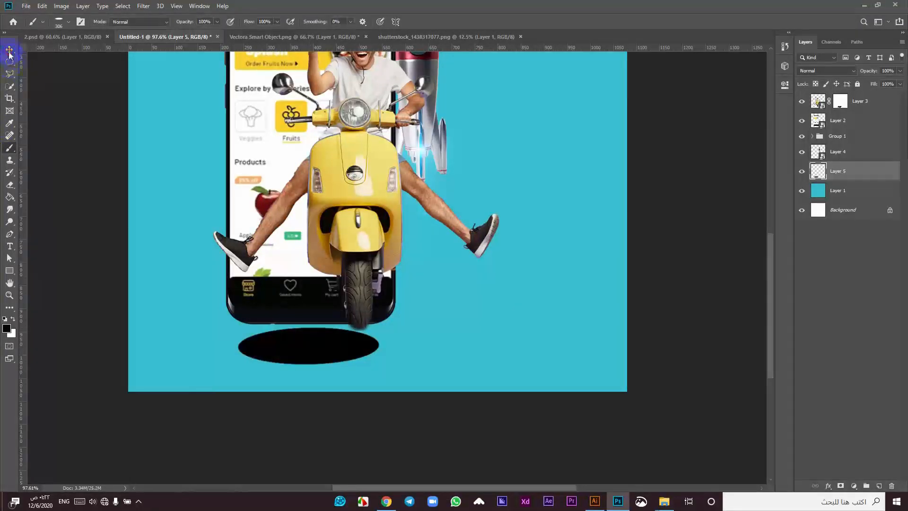
pyautogui.hotkey('ctrl', 't')
pyautogui.moveTo(309, 329); pyautogui.dragTo(324, 355)
pyautogui.click(452, 22)
pyautogui.moveTo(378, 347); pyautogui.dragTo(343, 356)
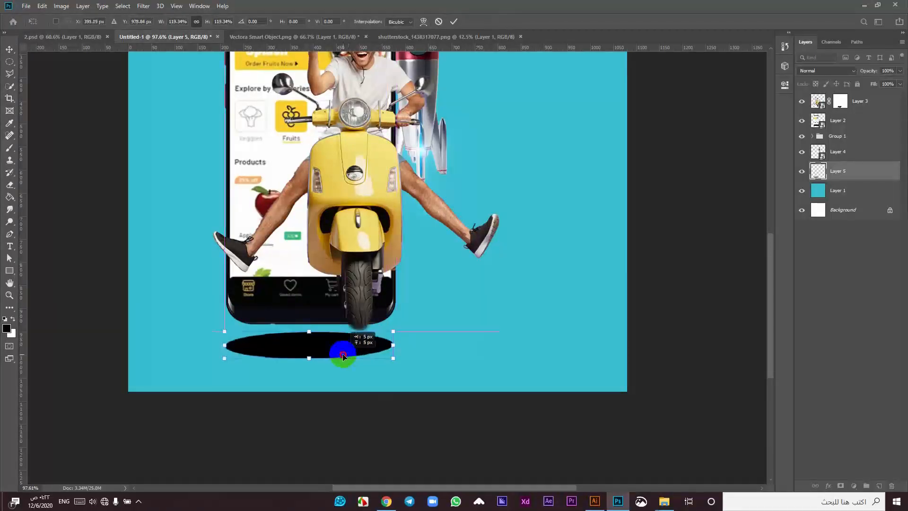
pyautogui.click(454, 22)
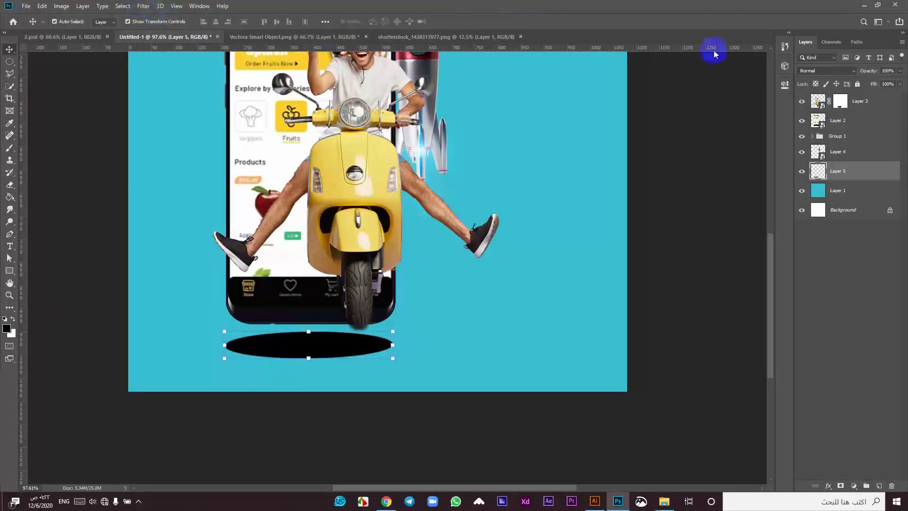
# Step: Lower the shadow layer's opacity to 45% and apply a Gaussian Blur
pyautogui.moveTo(878, 83); pyautogui.dragTo(877, 84)
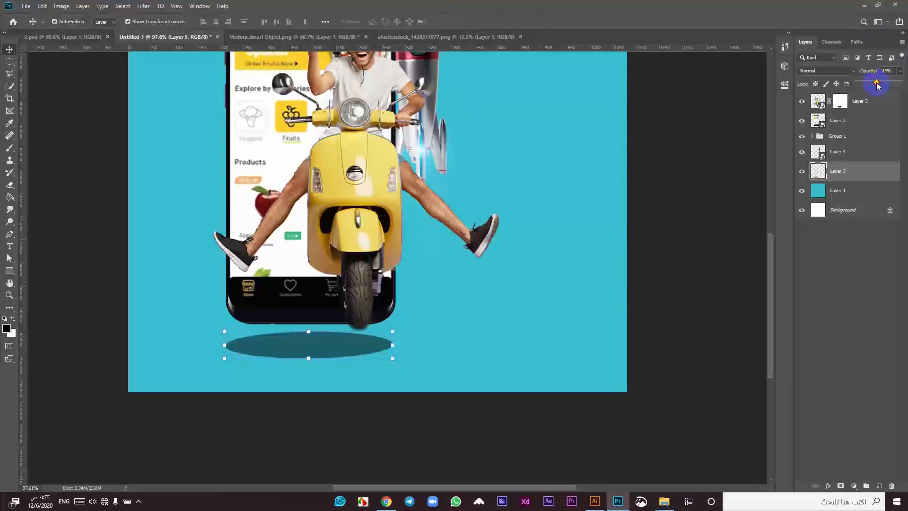
pyautogui.click(150, 5)
pyautogui.moveTo(158, 115)
pyautogui.click(109, 150)
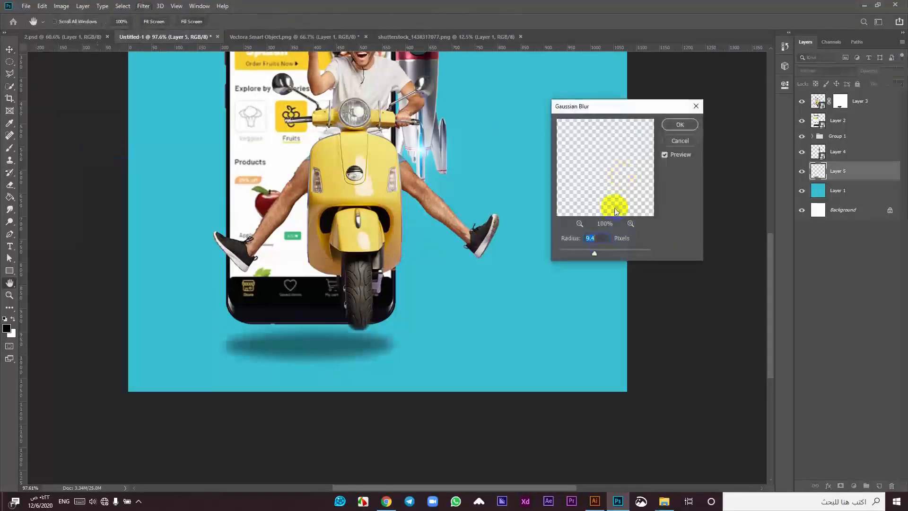
pyautogui.moveTo(597, 256); pyautogui.dragTo(603, 256)
pyautogui.press('Return')
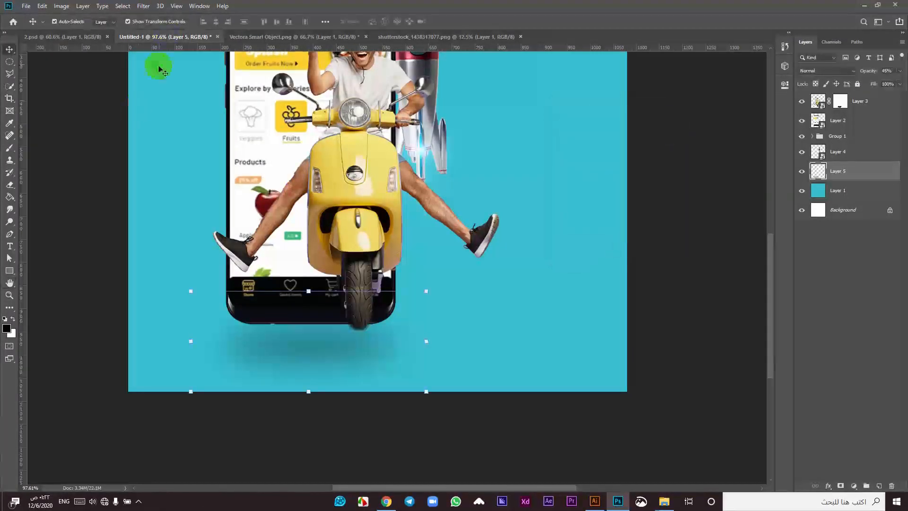
# Step: Undo the blur and reapply Gaussian Blur with a smaller radius
pyautogui.click(143, 6)
pyautogui.click(823, 183)
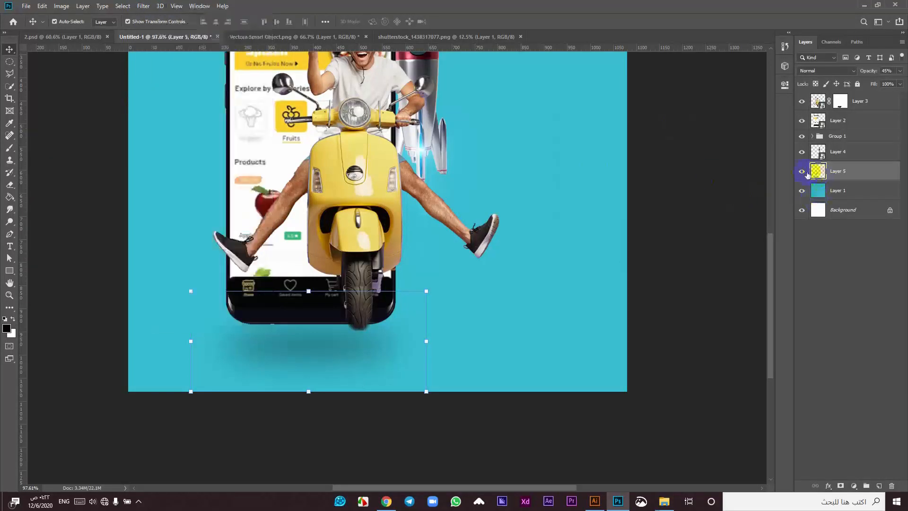
pyautogui.hotkey('ctrl', 'z')
pyautogui.click(143, 6)
pyautogui.moveTo(168, 113)
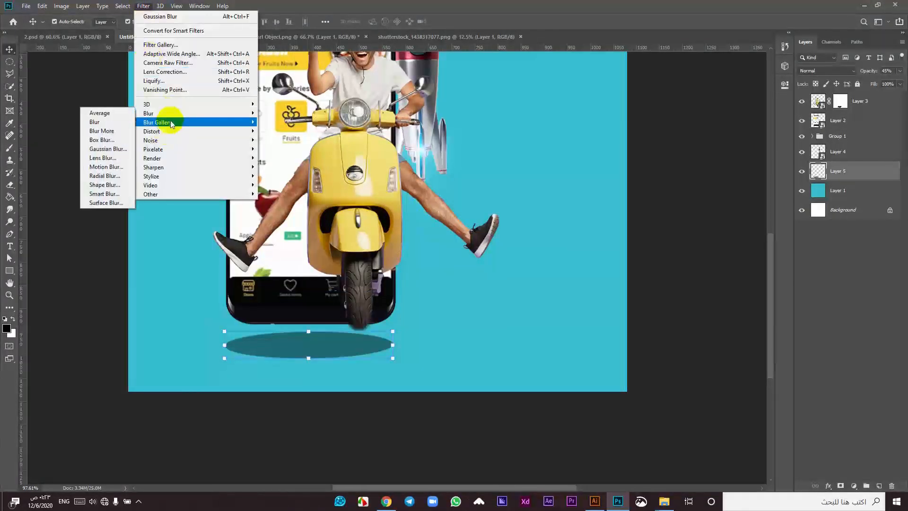
pyautogui.click(101, 149)
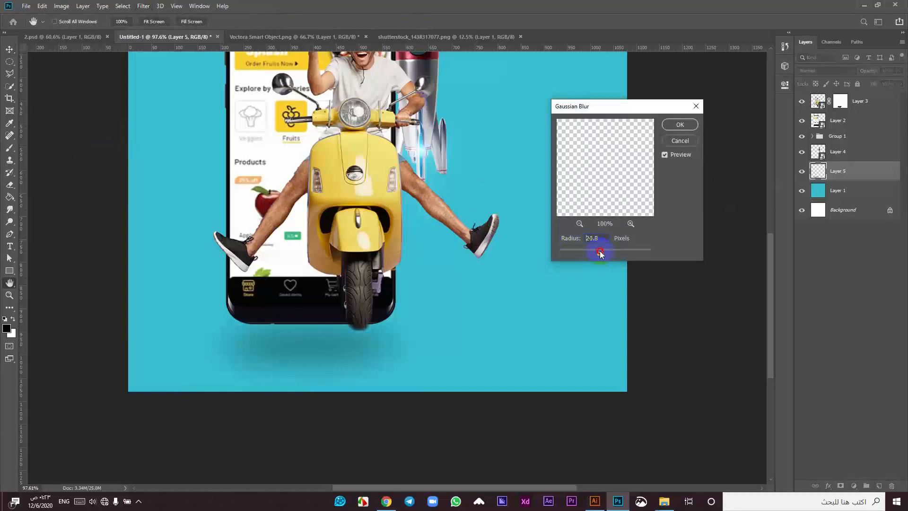
pyautogui.moveTo(587, 254); pyautogui.dragTo(593, 254)
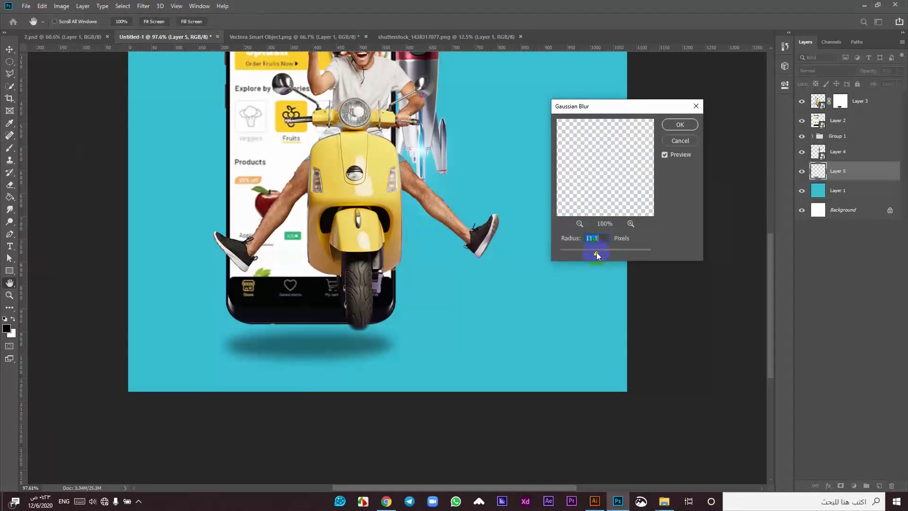
pyautogui.click(680, 125)
# Step: Flatten the blurred shadow, nudge it up, and fit the canvas on screen
pyautogui.hotkey('ctrl', 't')
pyautogui.moveTo(308, 314); pyautogui.dragTo(303, 328)
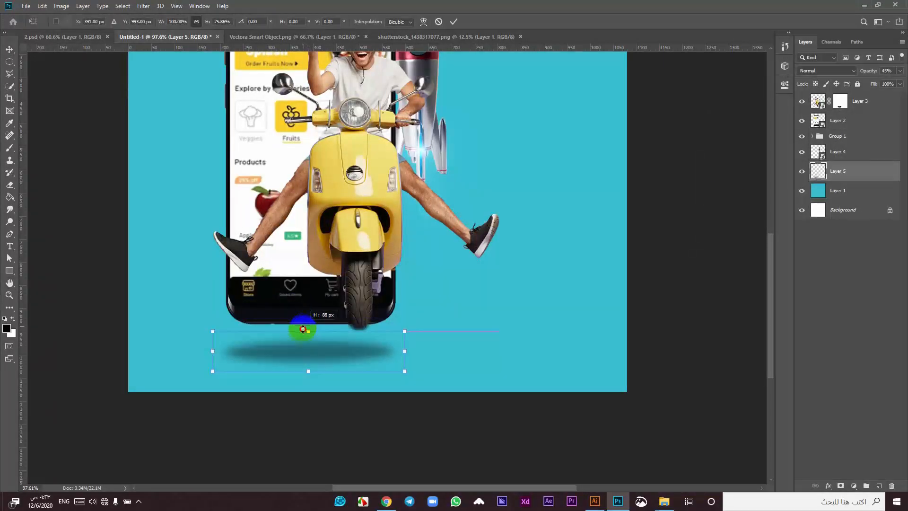
pyautogui.moveTo(321, 359)
pyautogui.mouseDown()
pyautogui.moveTo(324, 349)
pyautogui.moveTo(309, 360)
pyautogui.moveTo(322, 349)
pyautogui.mouseUp()
pyautogui.click(454, 22)
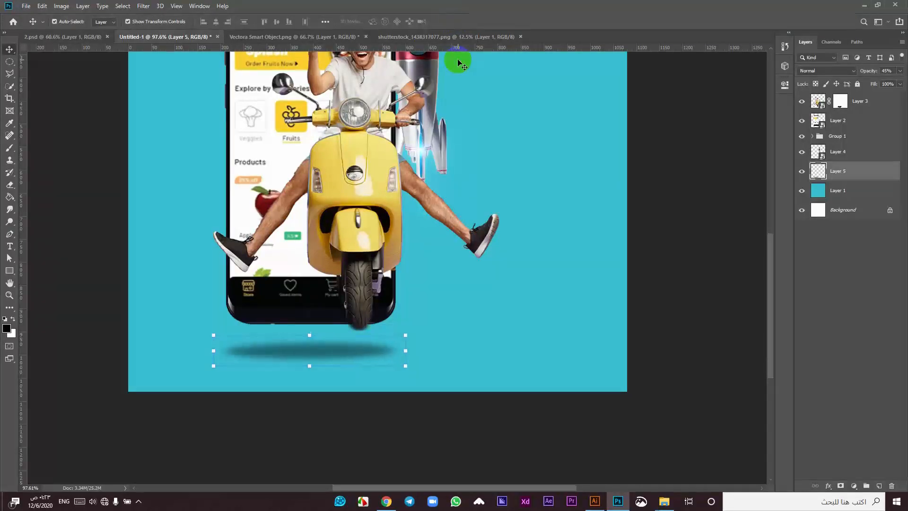
pyautogui.press('Up')
pyautogui.press('Up')
pyautogui.press('Up')
pyautogui.press('Up')
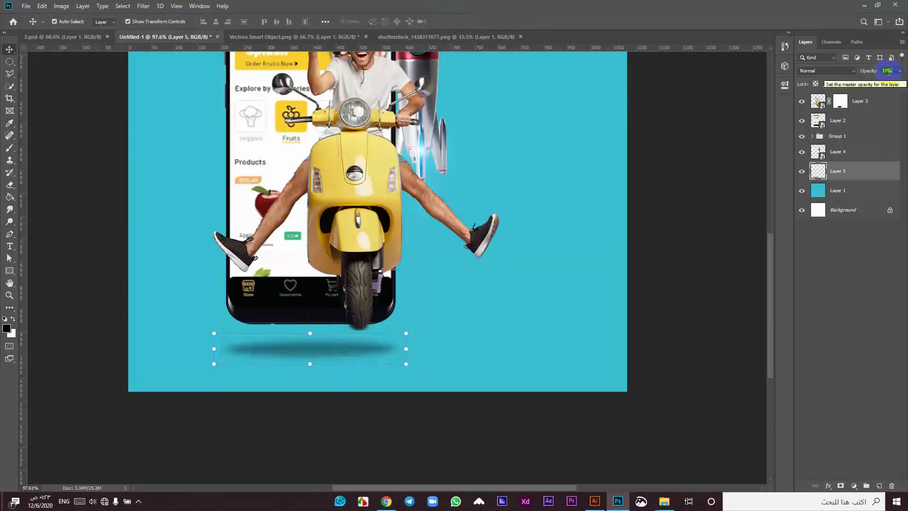
pyautogui.scroll(-4, 889, 72)
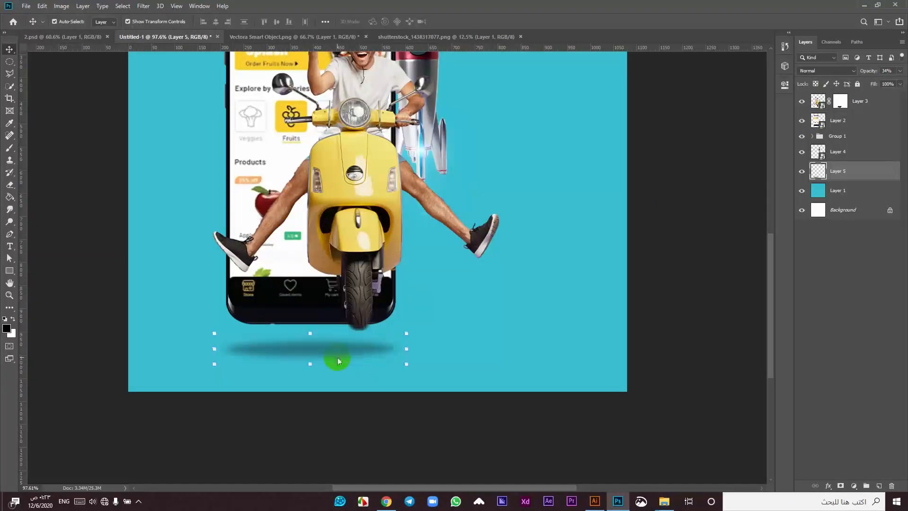
pyautogui.hotkey('ctrl', '0')
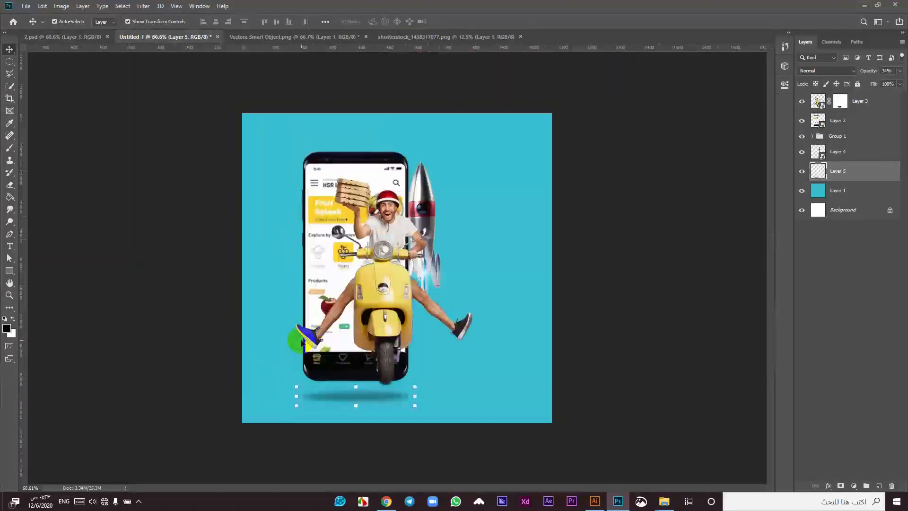
pyautogui.click(70, 179)
# Step: Place 1.png as an embedded image, scaled down and positioned beside the scooter
pyautogui.click(28, 6)
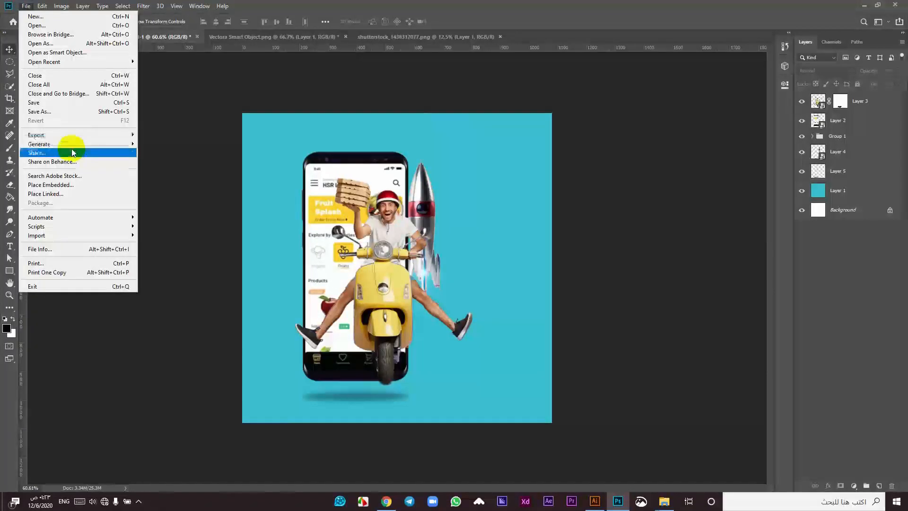
pyautogui.click(71, 184)
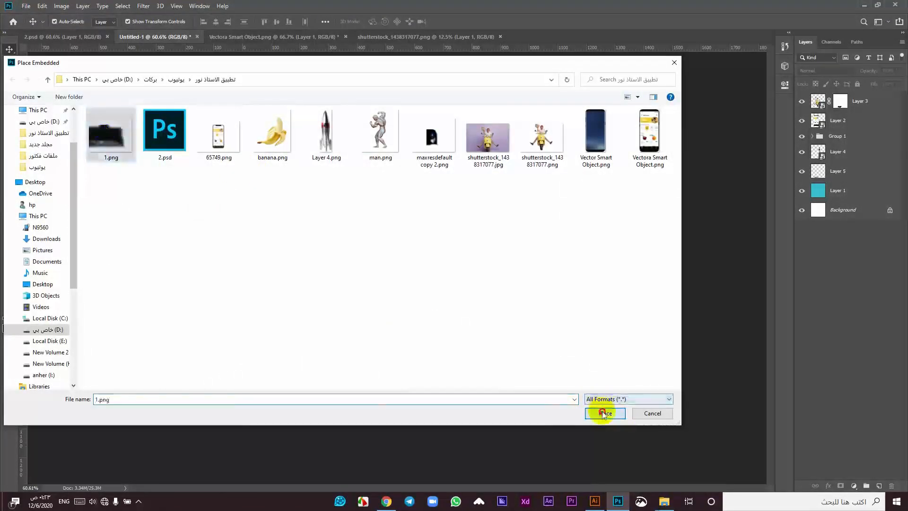
pyautogui.click(604, 412)
pyautogui.moveTo(398, 325); pyautogui.dragTo(503, 338)
pyautogui.moveTo(658, 282); pyautogui.dragTo(606, 290)
pyautogui.moveTo(455, 344); pyautogui.dragTo(421, 365)
pyautogui.click(361, 22)
# Step: Blend the smoke layer in Screen mode, move it above Group 1, and stretch it wider
pyautogui.click(826, 70)
pyautogui.click(824, 150)
pyautogui.moveTo(466, 359)
pyautogui.mouseDown()
pyautogui.moveTo(444, 368)
pyautogui.moveTo(459, 361)
pyautogui.mouseUp()
pyautogui.moveTo(876, 102); pyautogui.dragTo(857, 156)
pyautogui.scroll(1, 643, 247)
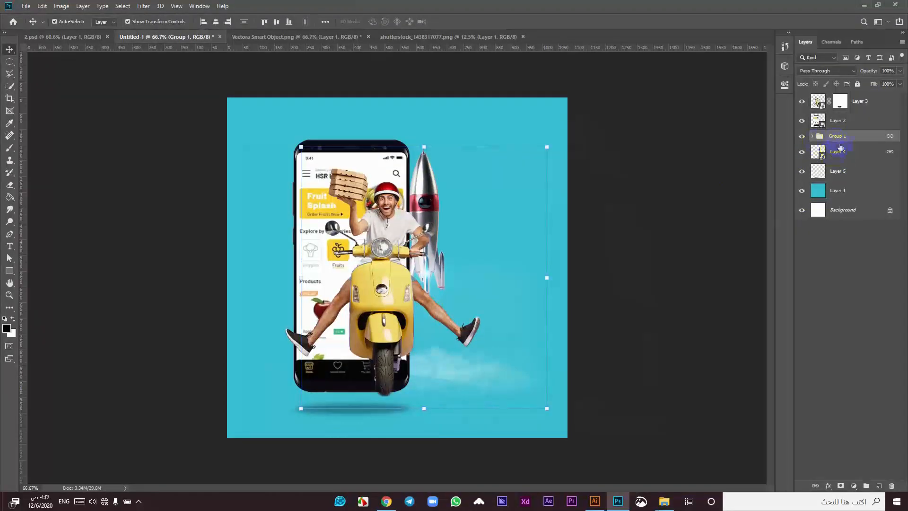
pyautogui.click(813, 137)
pyautogui.moveTo(850, 156); pyautogui.dragTo(842, 130)
pyautogui.moveTo(547, 325); pyautogui.dragTo(710, 300)
pyautogui.moveTo(502, 368); pyautogui.dragTo(471, 363)
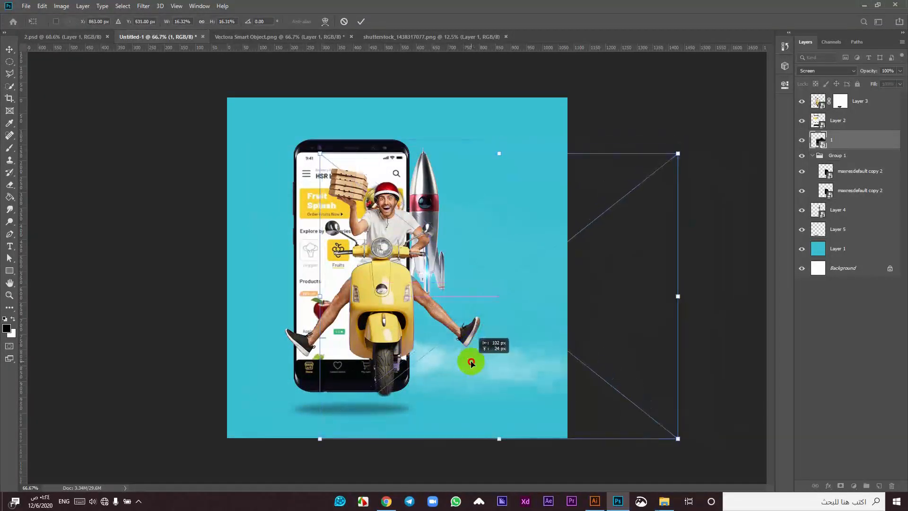
# Step: Make two offset copies of the smoke, flipping one horizontally onto the left side
pyautogui.click(361, 22)
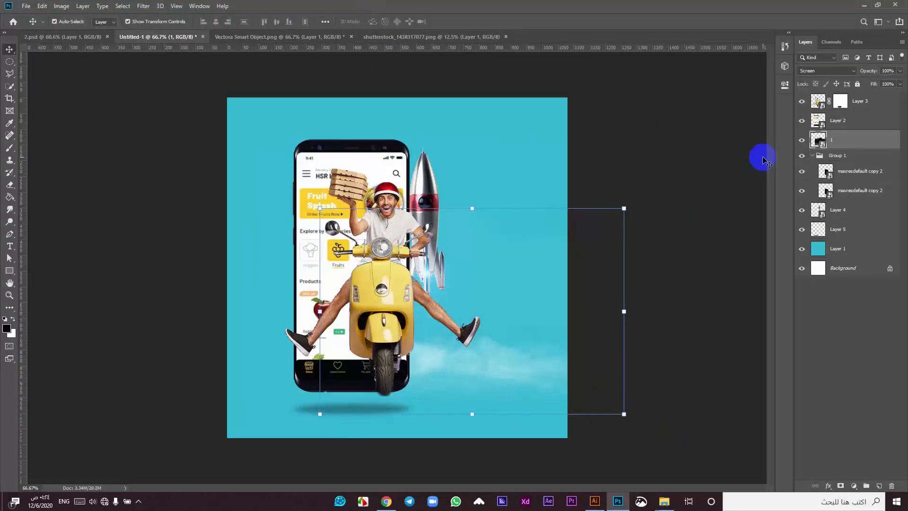
pyautogui.moveTo(438, 362); pyautogui.dragTo(382, 340)
pyautogui.moveTo(439, 361); pyautogui.dragTo(382, 401)
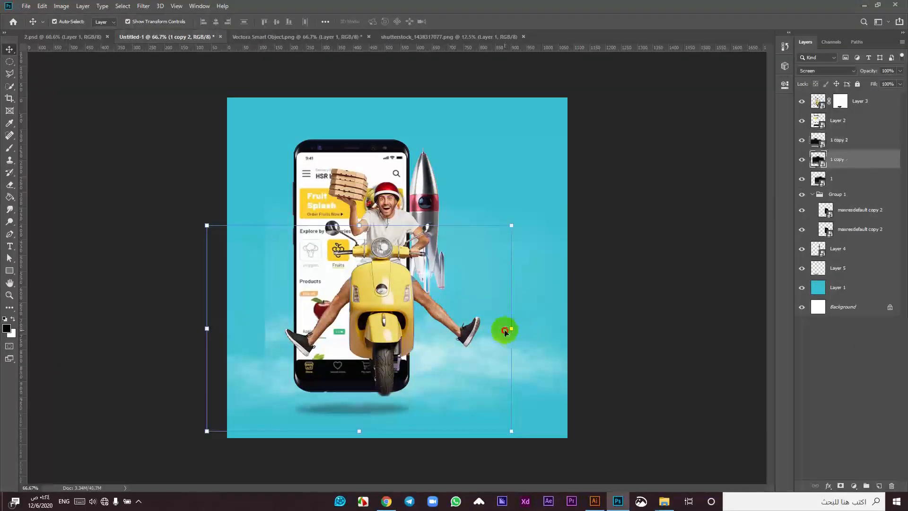
pyautogui.hotkey('ctrl', 't')
pyautogui.rightClick(459, 361)
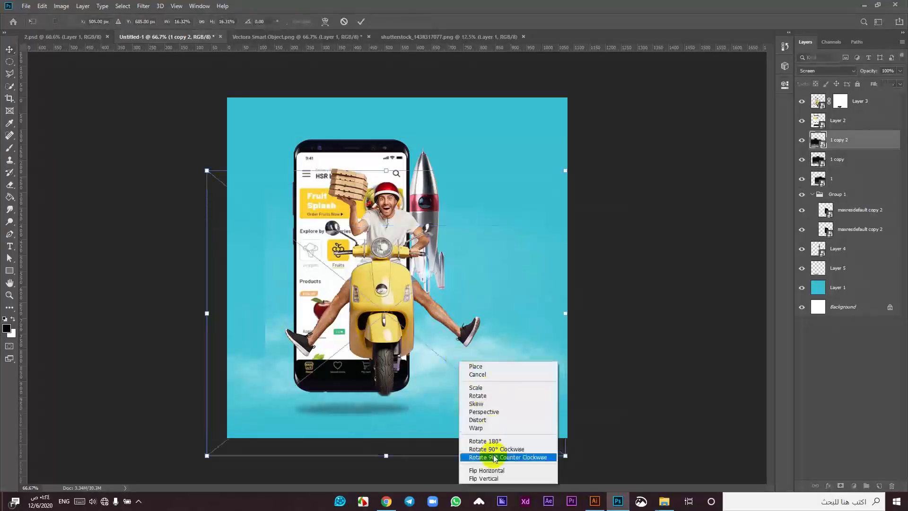
pyautogui.click(486, 470)
pyautogui.moveTo(463, 373); pyautogui.dragTo(385, 363)
pyautogui.click(371, 51)
# Step: Add layer masks to the smoke copy and original, softly brushing away the copy's left part
pyautogui.click(521, 345)
pyautogui.click(841, 486)
pyautogui.click(9, 150)
pyautogui.rightClick(271, 306)
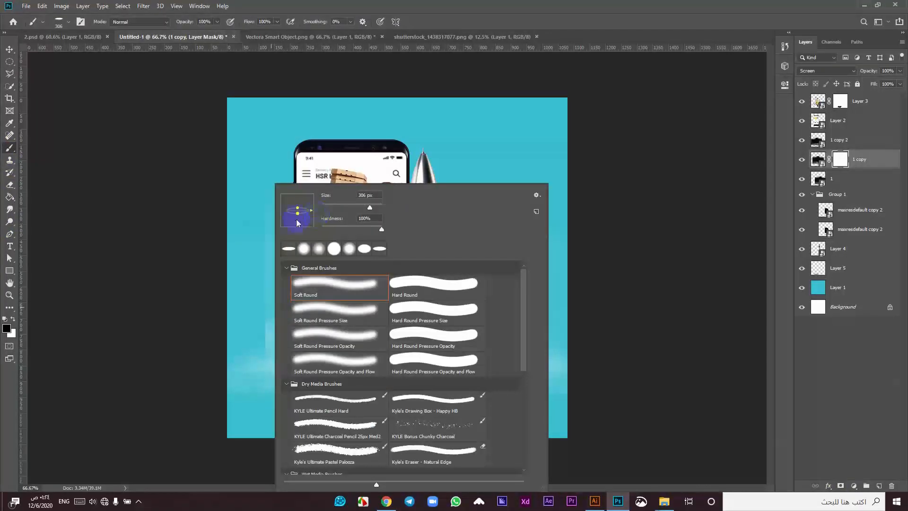
pyautogui.click(333, 230)
pyautogui.click(144, 262)
pyautogui.moveTo(221, 393)
pyautogui.mouseDown()
pyautogui.moveTo(227, 318)
pyautogui.moveTo(277, 318)
pyautogui.moveTo(234, 398)
pyautogui.mouseUp()
pyautogui.click(852, 183)
pyautogui.click(842, 486)
pyautogui.click(9, 49)
pyautogui.click(451, 311)
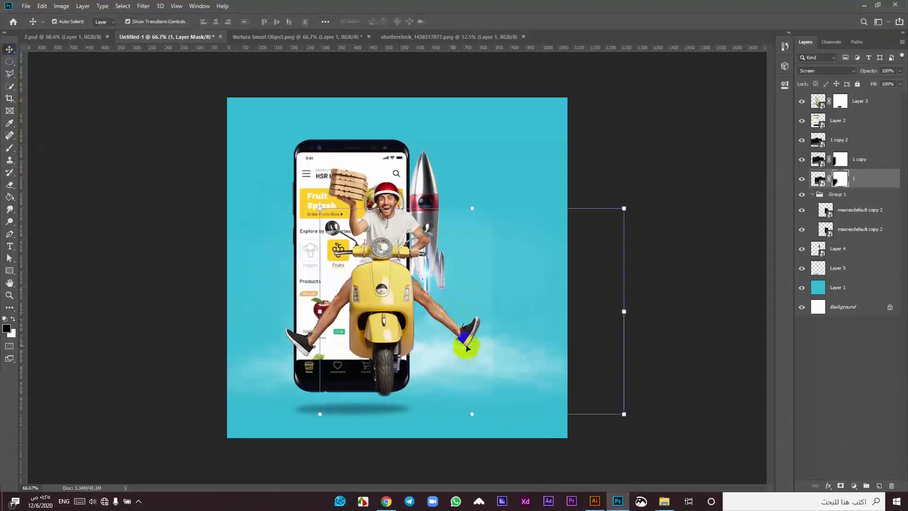
# Step: Mask cloud layer 1 copy 2, painting out its lower-right clouds, and nudge it up-left
pyautogui.click(855, 139)
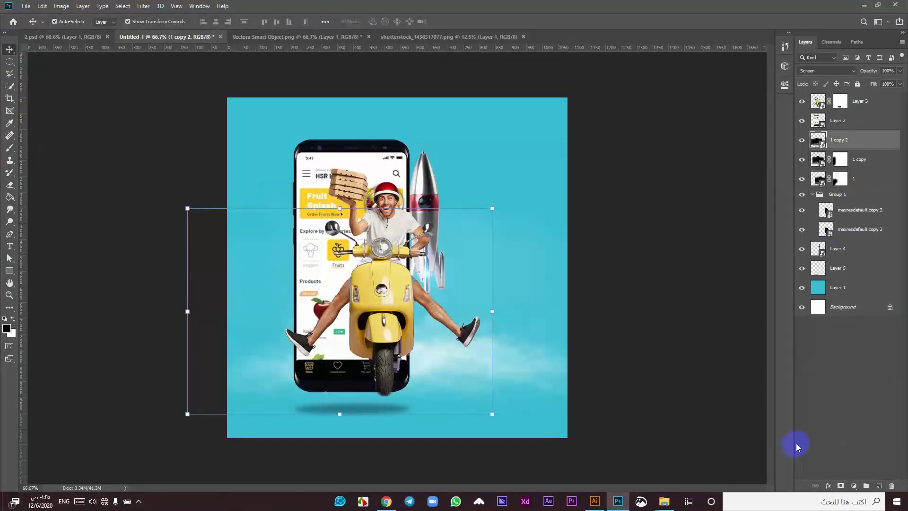
pyautogui.click(842, 486)
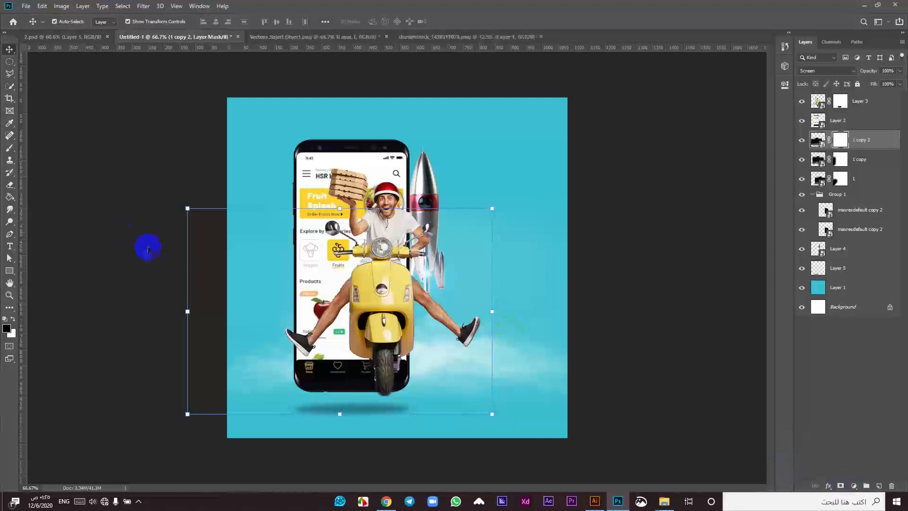
pyautogui.click(10, 148)
pyautogui.moveTo(507, 336); pyautogui.dragTo(557, 312)
pyautogui.click(9, 50)
pyautogui.moveTo(455, 372); pyautogui.dragTo(449, 366)
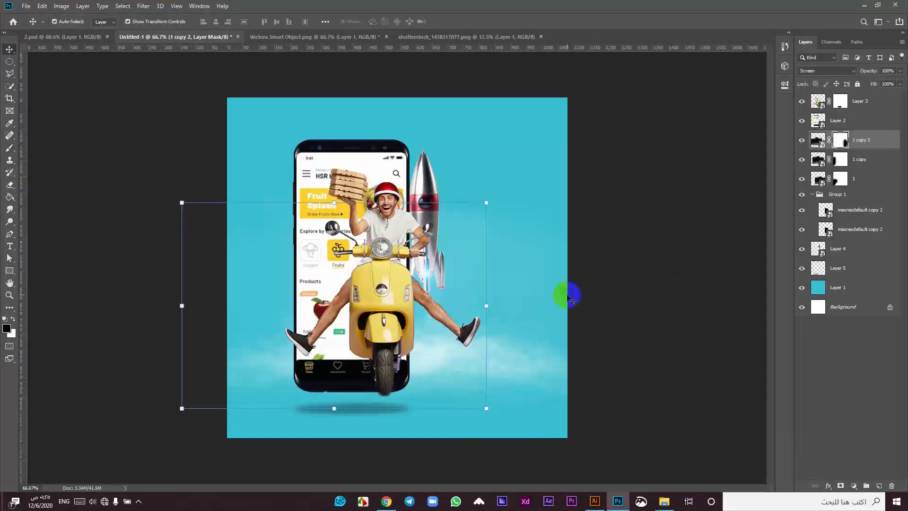
# Step: Shift the clouds back into place and Alt-drag a rocket copy to the phone's left
pyautogui.click(435, 154)
pyautogui.moveTo(423, 194)
pyautogui.mouseDown()
pyautogui.moveTo(348, 200)
pyautogui.moveTo(436, 198)
pyautogui.mouseUp()
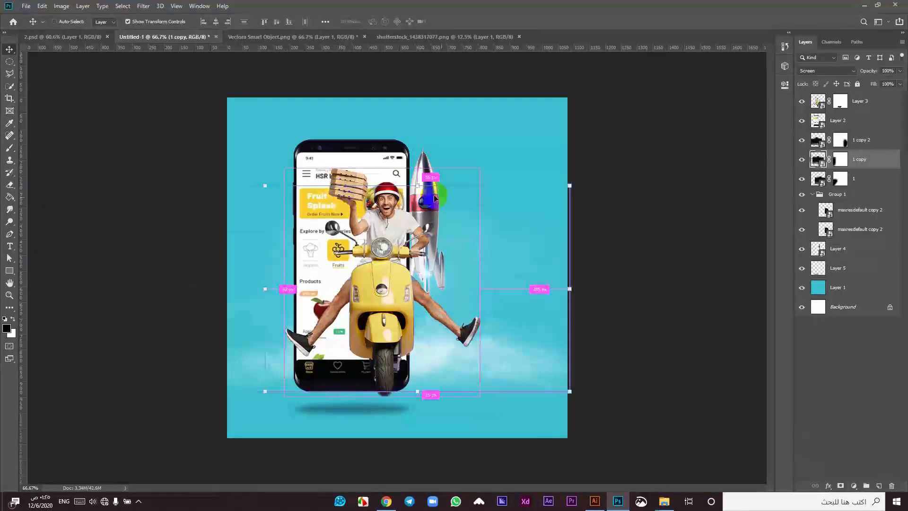
pyautogui.click(426, 165)
pyautogui.moveTo(422, 164); pyautogui.dragTo(283, 171)
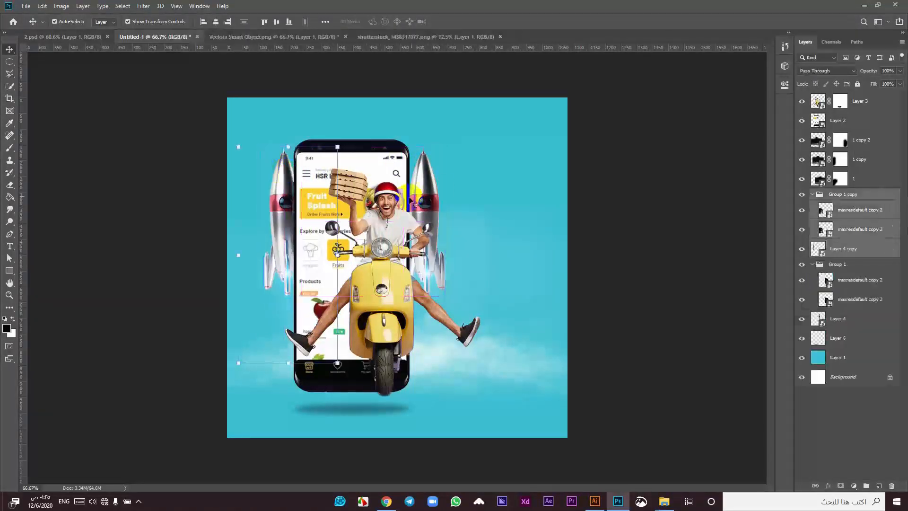
# Step: Drop the rocket copy left of the phone, mirroring the right rocket
pyautogui.click(434, 196)
pyautogui.click(429, 164)
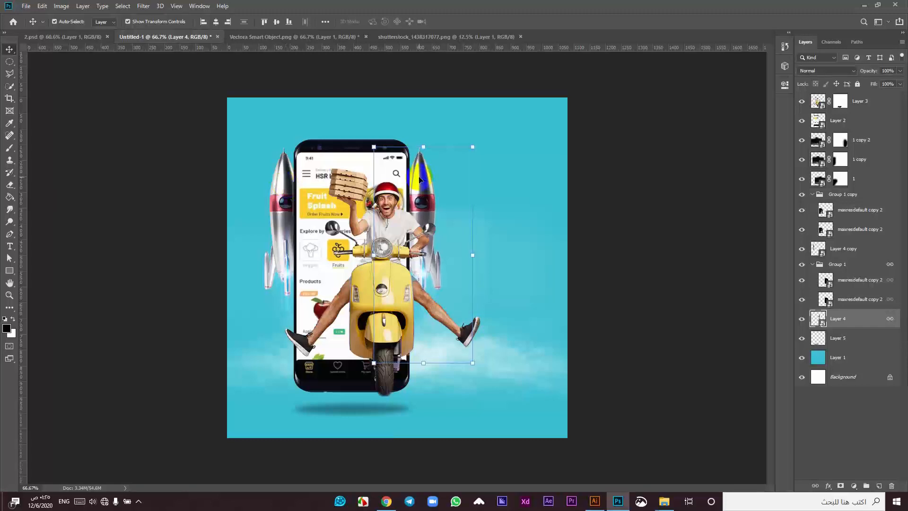
pyautogui.click(282, 180)
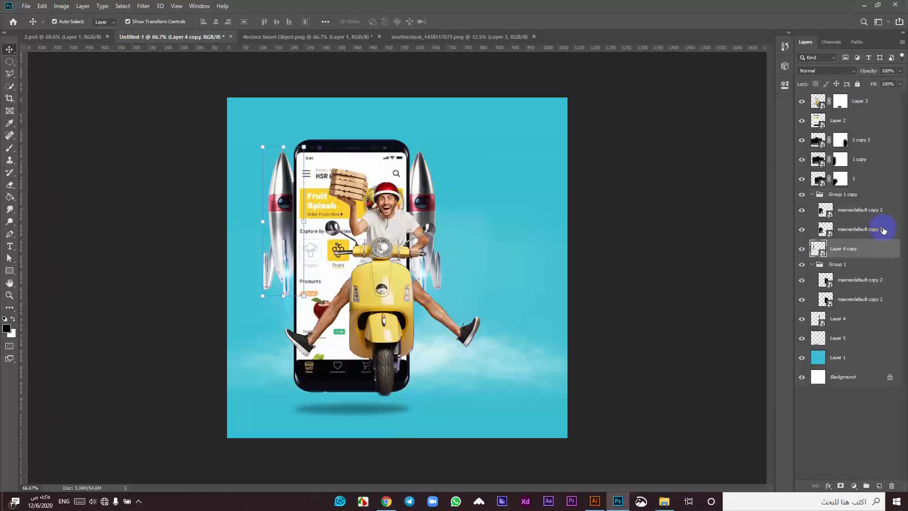
# Step: Duplicate and reposition the cloud layers 1 and 1 copy, stretching layer 1 along the bottom
pyautogui.click(840, 138)
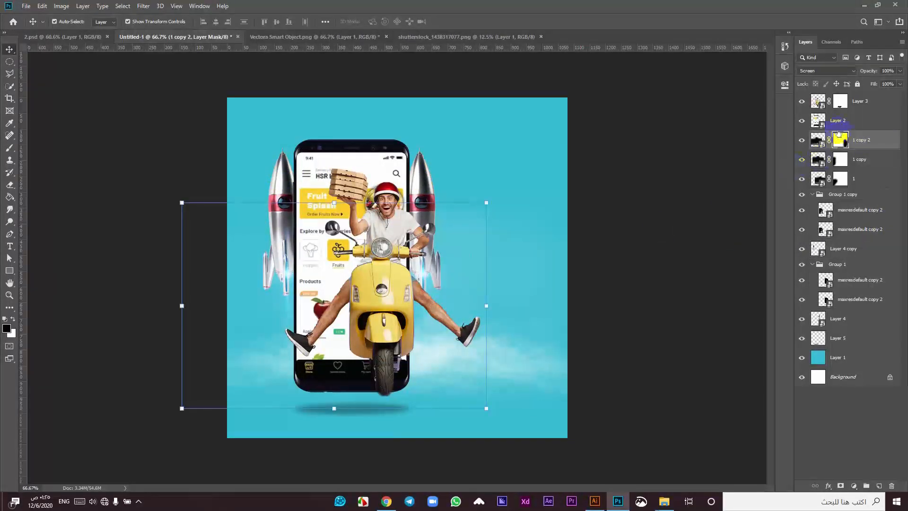
pyautogui.moveTo(800, 161); pyautogui.dragTo(803, 183)
pyautogui.moveTo(271, 348); pyautogui.dragTo(260, 366)
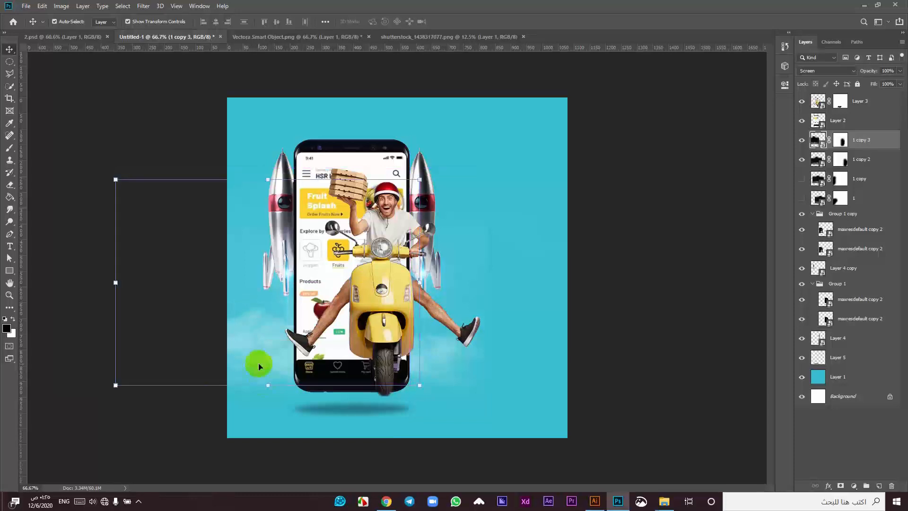
pyautogui.click(875, 160)
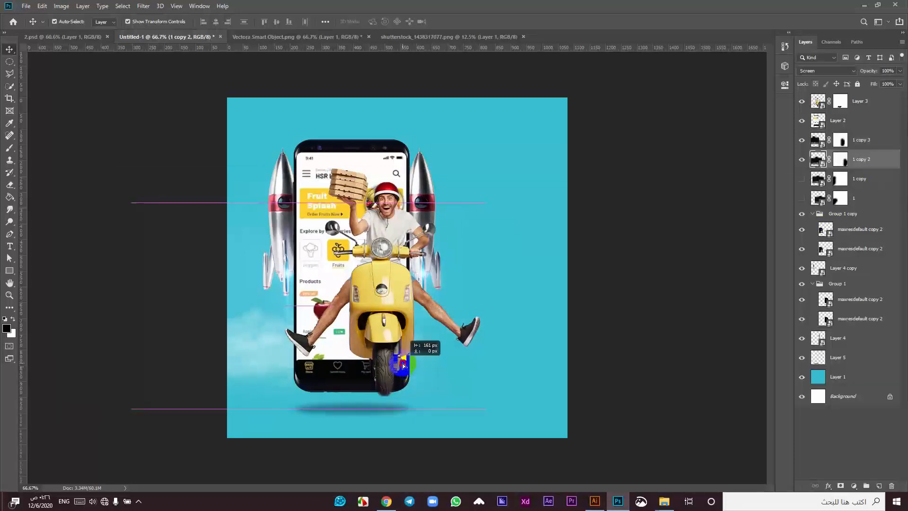
pyautogui.click(802, 198)
pyautogui.moveTo(492, 348); pyautogui.dragTo(462, 361)
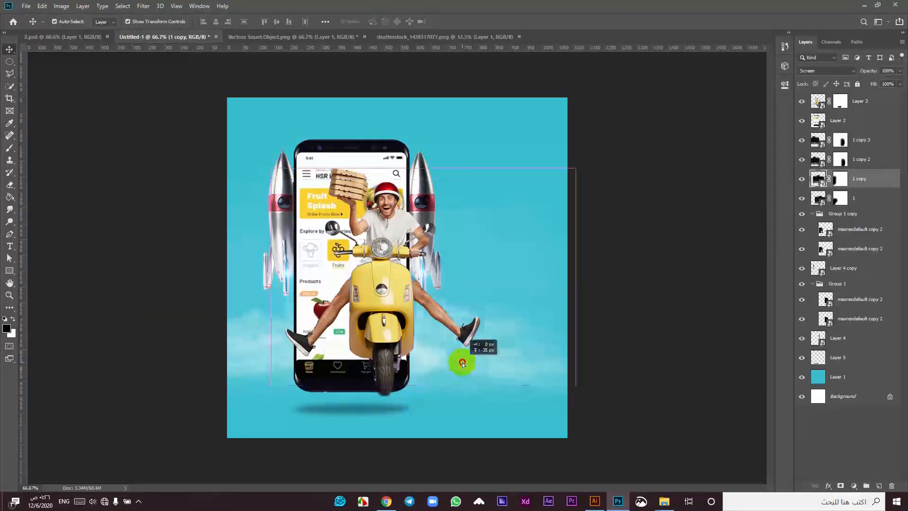
pyautogui.click(880, 205)
pyautogui.click(526, 404)
pyautogui.click(853, 207)
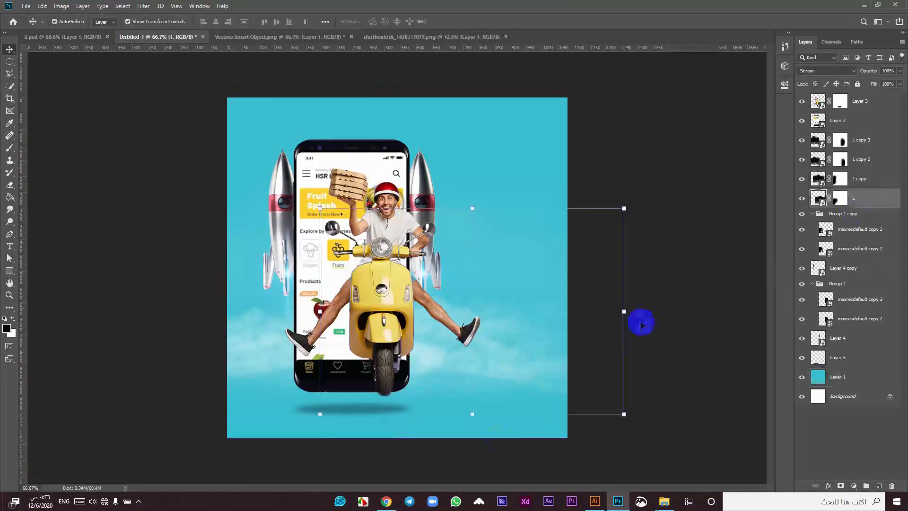
pyautogui.moveTo(466, 416); pyautogui.dragTo(464, 382)
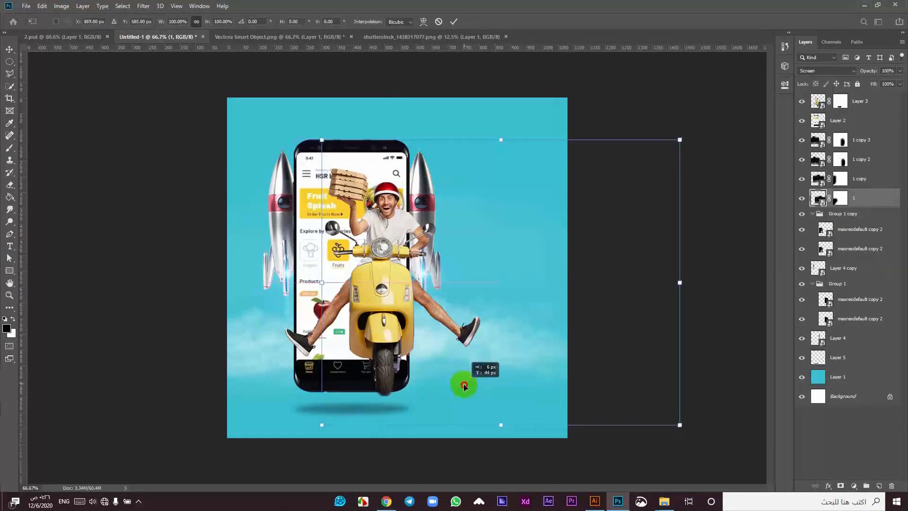
pyautogui.click(454, 22)
# Step: Enlarge the scooter rider to 109.25%, moving it 27 px left and 30 px down
pyautogui.moveTo(390, 319); pyautogui.dragTo(361, 321)
pyautogui.moveTo(350, 397); pyautogui.dragTo(343, 421)
pyautogui.moveTo(367, 311)
pyautogui.mouseDown()
pyautogui.moveTo(368, 320)
pyautogui.moveTo(370, 309)
pyautogui.mouseUp()
# Step: Apply the rider's resize and add a new Layer 6 below the rider with white foreground
pyautogui.click(455, 22)
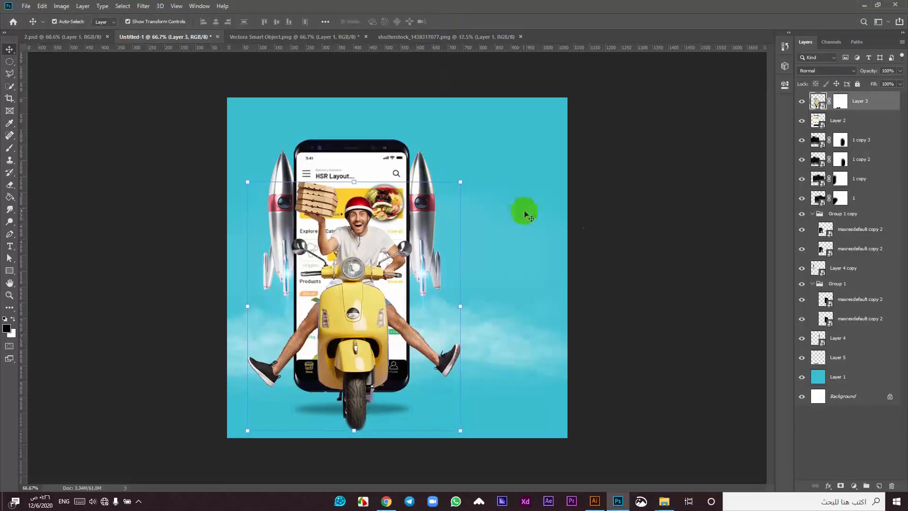
pyautogui.click(577, 223)
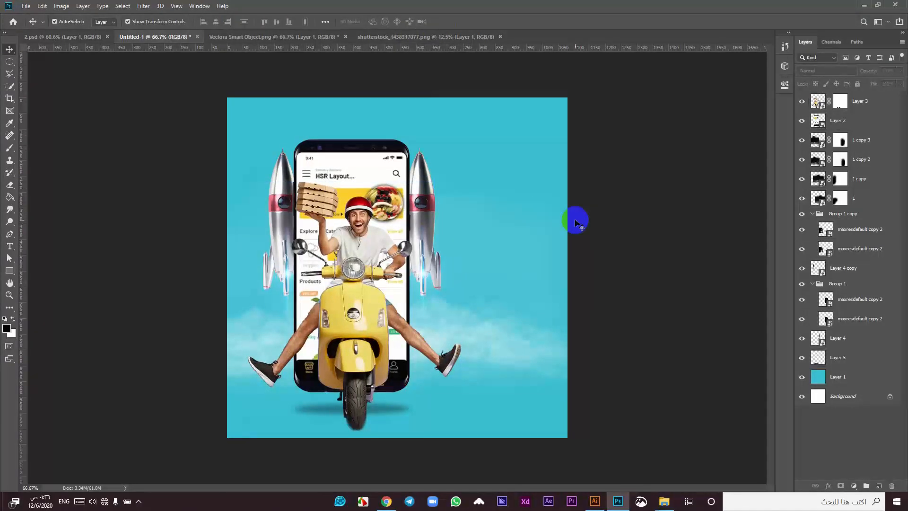
pyautogui.click(861, 100)
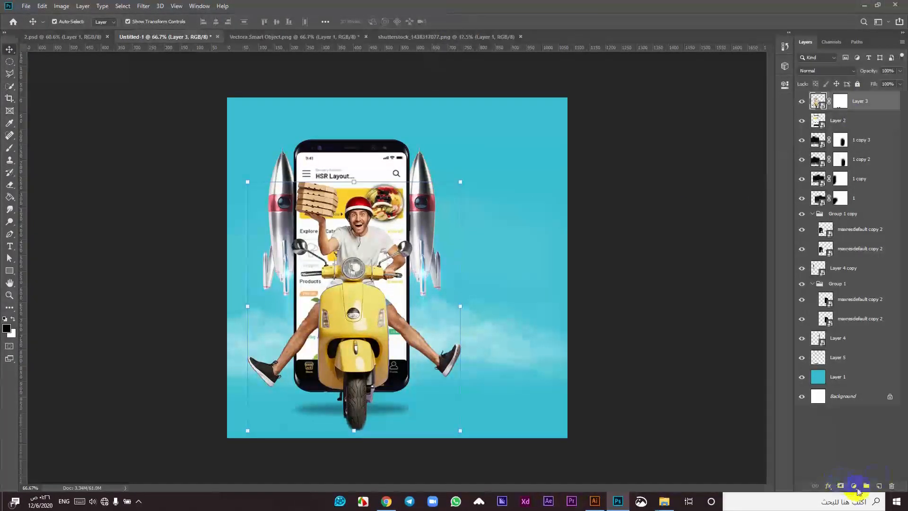
pyautogui.click(879, 486)
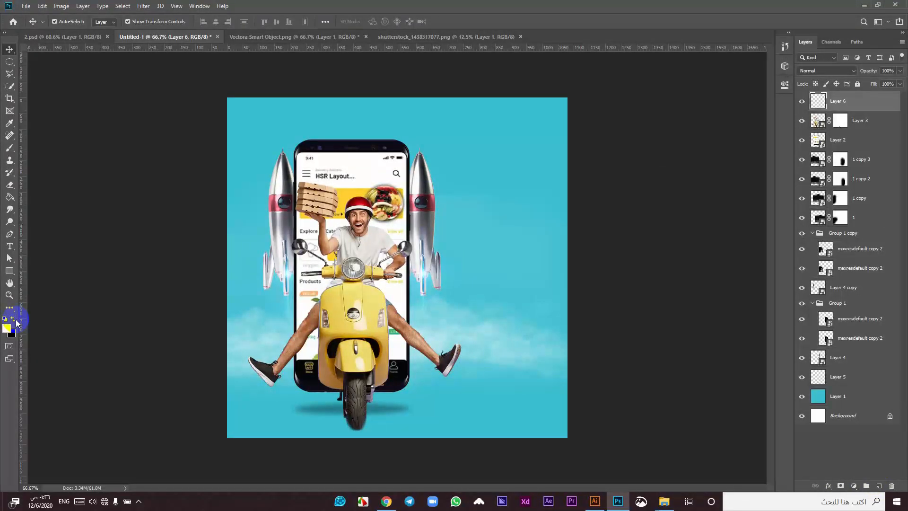
pyautogui.click(15, 322)
pyautogui.click(357, 298)
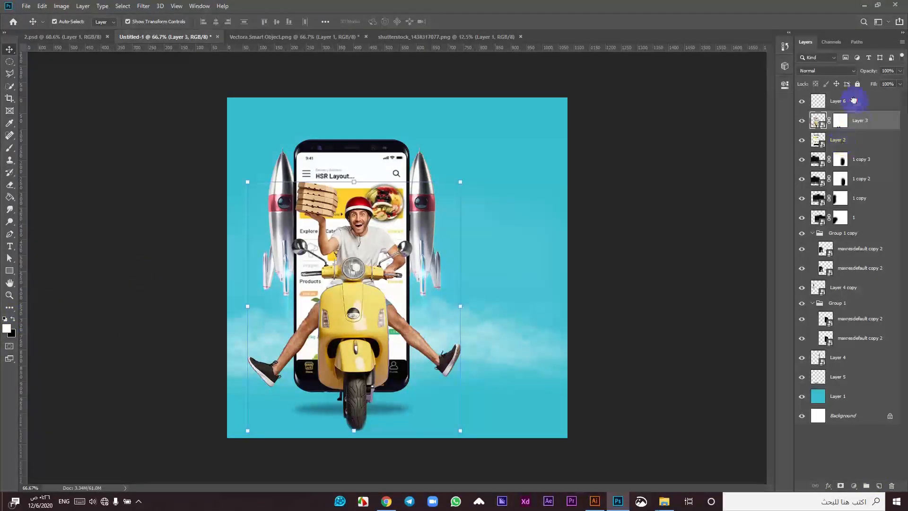
pyautogui.moveTo(855, 100); pyautogui.dragTo(863, 137)
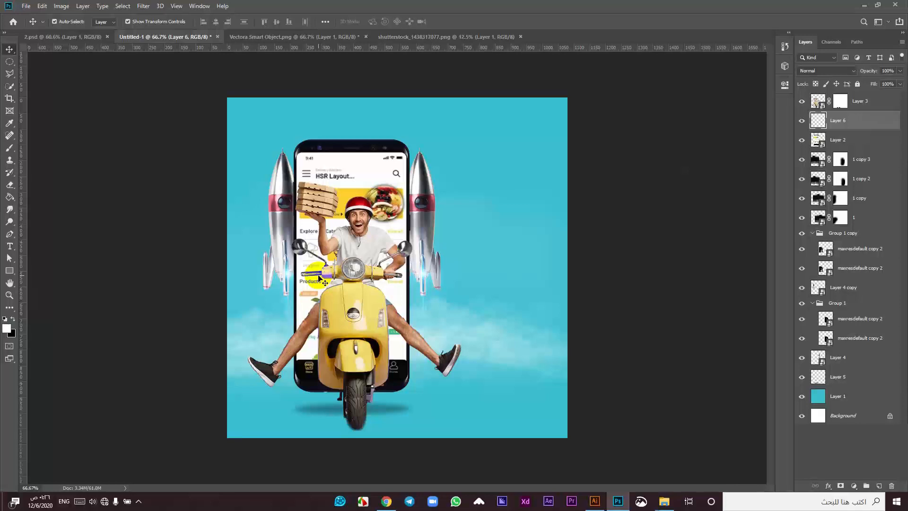
# Step: Paint soft white dabs with a round brush and enlarge them to about 306% over the phone
pyautogui.press('b')
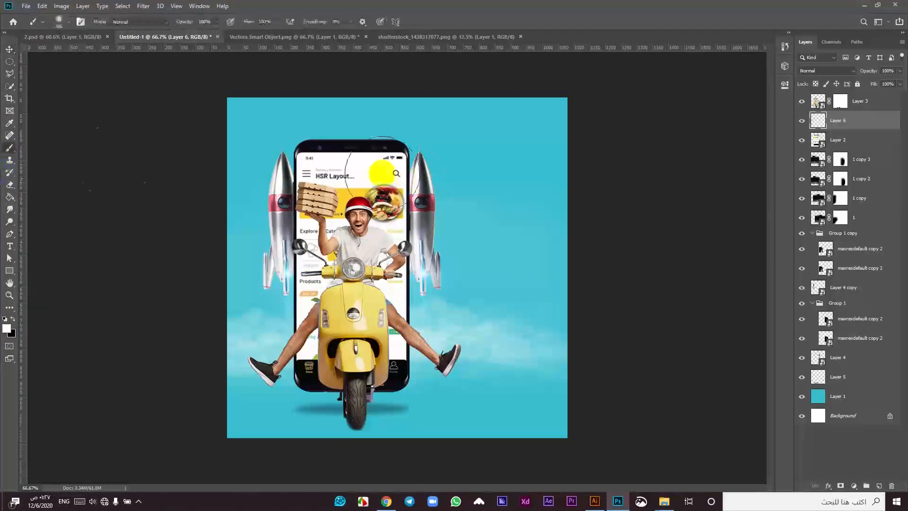
pyautogui.rightClick(481, 170)
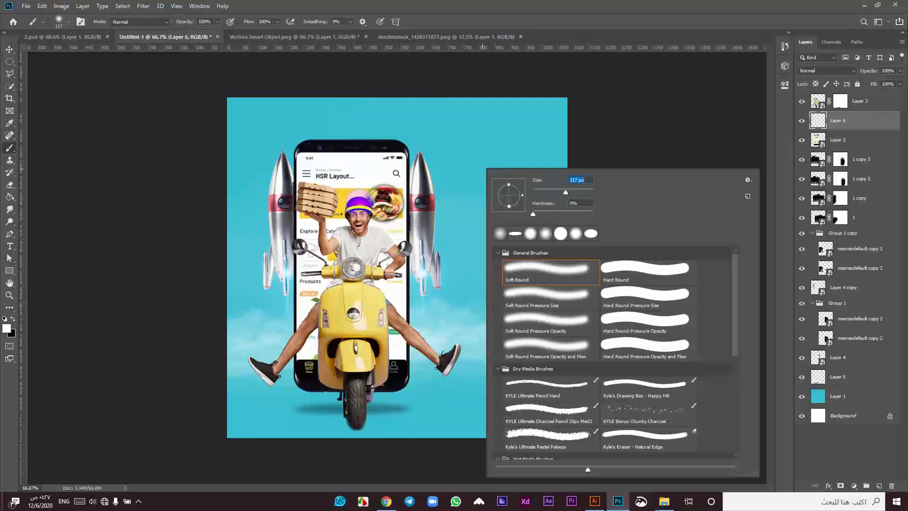
pyautogui.click(360, 202)
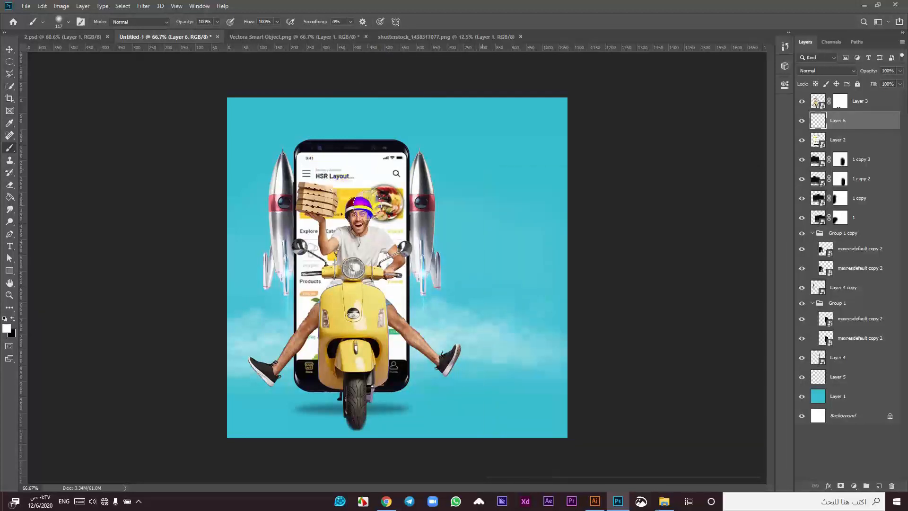
pyautogui.click(10, 51)
pyautogui.moveTo(395, 236); pyautogui.dragTo(449, 273)
pyautogui.moveTo(376, 213)
pyautogui.mouseDown()
pyautogui.moveTo(366, 223)
pyautogui.moveTo(364, 216)
pyautogui.mouseUp()
pyautogui.moveTo(439, 272); pyautogui.dragTo(445, 282)
pyautogui.moveTo(377, 206); pyautogui.dragTo(375, 204)
pyautogui.click(454, 21)
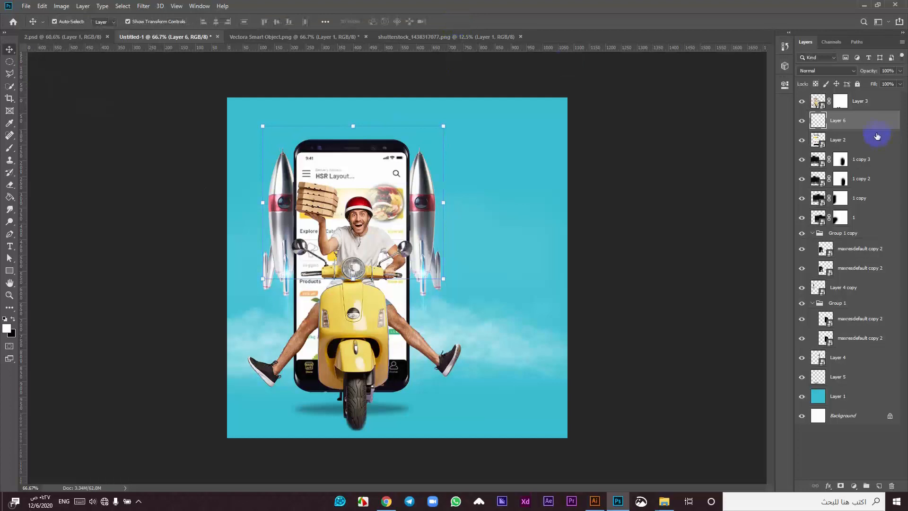
# Step: Duplicate Layer 6 and set Layer 6 copy's blend mode to Overlay
pyautogui.hotkey('ctrl', 'j')
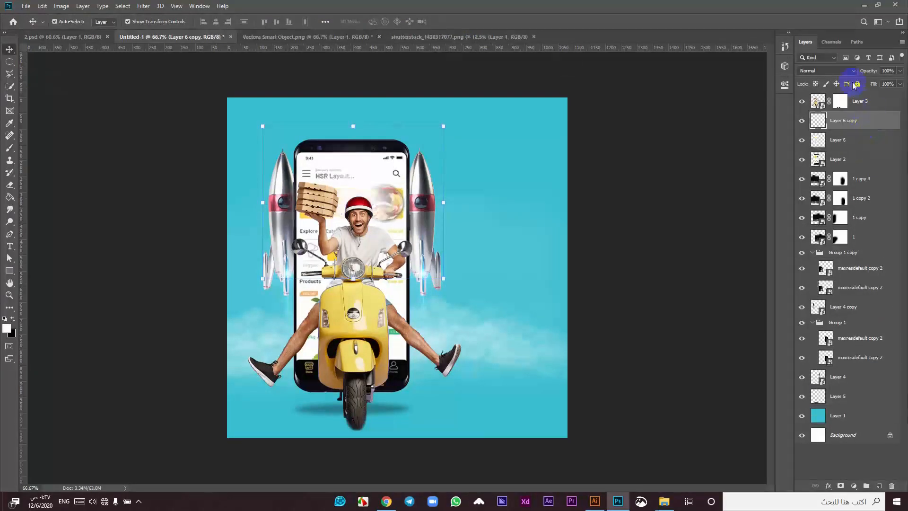
pyautogui.click(842, 71)
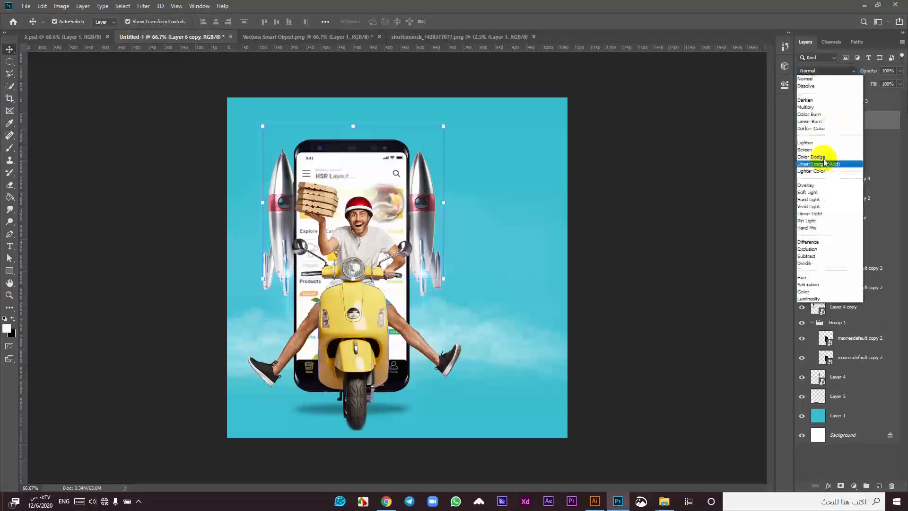
pyautogui.click(819, 185)
# Step: Toggle Layer 6 and Layer 6 copy visibility to compare the glow, leaving both shown
pyautogui.click(802, 142)
pyautogui.click(802, 142)
pyautogui.click(802, 143)
pyautogui.click(802, 122)
pyautogui.click(802, 122)
pyautogui.click(803, 135)
pyautogui.click(840, 138)
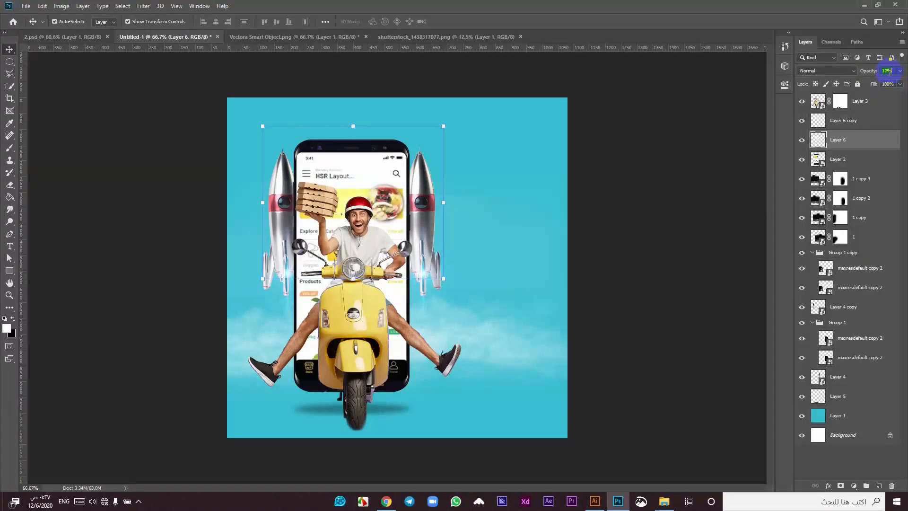
pyautogui.click(438, 270)
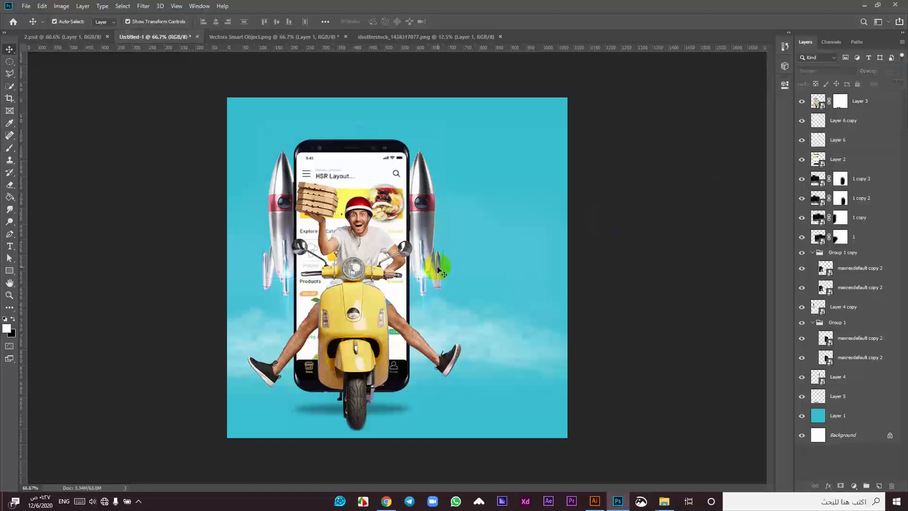
pyautogui.scroll(1, 357, 332)
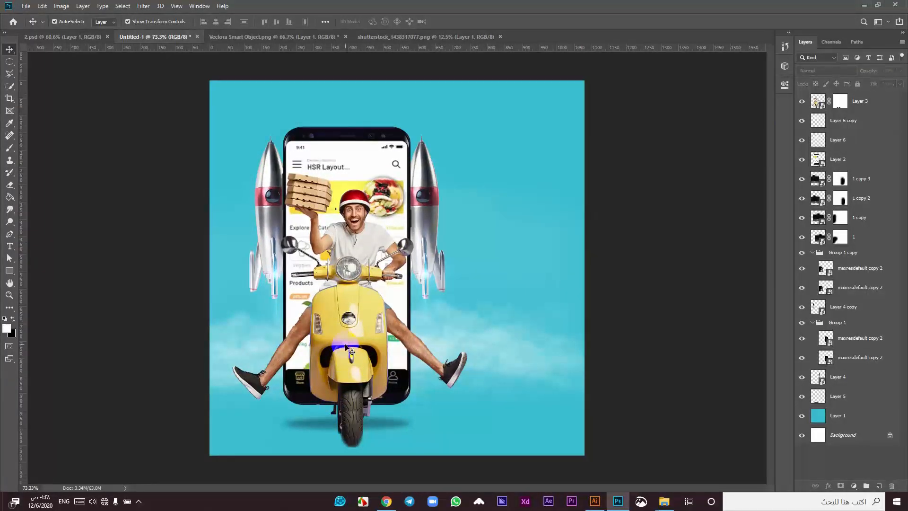
# Step: Duplicate Layer 3 as Layer 3 copy and start Filter > Blur Gallery > Path Blur on it
pyautogui.click(346, 348)
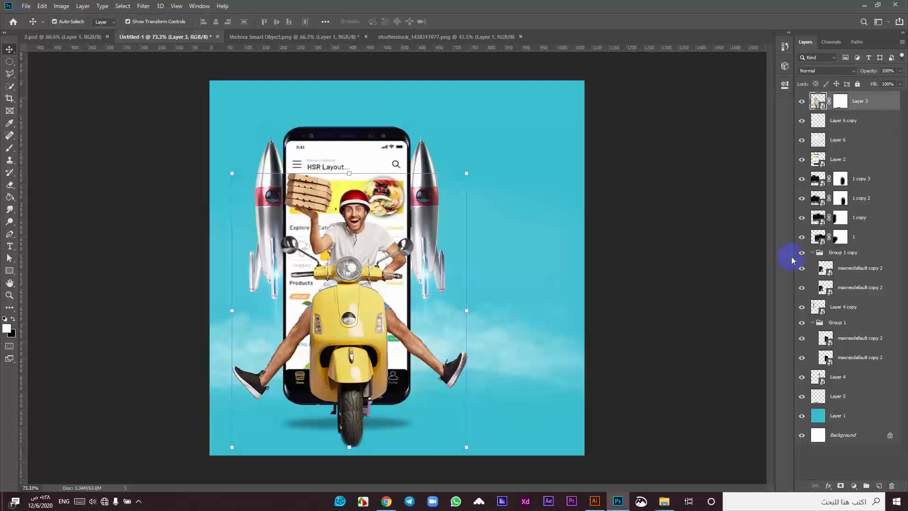
pyautogui.hotkey('ctrl', 'j')
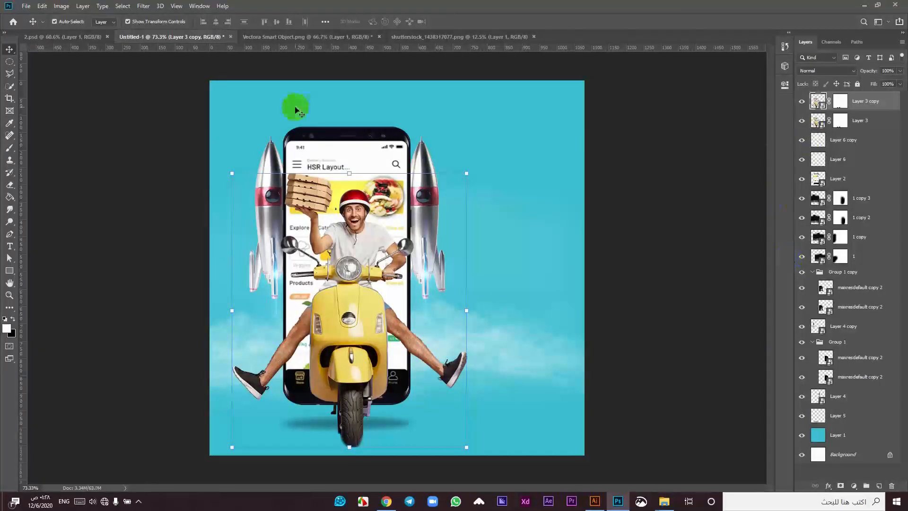
pyautogui.click(143, 6)
pyautogui.moveTo(172, 129)
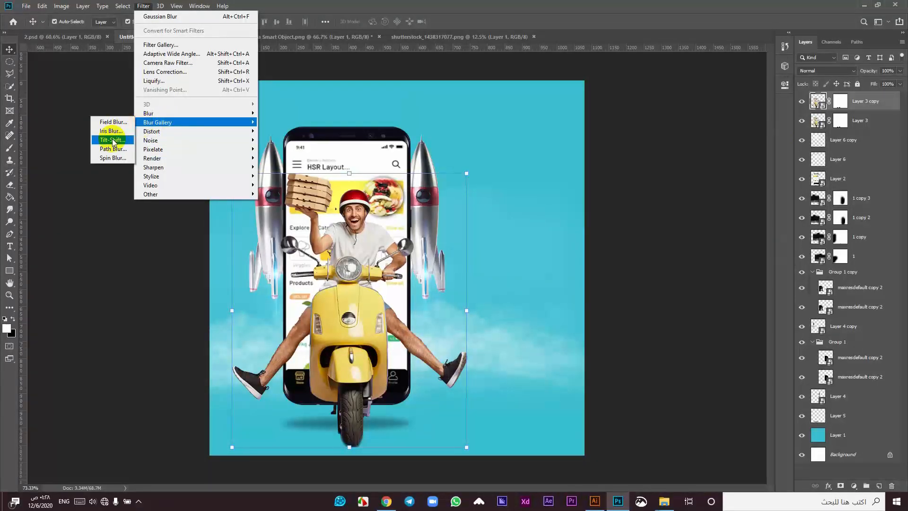
pyautogui.click(113, 150)
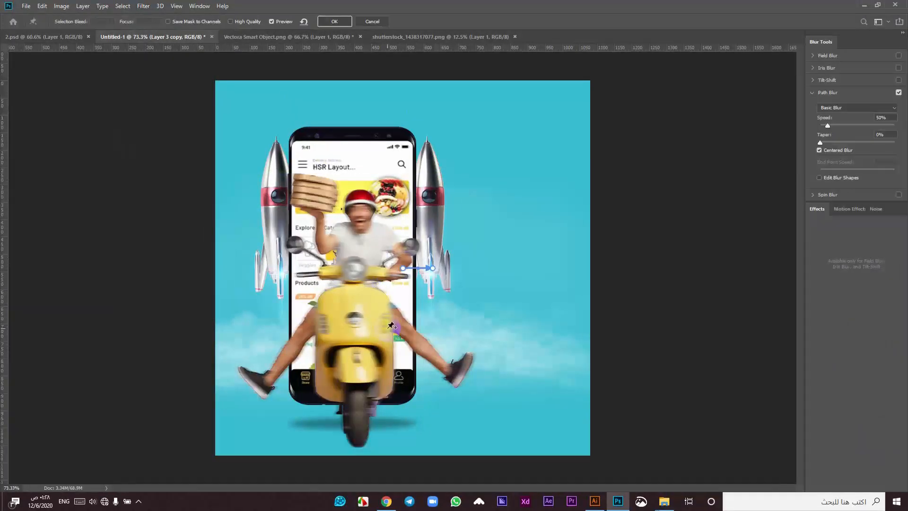
# Step: Draw a blur path from the scooter up beside the right rocket, undoing a stray path
pyautogui.click(417, 286)
pyautogui.click(512, 207)
pyautogui.hotkey('ctrl', 'z')
pyautogui.scroll(2, 388, 285)
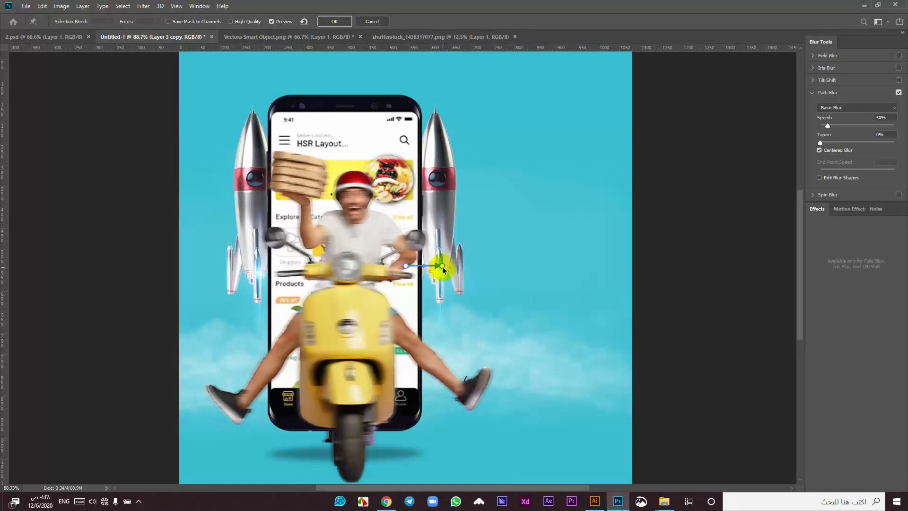
pyautogui.moveTo(443, 269); pyautogui.dragTo(508, 140)
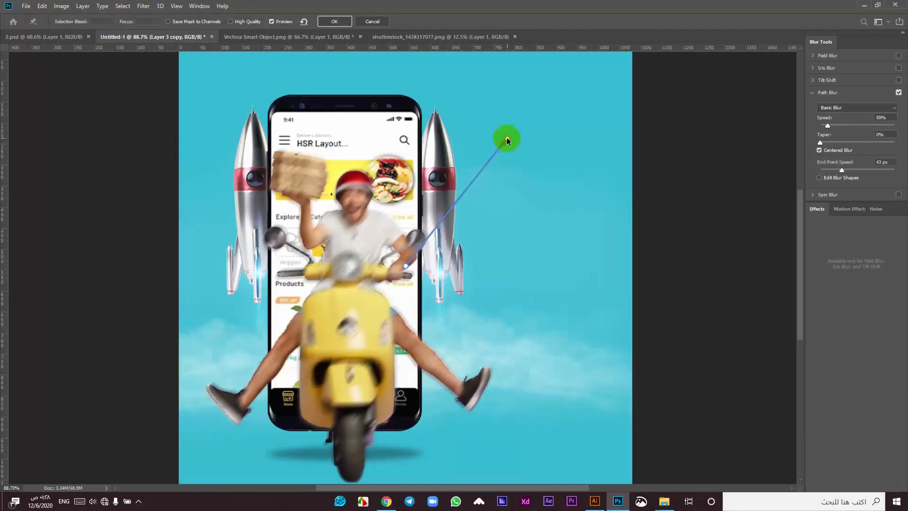
# Step: Add a second blur path from the scooter up past the left rocket and curve both paths
pyautogui.click(310, 300)
pyautogui.click(257, 168)
pyautogui.moveTo(257, 171); pyautogui.dragTo(211, 157)
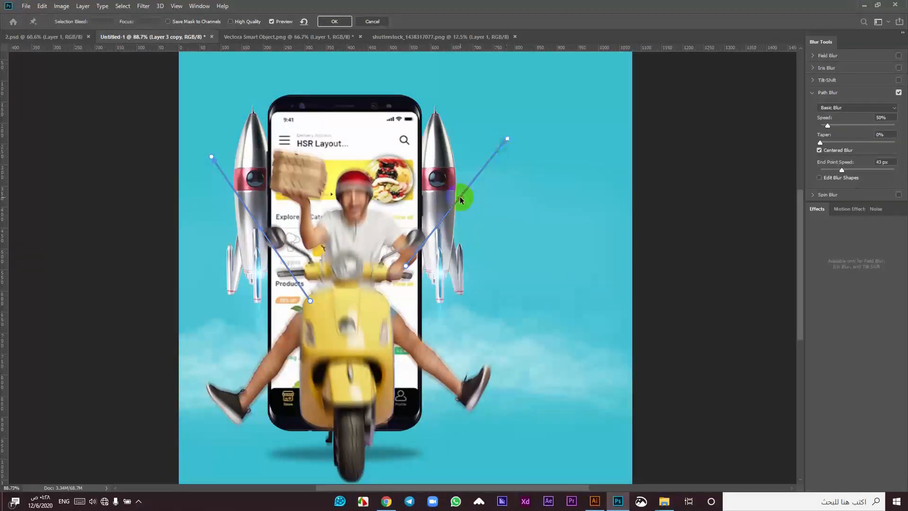
pyautogui.moveTo(461, 200); pyautogui.dragTo(434, 169)
pyautogui.moveTo(266, 235); pyautogui.dragTo(277, 203)
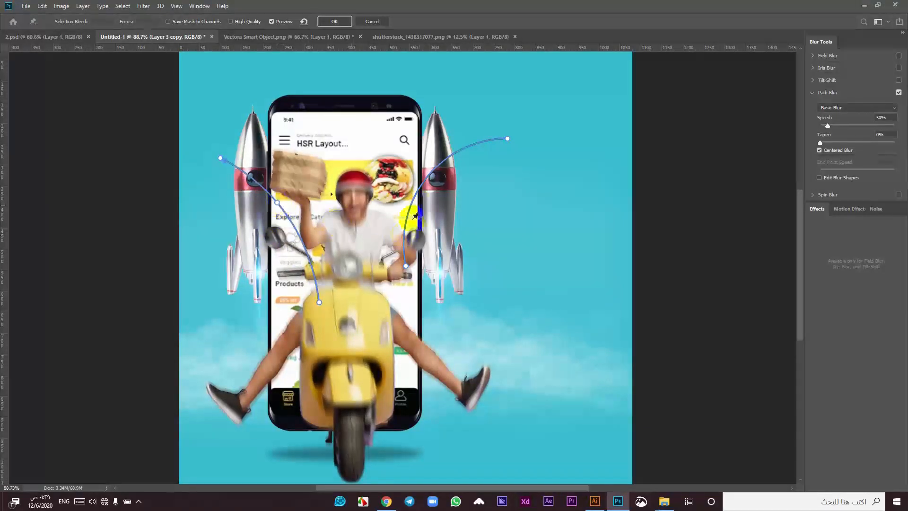
# Step: Set end-point speeds to 113 px on the right path and 77 px on the left, then apply
pyautogui.moveTo(509, 139); pyautogui.dragTo(547, 152)
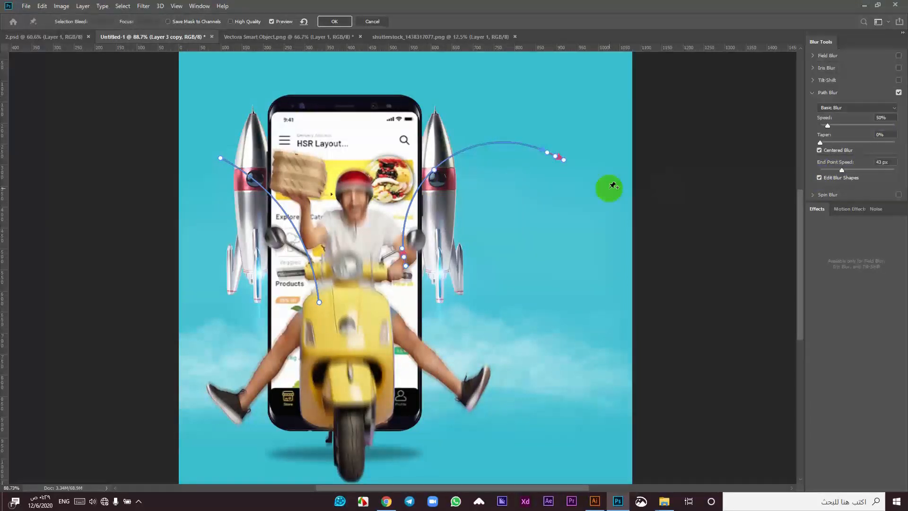
pyautogui.moveTo(566, 163)
pyautogui.mouseDown()
pyautogui.moveTo(569, 191)
pyautogui.moveTo(577, 178)
pyautogui.moveTo(580, 189)
pyautogui.moveTo(598, 142)
pyautogui.moveTo(580, 152)
pyautogui.mouseUp()
pyautogui.click(220, 158)
pyautogui.moveTo(205, 150); pyautogui.dragTo(188, 157)
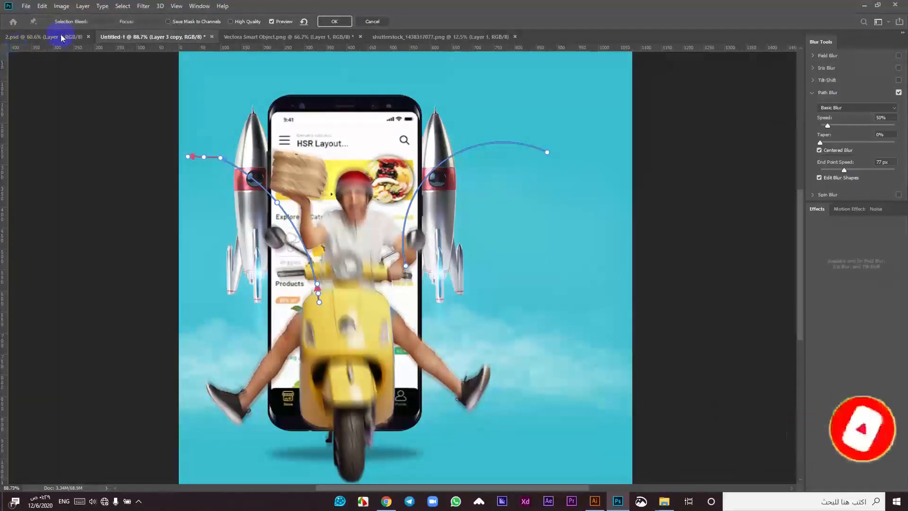
pyautogui.click(335, 21)
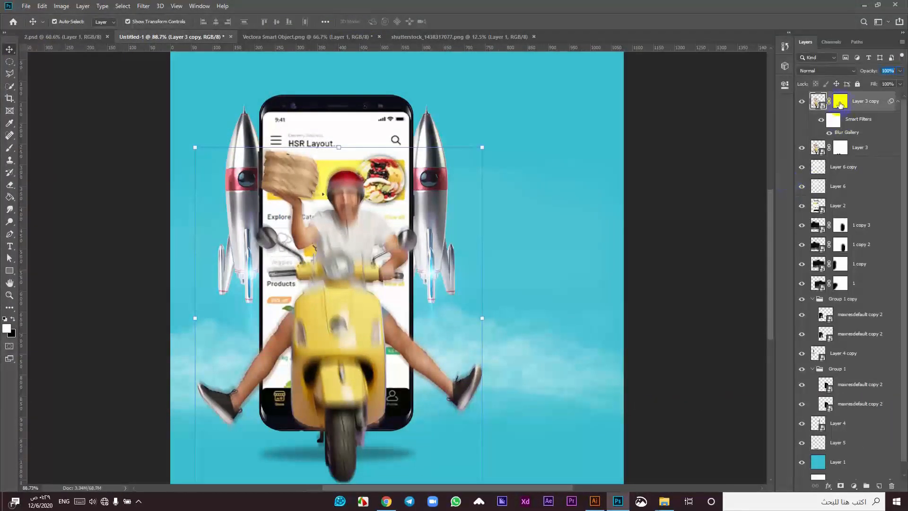
# Step: Move the blurred Layer 3 copy below the sharp Layer 3
pyautogui.click(841, 102)
pyautogui.click(9, 148)
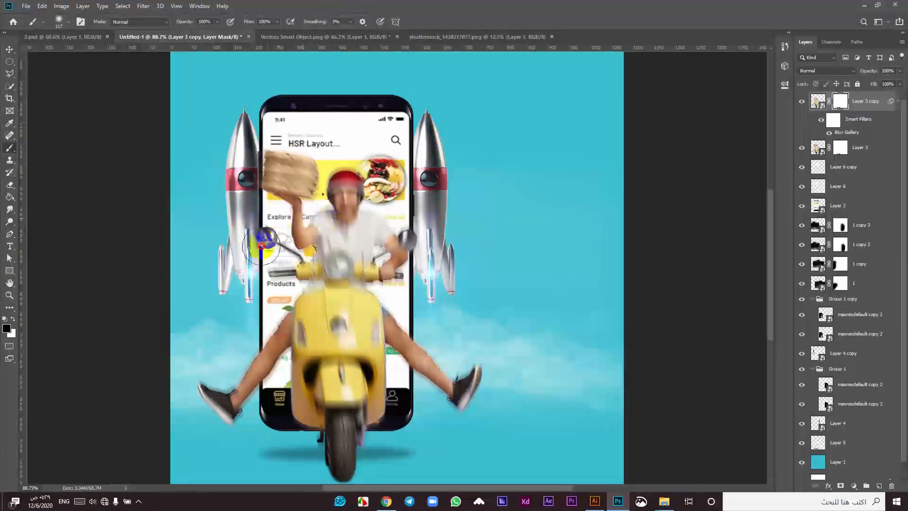
pyautogui.moveTo(262, 245); pyautogui.dragTo(231, 200)
pyautogui.hotkey('ctrl', 'z')
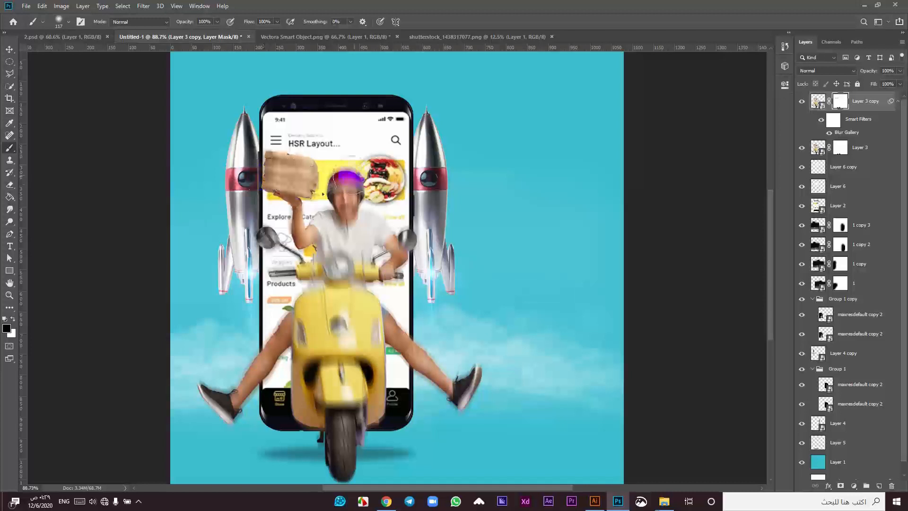
pyautogui.moveTo(871, 102); pyautogui.dragTo(878, 154)
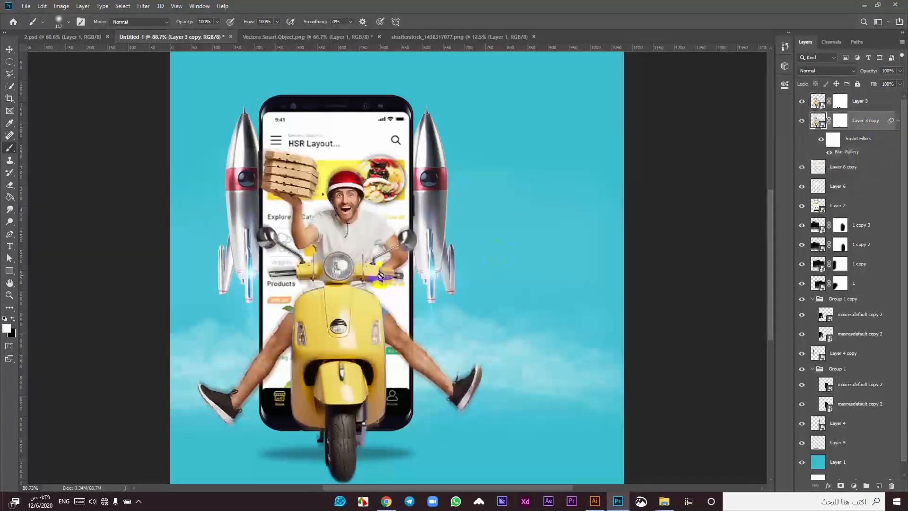
# Step: Target Layer 3's mask and set black as the painting colour
pyautogui.scroll(2, 364, 264)
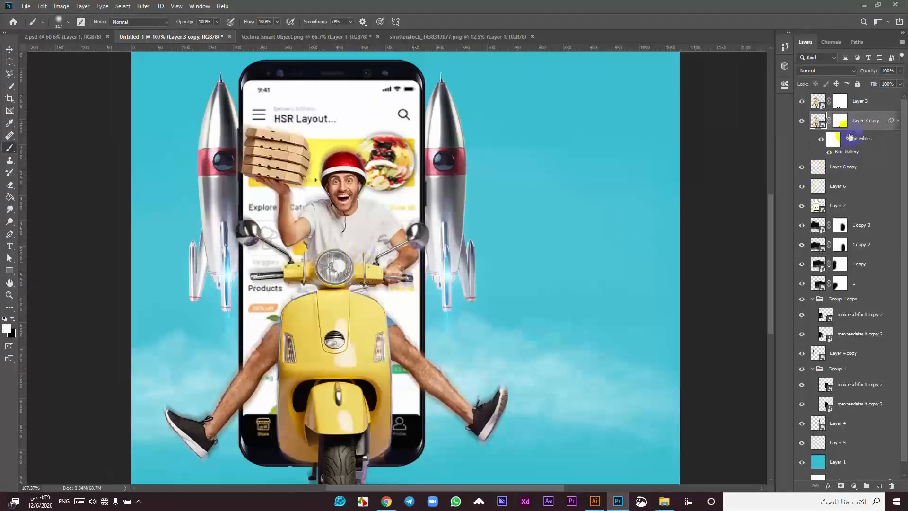
pyautogui.click(846, 104)
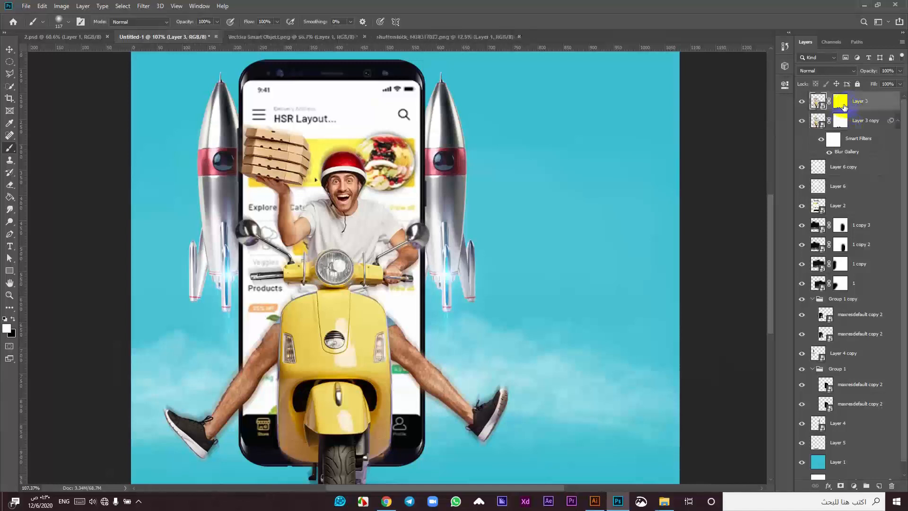
pyautogui.click(840, 122)
pyautogui.moveTo(484, 415); pyautogui.dragTo(439, 386)
pyautogui.hotkey('ctrl', 'z')
pyautogui.click(840, 101)
pyautogui.moveTo(487, 417)
pyautogui.mouseDown()
pyautogui.moveTo(427, 387)
pyautogui.moveTo(411, 345)
pyautogui.mouseUp()
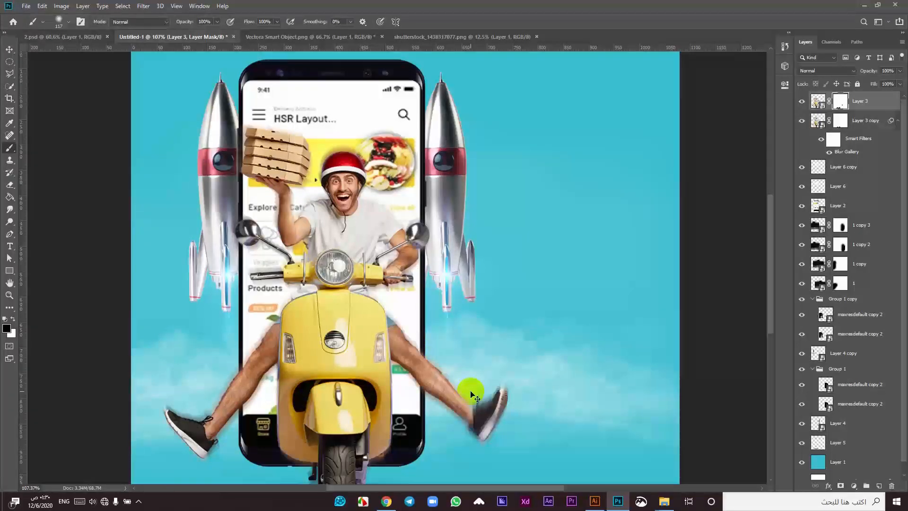
pyautogui.hotkey('ctrl', 'z')
pyautogui.scroll(5, 488, 421)
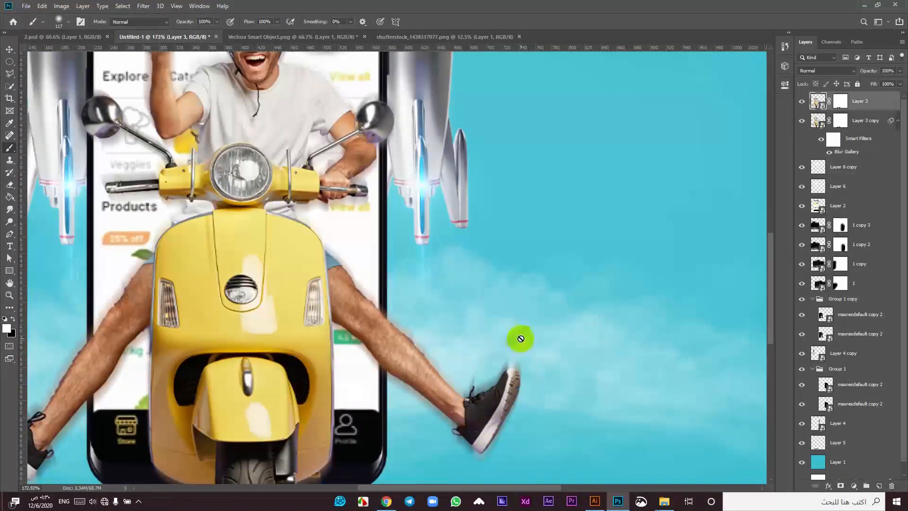
pyautogui.click(841, 101)
pyautogui.press('x')
# Step: Paint black on the mask over the right leg, left shoe and left leg to reveal motion blur
pyautogui.moveTo(457, 363)
pyautogui.mouseDown()
pyautogui.moveTo(408, 292)
pyautogui.moveTo(360, 246)
pyautogui.moveTo(343, 376)
pyautogui.moveTo(328, 342)
pyautogui.moveTo(428, 446)
pyautogui.moveTo(472, 472)
pyautogui.moveTo(529, 439)
pyautogui.moveTo(561, 388)
pyautogui.mouseUp()
pyautogui.moveTo(175, 394); pyautogui.dragTo(382, 324)
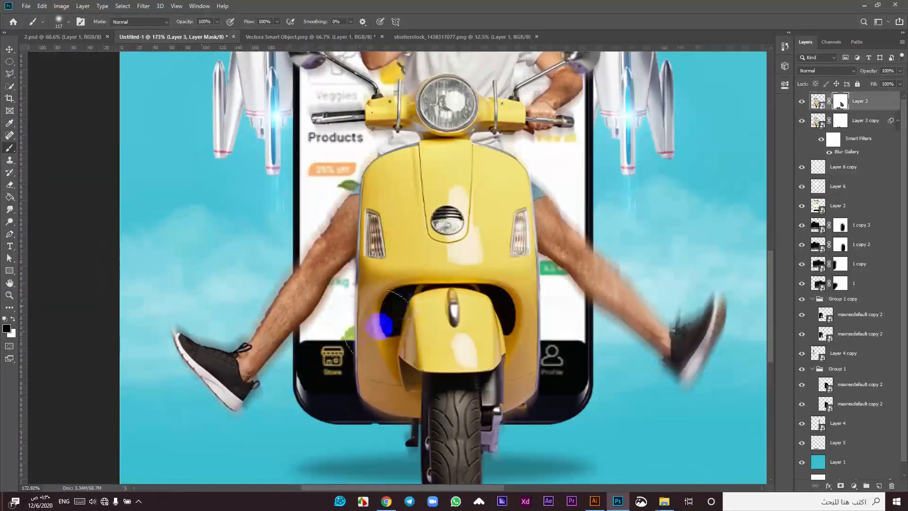
pyautogui.moveTo(290, 399)
pyautogui.mouseDown()
pyautogui.moveTo(172, 389)
pyautogui.moveTo(192, 301)
pyautogui.moveTo(285, 254)
pyautogui.moveTo(333, 156)
pyautogui.mouseUp()
pyautogui.moveTo(496, 223); pyautogui.dragTo(410, 469)
pyautogui.moveTo(344, 147); pyautogui.dragTo(305, 187)
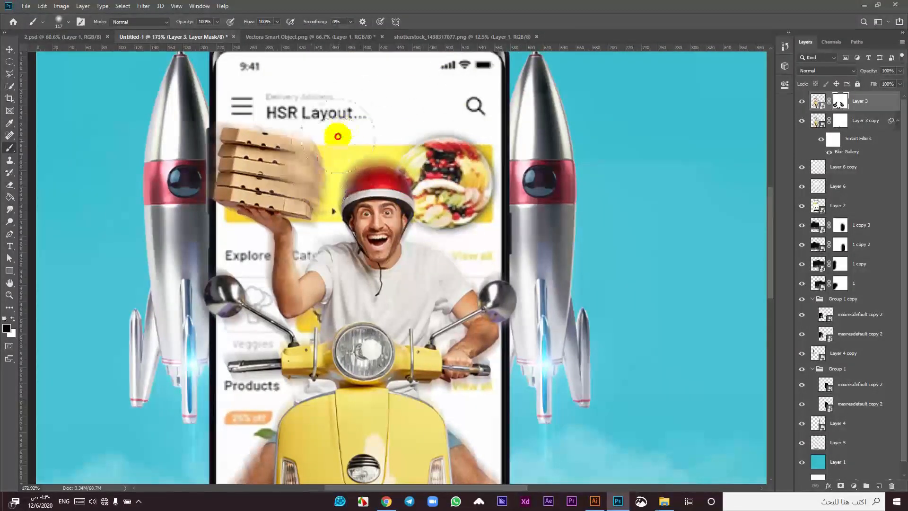
pyautogui.hotkey('ctrl', 'z')
# Step: Shrink the brush to 40 px and fade the pizza boxes' top and left edges
pyautogui.press('[')
pyautogui.press('[')
pyautogui.press('[')
pyautogui.press('[')
pyautogui.press('[')
pyautogui.press('[')
pyautogui.press('[')
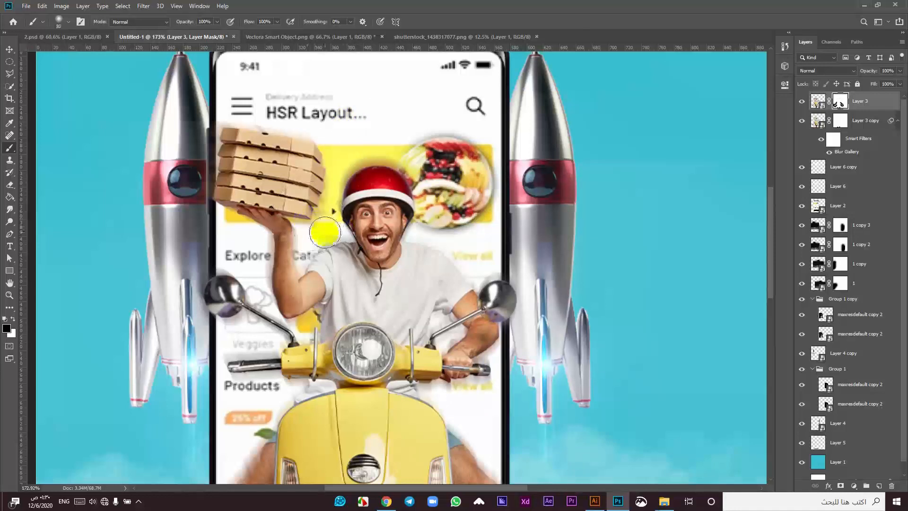
pyautogui.moveTo(345, 235)
pyautogui.mouseDown()
pyautogui.moveTo(300, 272)
pyautogui.moveTo(302, 216)
pyautogui.mouseUp()
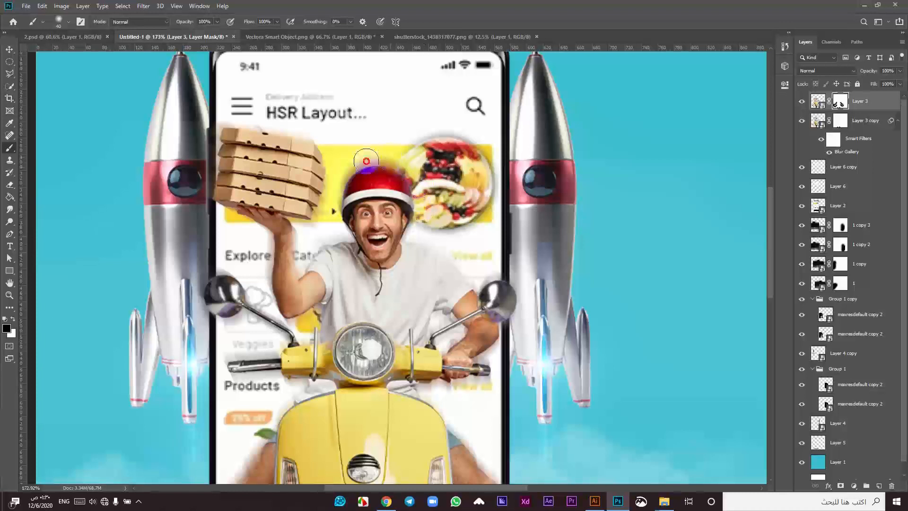
pyautogui.moveTo(407, 165)
pyautogui.mouseDown()
pyautogui.moveTo(345, 167)
pyautogui.moveTo(310, 149)
pyautogui.moveTo(322, 142)
pyautogui.moveTo(242, 117)
pyautogui.moveTo(216, 128)
pyautogui.moveTo(207, 152)
pyautogui.mouseUp()
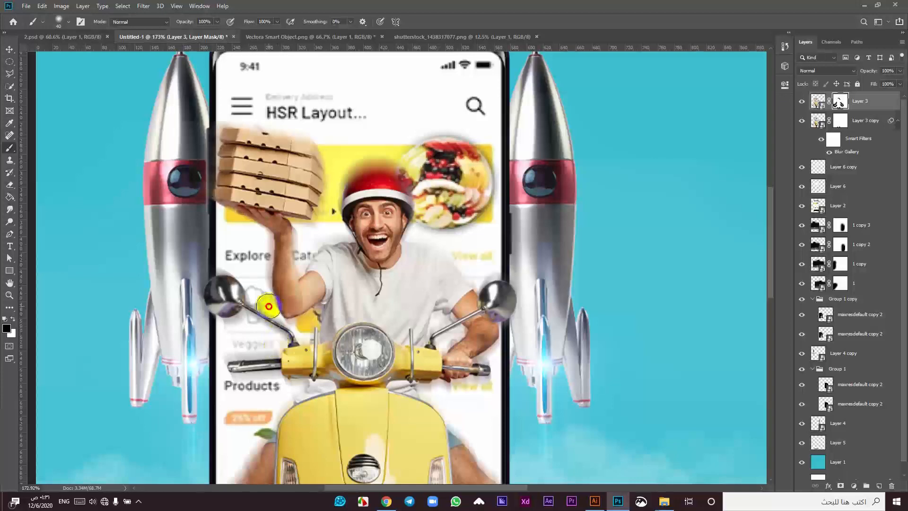
pyautogui.moveTo(201, 187); pyautogui.dragTo(266, 122)
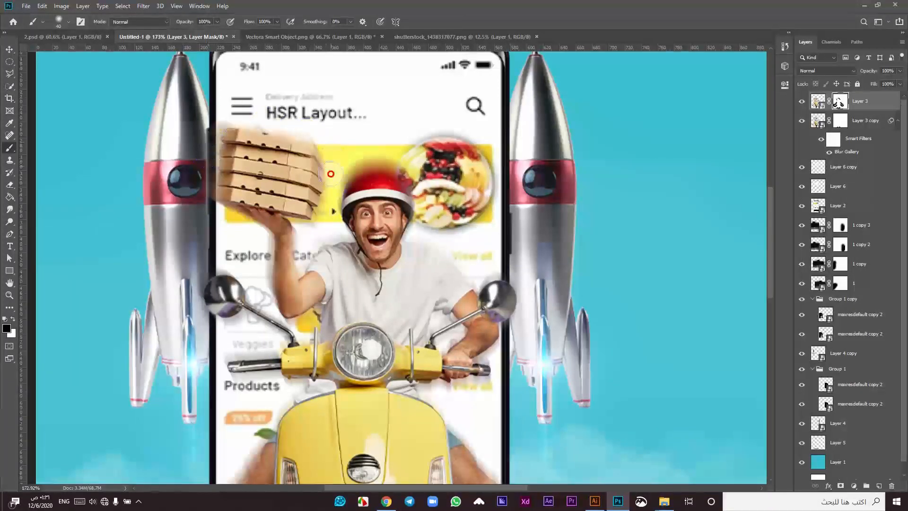
pyautogui.scroll(-3, 326, 218)
pyautogui.scroll(-2, 326, 218)
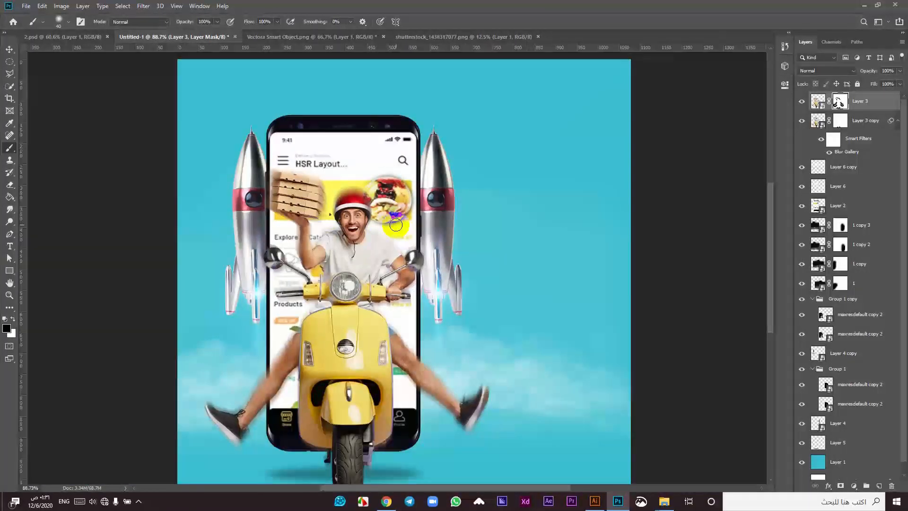
pyautogui.scroll(-1, 396, 225)
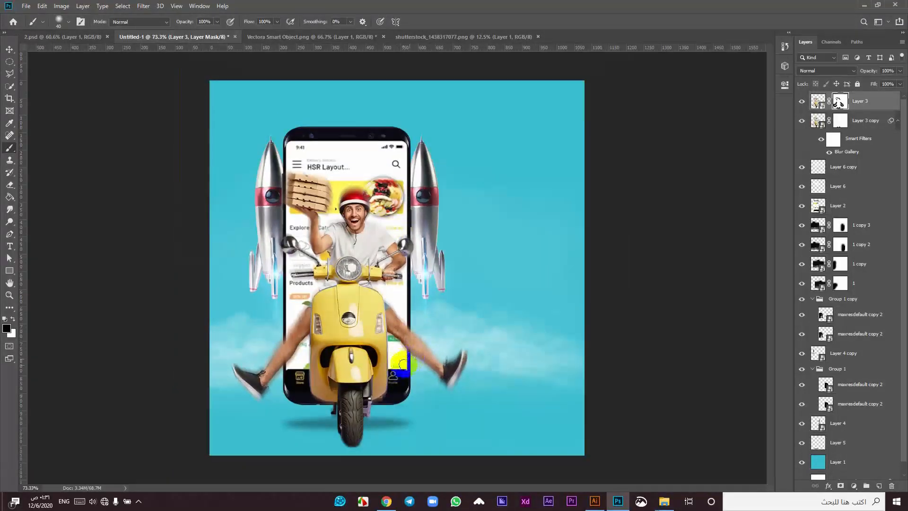
pyautogui.scroll(4, 373, 386)
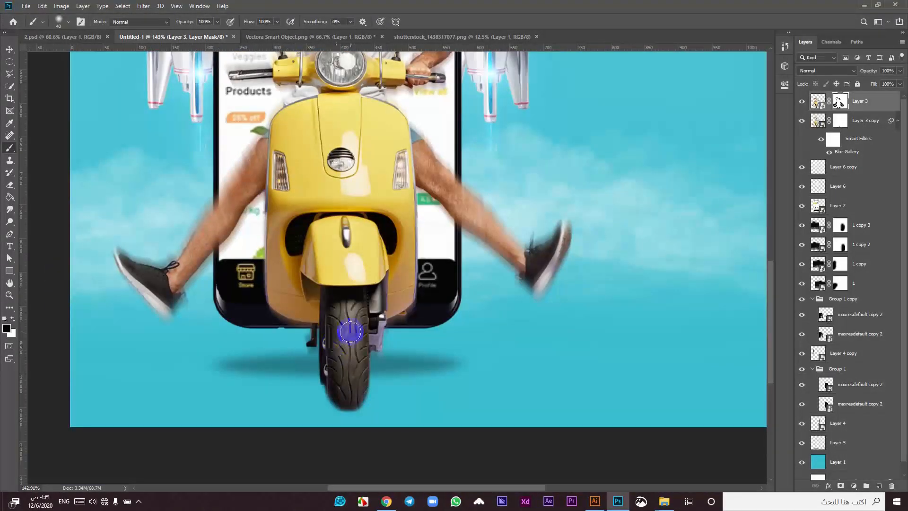
# Step: Reveal motion blur on both sides of the front tyre
pyautogui.moveTo(357, 400); pyautogui.dragTo(317, 333)
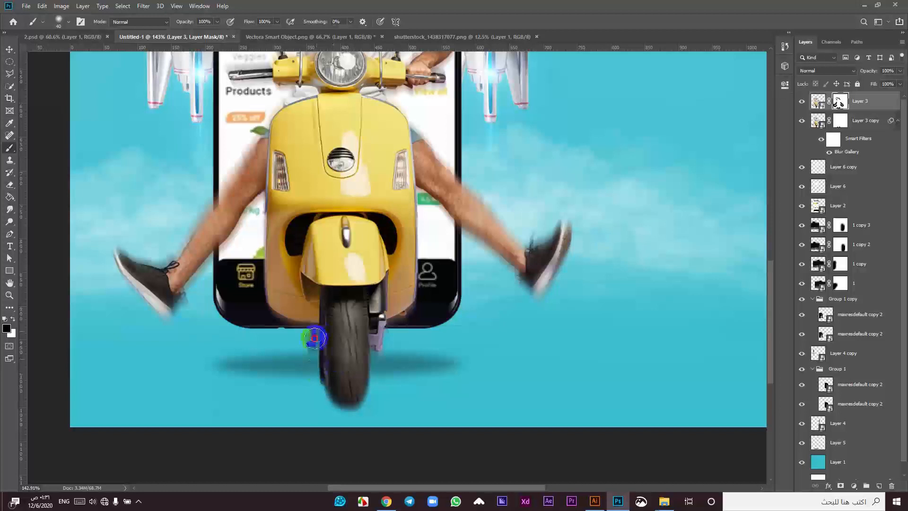
pyautogui.moveTo(378, 336); pyautogui.dragTo(353, 382)
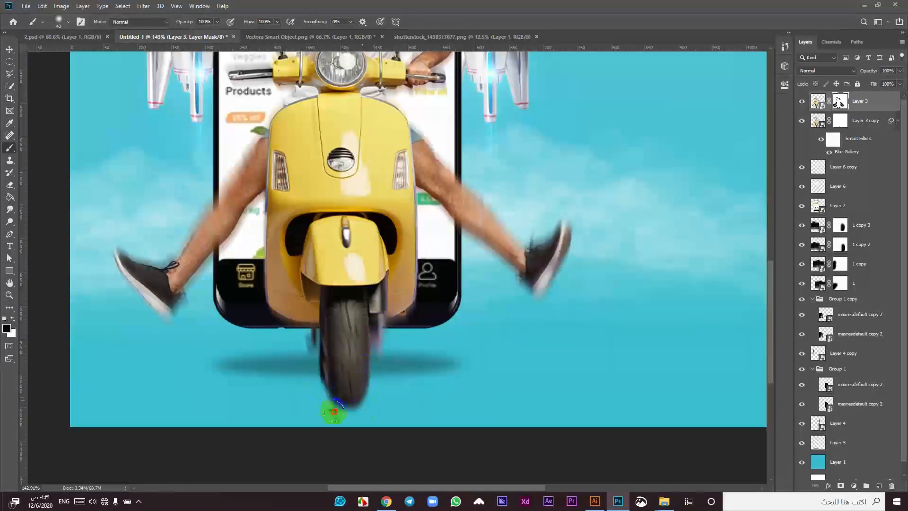
pyautogui.scroll(-2, 362, 329)
pyautogui.scroll(-1, 362, 329)
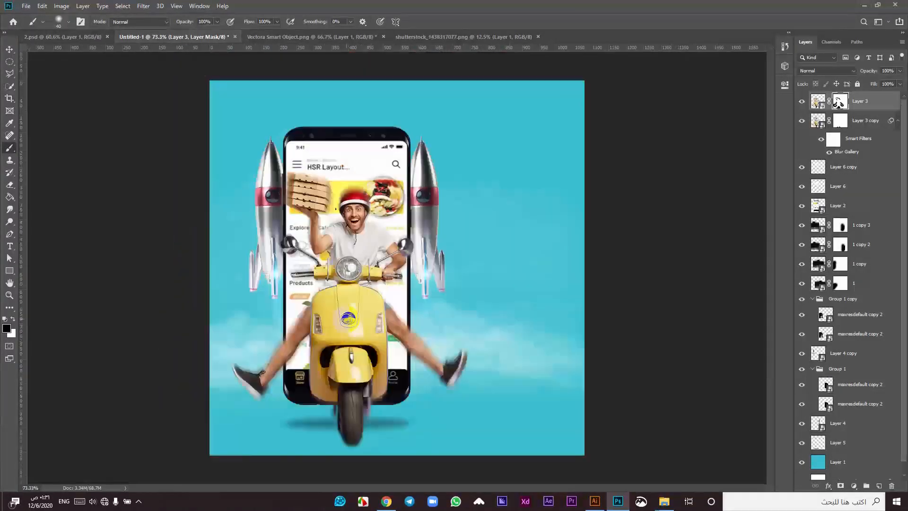
# Step: Add a new empty Layer 7 inside Group 1
pyautogui.click(9, 49)
pyautogui.click(148, 199)
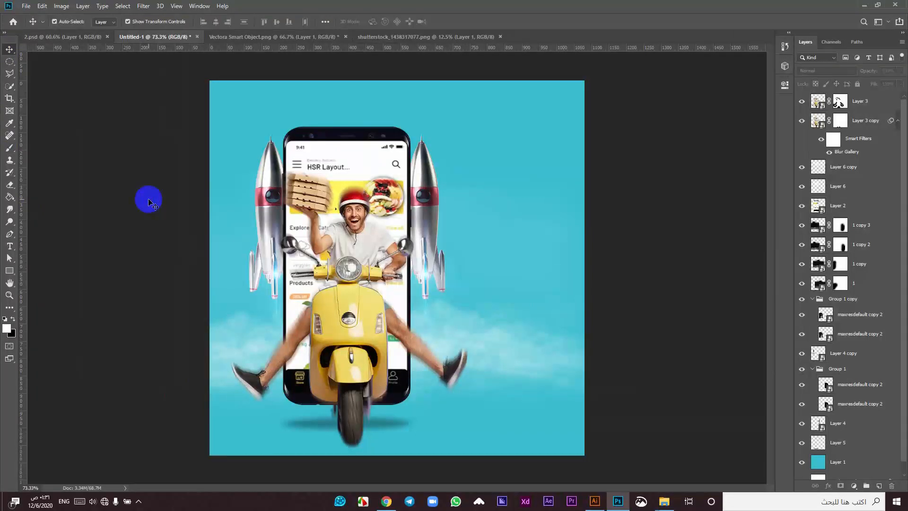
pyautogui.scroll(-1, 166, 195)
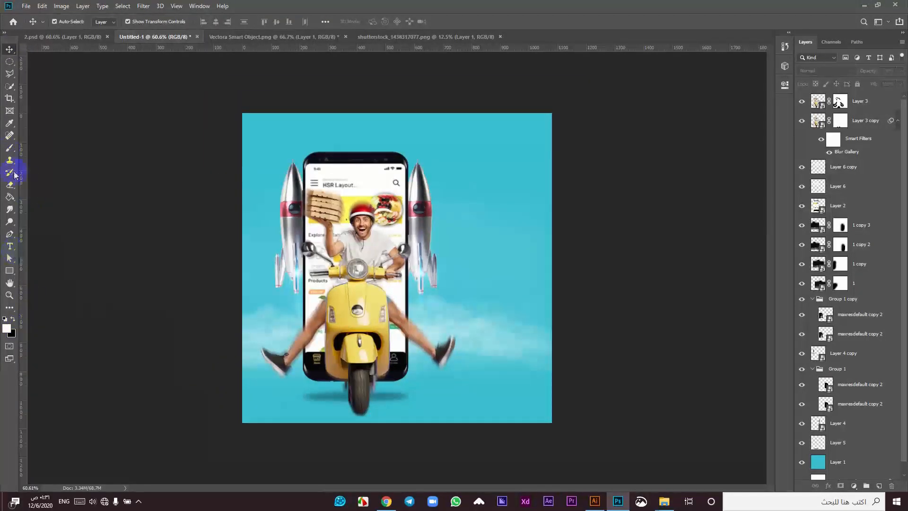
pyautogui.click(10, 149)
pyautogui.click(861, 348)
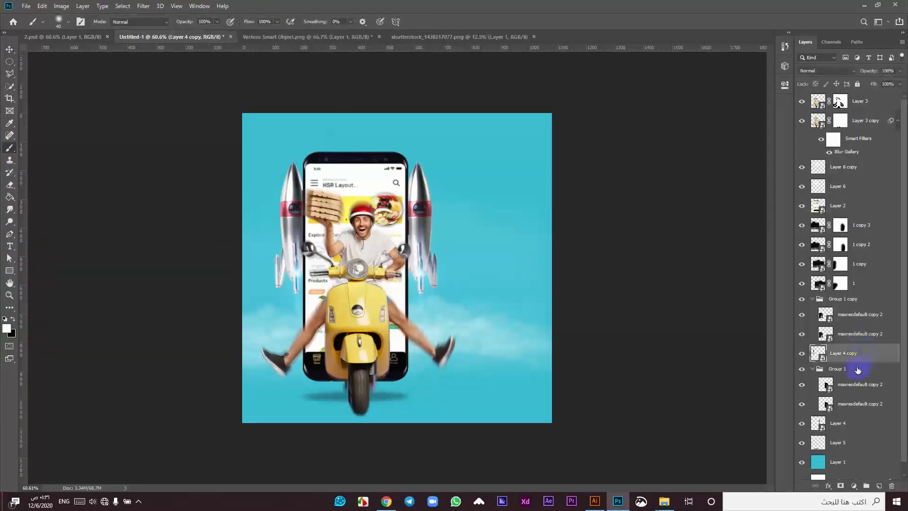
pyautogui.click(859, 369)
pyautogui.click(879, 484)
# Step: Set the brush to 143 px and scale the white glow up to about 324%
pyautogui.rightClick(365, 160)
pyautogui.moveTo(433, 187); pyautogui.dragTo(450, 187)
pyautogui.click(352, 160)
pyautogui.click(9, 49)
pyautogui.moveTo(386, 191); pyautogui.dragTo(466, 253)
# Step: Finish enlarging and positioning the glow, then set Layer 7 to Overlay blending
pyautogui.moveTo(358, 143)
pyautogui.mouseDown()
pyautogui.moveTo(368, 145)
pyautogui.moveTo(352, 138)
pyautogui.mouseUp()
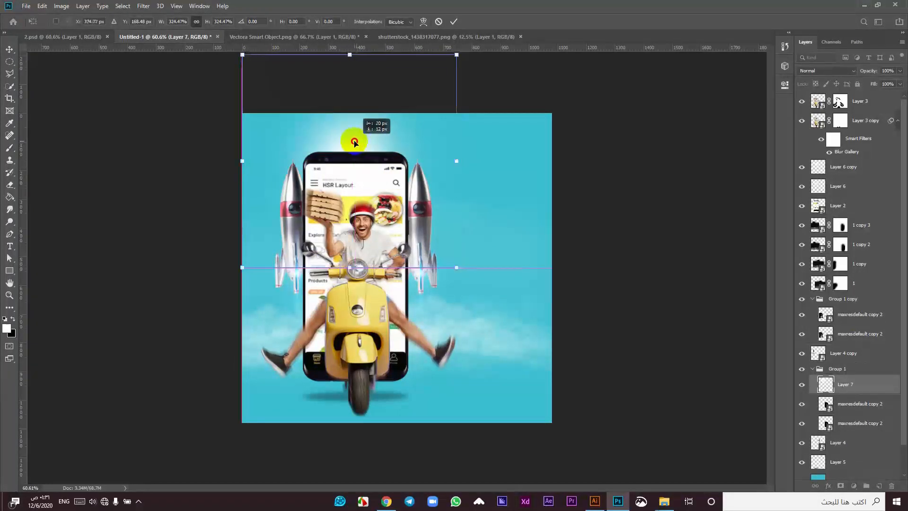
pyautogui.click(454, 21)
pyautogui.click(857, 70)
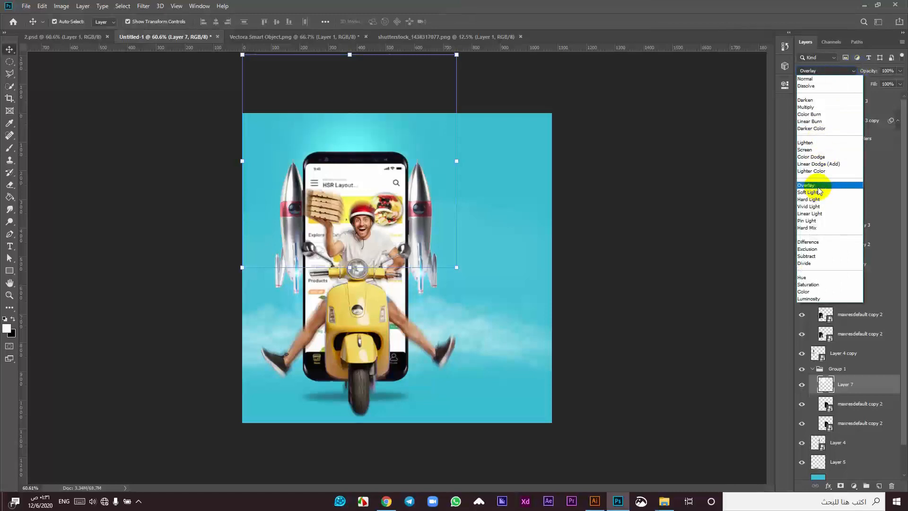
pyautogui.click(811, 178)
pyautogui.click(802, 384)
pyautogui.click(802, 384)
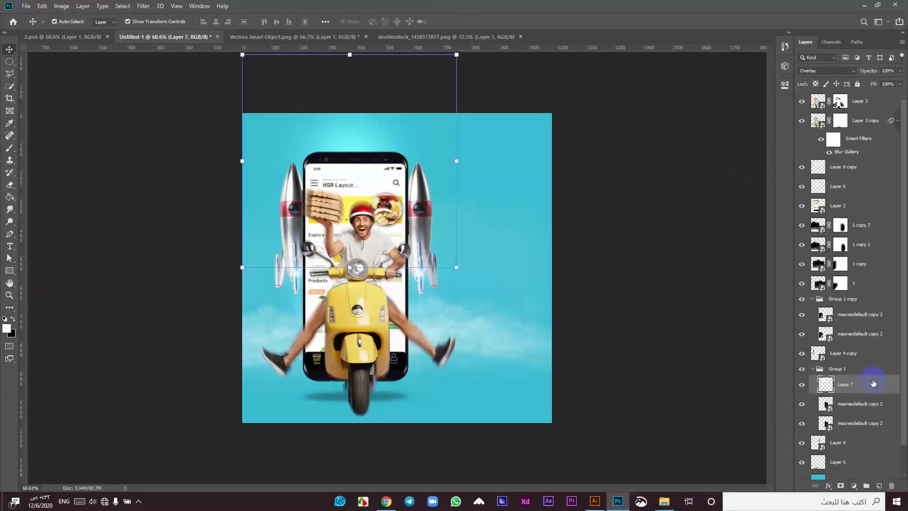
# Step: Duplicate the glow as Layer 7 copy and add a new empty Layer 8 in Group 1
pyautogui.hotkey('ctrl', 'j')
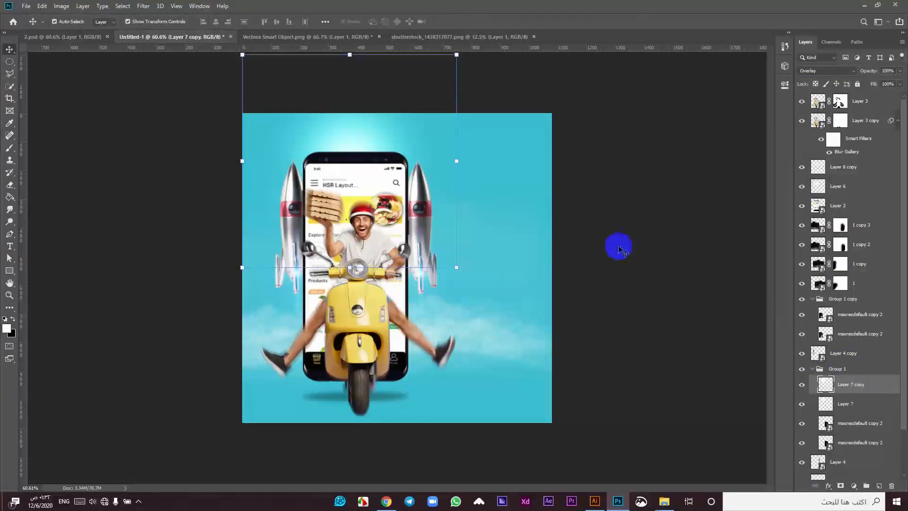
pyautogui.click(106, 89)
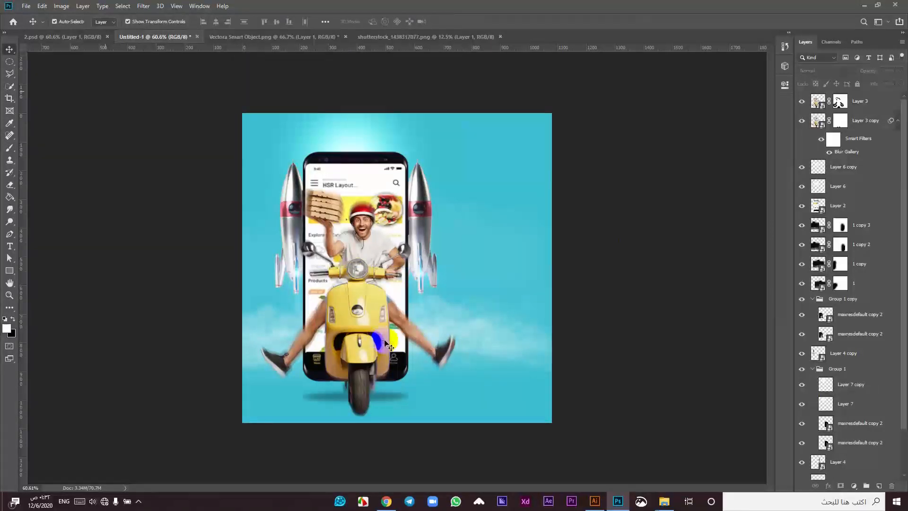
pyautogui.scroll(1, 395, 353)
pyautogui.click(395, 352)
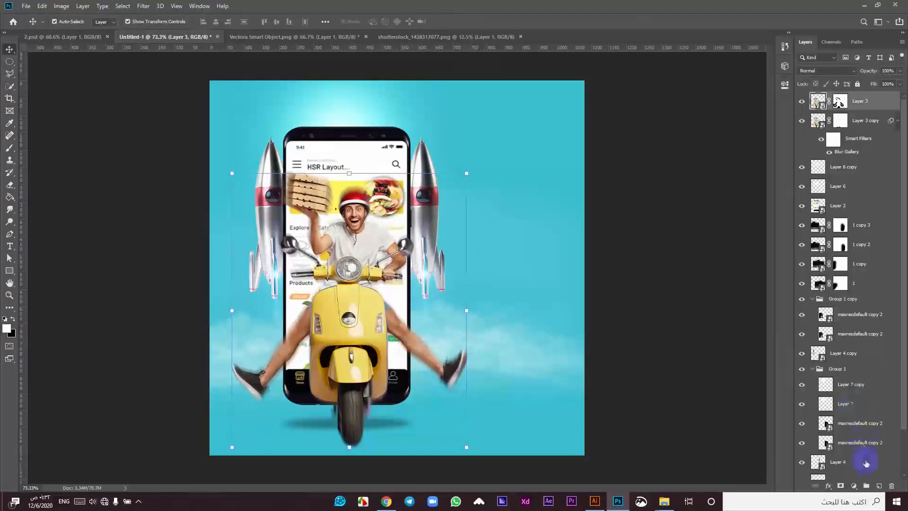
pyautogui.click(856, 358)
pyautogui.click(857, 406)
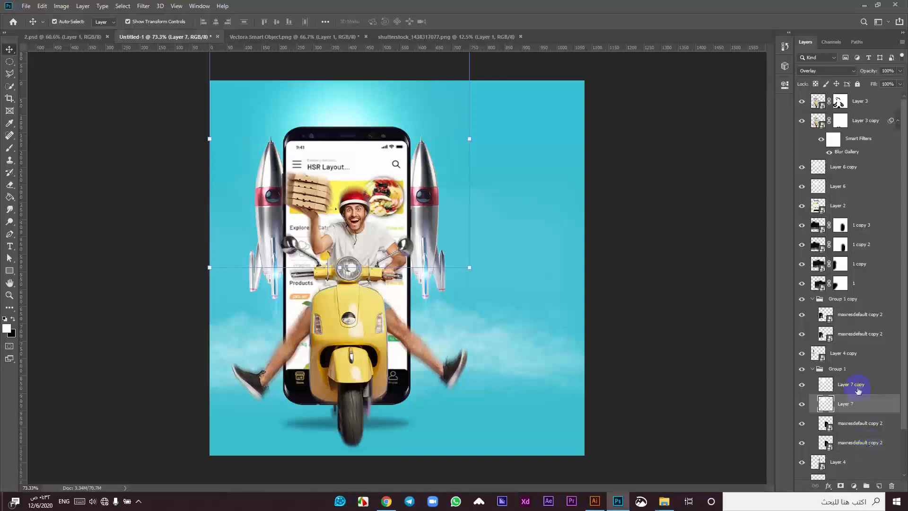
pyautogui.click(879, 486)
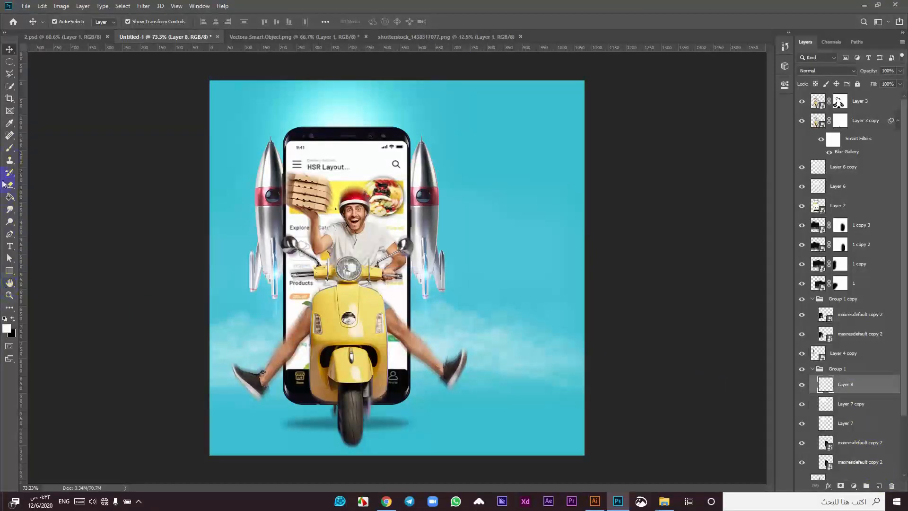
# Step: Pick a soft round brush and set Layer 8 to Color Dodge
pyautogui.click(10, 147)
pyautogui.rightClick(502, 351)
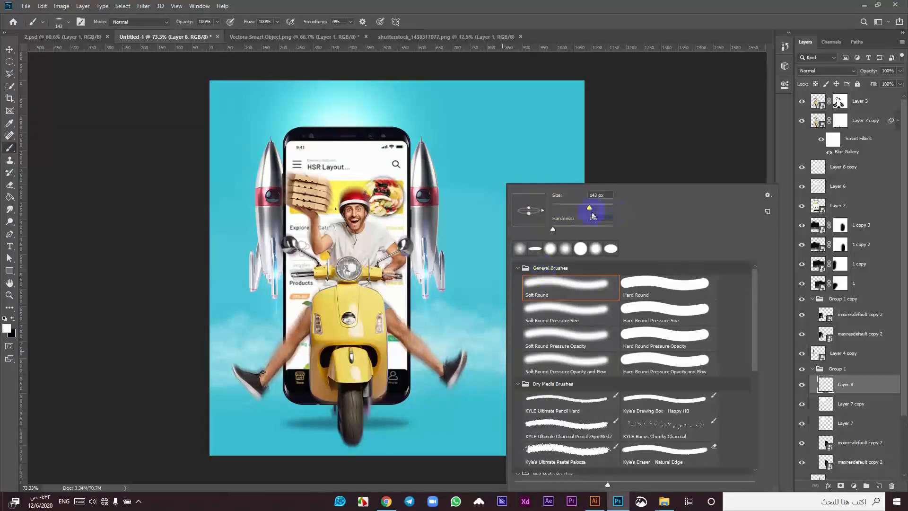
pyautogui.click(473, 321)
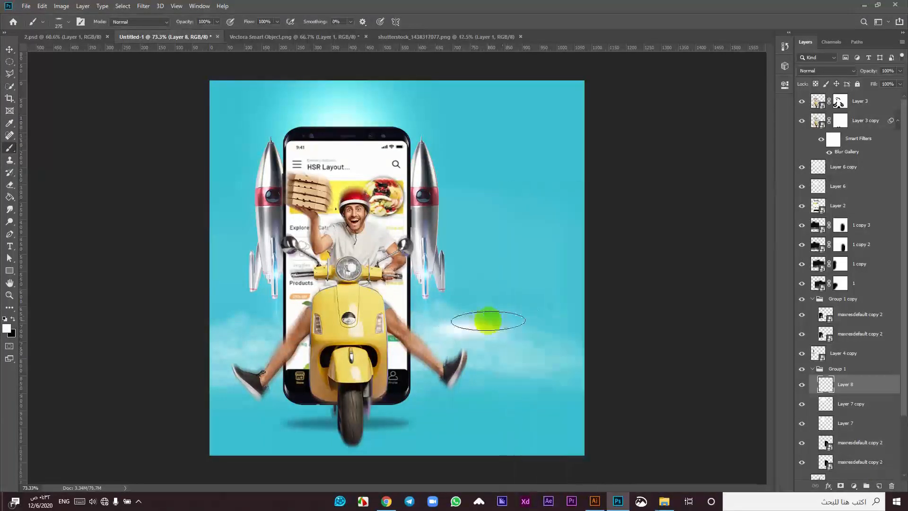
pyautogui.click(853, 70)
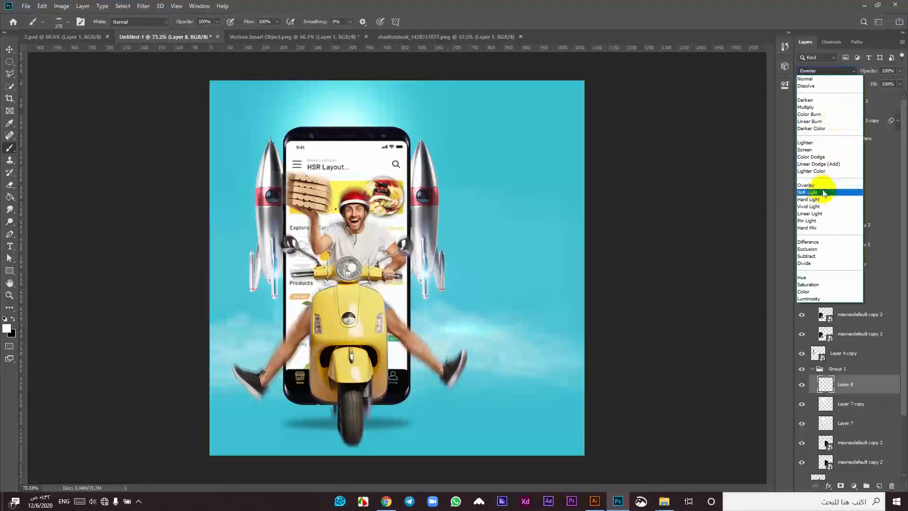
pyautogui.click(820, 157)
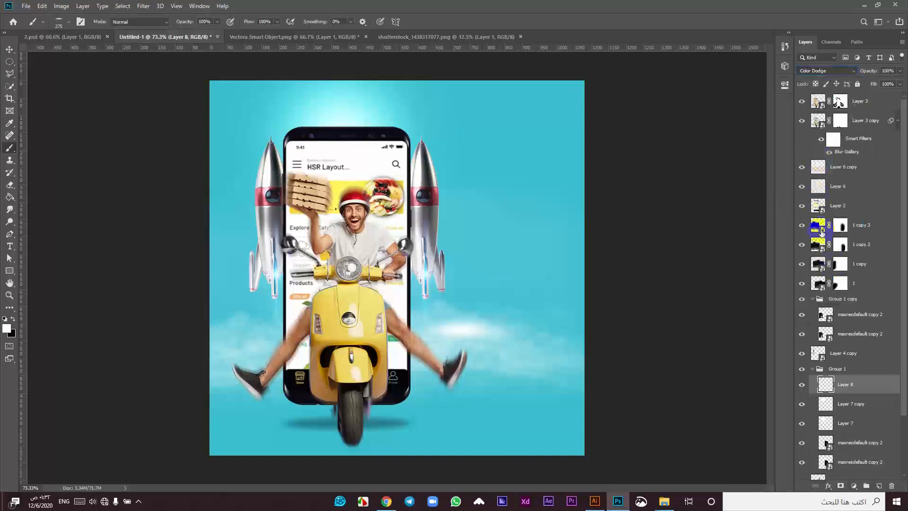
# Step: Turn off Transparency Shapes Layer in Layer 8's blending options
pyautogui.doubleClick(872, 384)
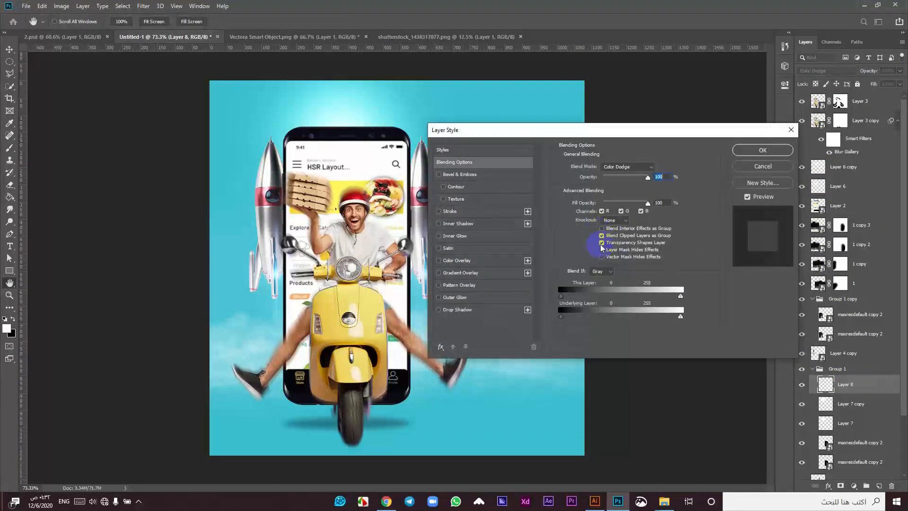
pyautogui.moveTo(558, 130); pyautogui.dragTo(622, 99)
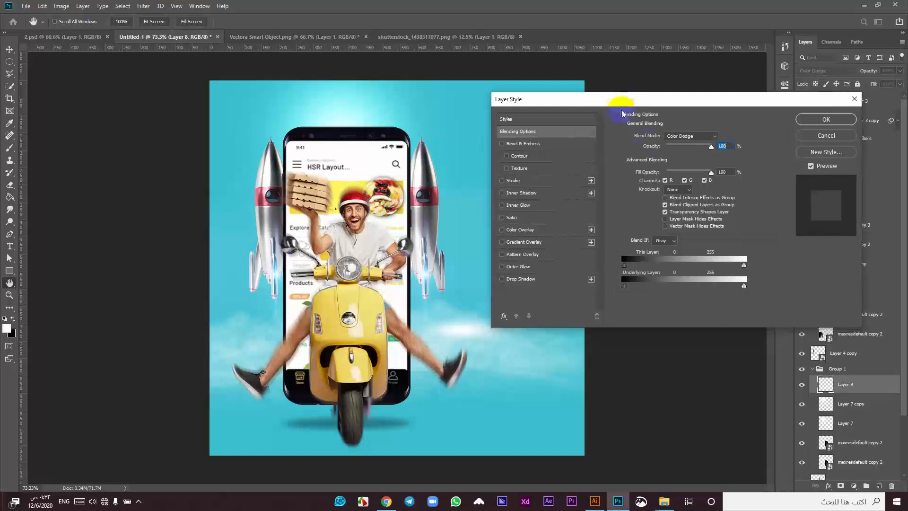
pyautogui.click(666, 212)
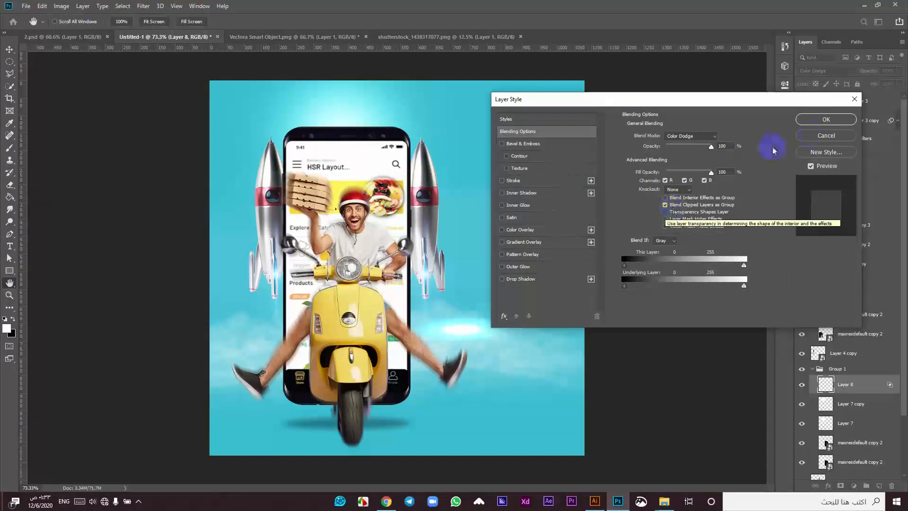
pyautogui.click(814, 120)
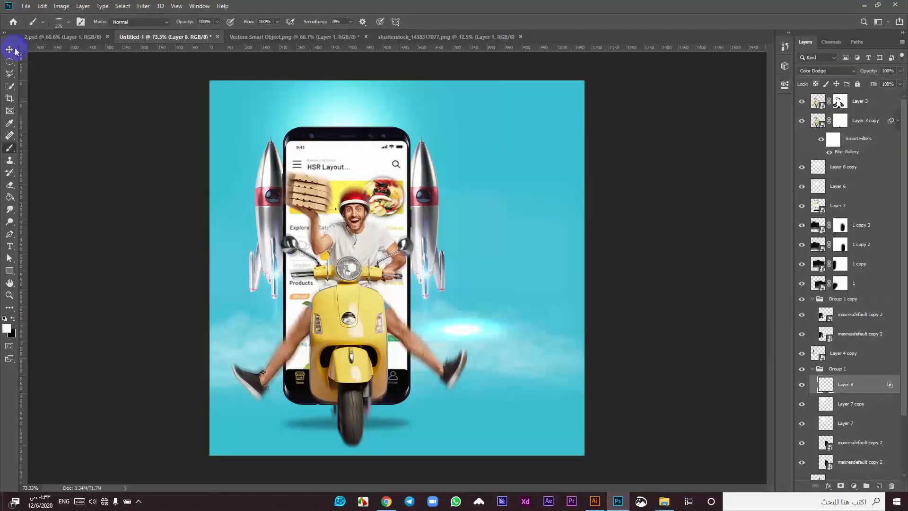
# Step: Squash Layer 8's glow into a thin, wider streak and lower its Fill to 62%
pyautogui.press('v')
pyautogui.moveTo(463, 307); pyautogui.dragTo(461, 328)
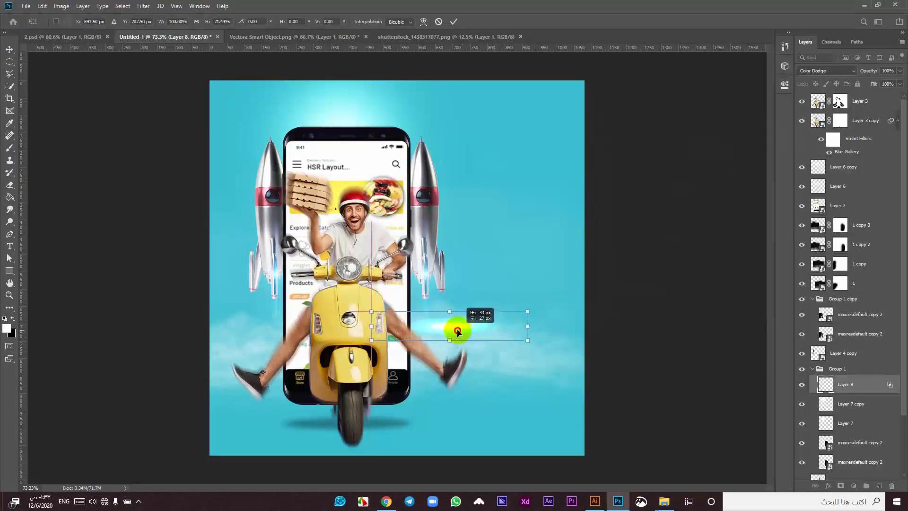
pyautogui.click(454, 21)
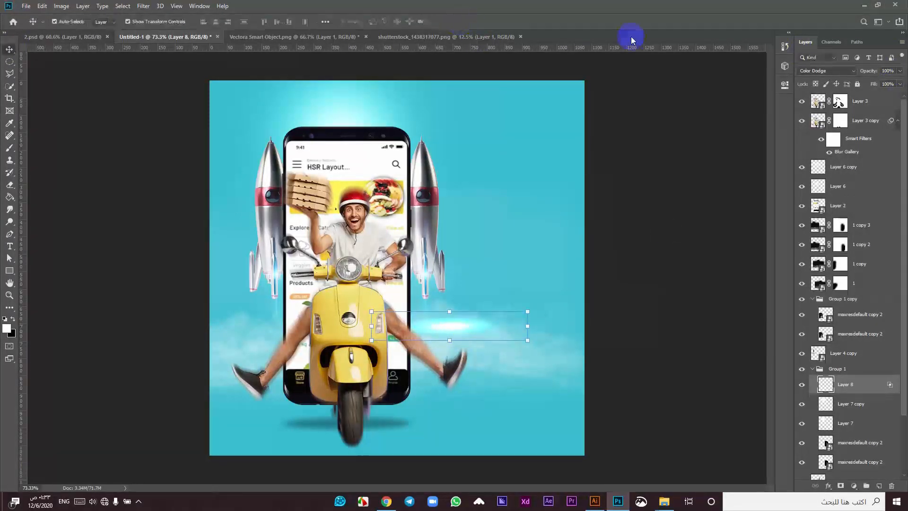
pyautogui.moveTo(879, 96); pyautogui.dragTo(873, 97)
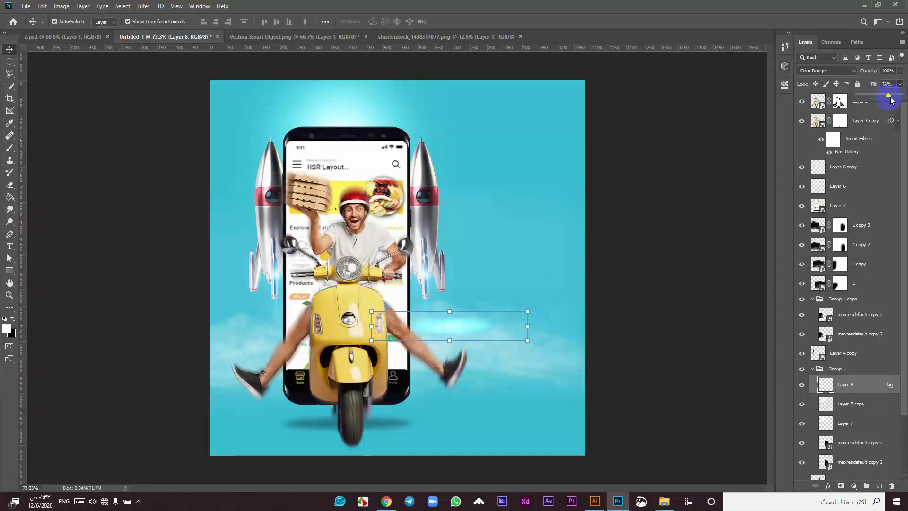
pyautogui.scroll(-3, 889, 87)
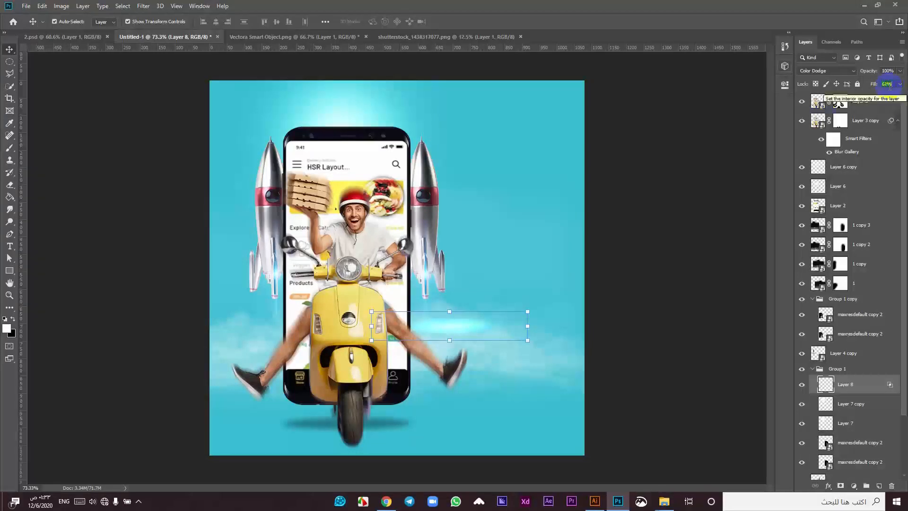
pyautogui.moveTo(528, 326); pyautogui.dragTo(571, 328)
pyautogui.moveTo(467, 326); pyautogui.dragTo(449, 335)
pyautogui.click(454, 21)
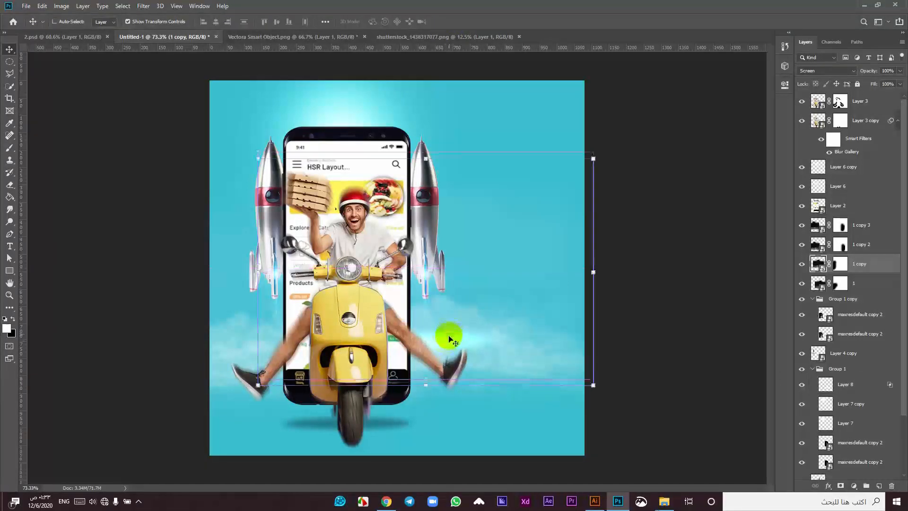
# Step: Move Layer 8 above Layer 2 and Alt-drag a dimmer copy left of the scooter
pyautogui.click(438, 341)
pyautogui.click(851, 388)
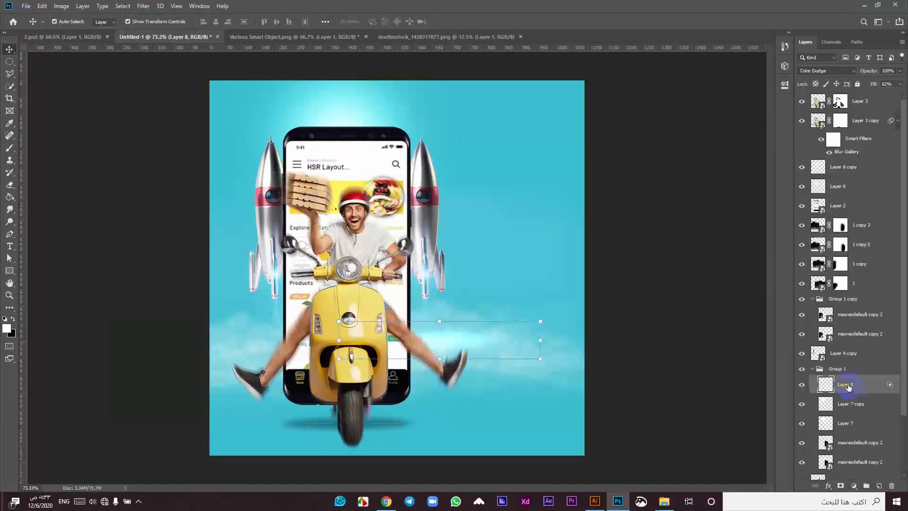
pyautogui.click(438, 339)
pyautogui.click(449, 344)
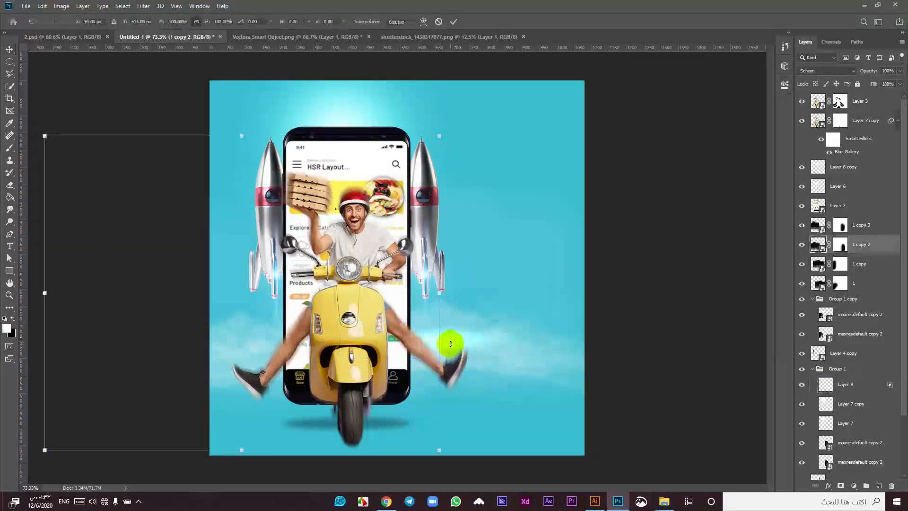
pyautogui.click(454, 22)
pyautogui.click(464, 342)
pyautogui.moveTo(850, 386); pyautogui.dragTo(837, 234)
pyautogui.moveTo(474, 340)
pyautogui.mouseDown()
pyautogui.moveTo(319, 349)
pyautogui.moveTo(195, 338)
pyautogui.moveTo(459, 341)
pyautogui.moveTo(276, 346)
pyautogui.mouseUp()
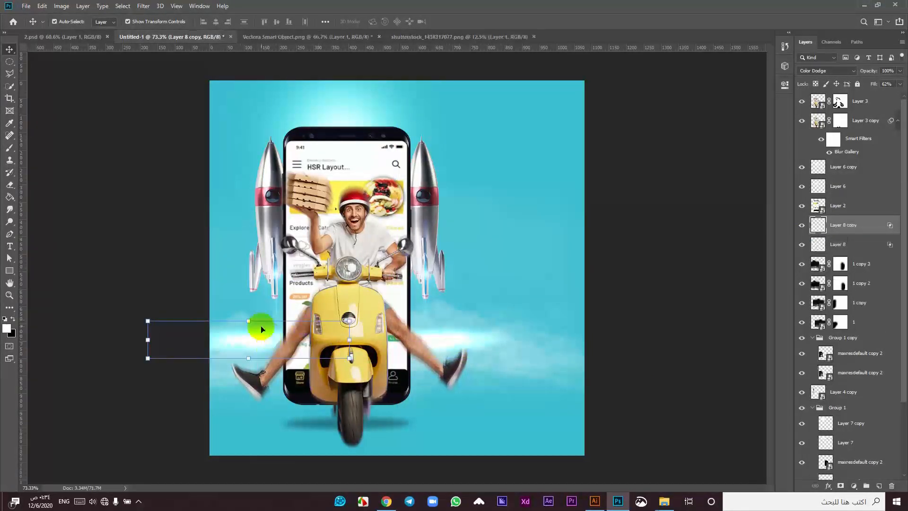
pyautogui.moveTo(900, 81); pyautogui.dragTo(886, 83)
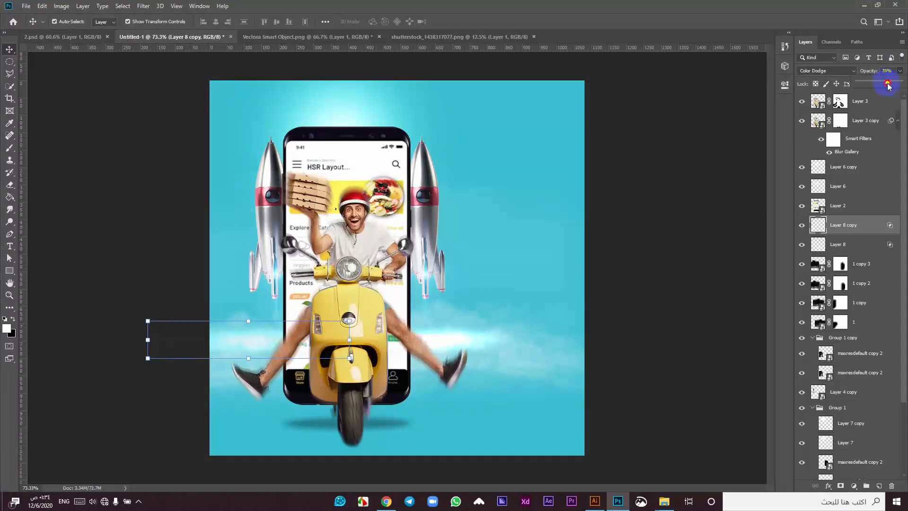
pyautogui.click(471, 337)
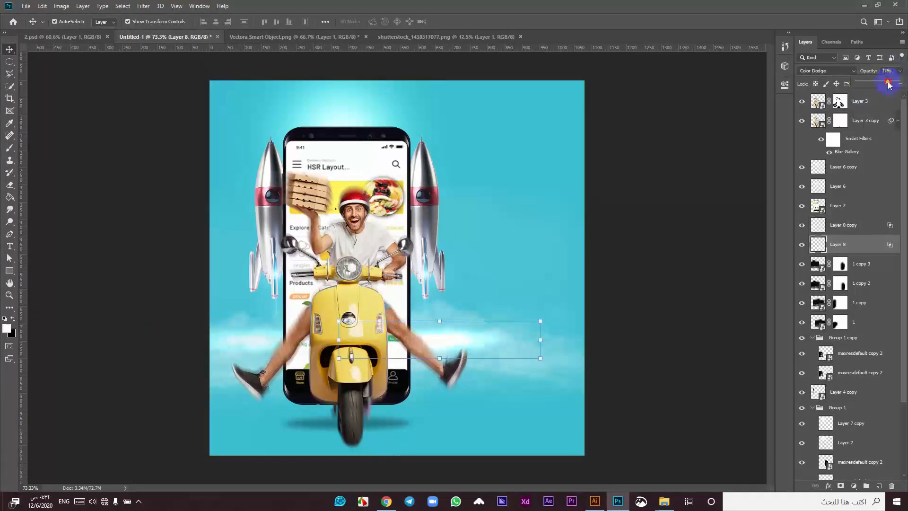
# Step: Apply a Gaussian Blur of about 9–10 px to the right streak on Layer 8
pyautogui.click(143, 5)
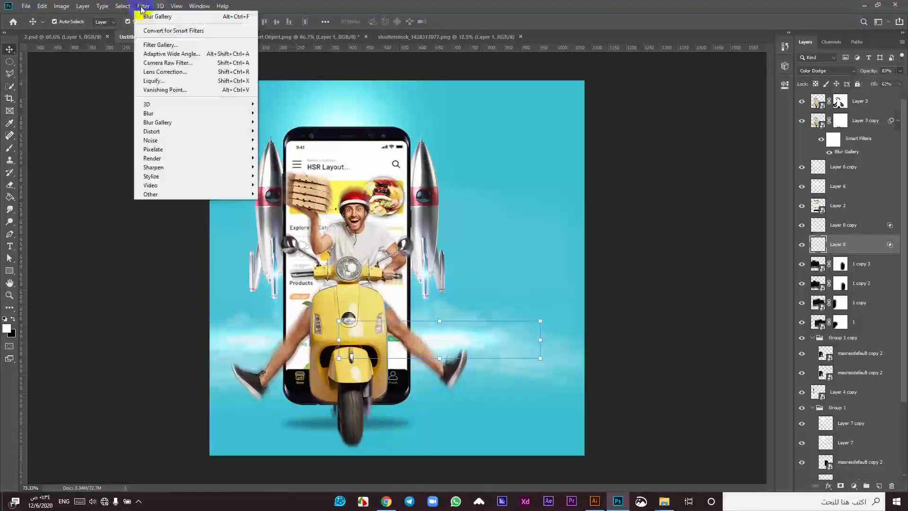
pyautogui.moveTo(156, 118)
pyautogui.click(109, 149)
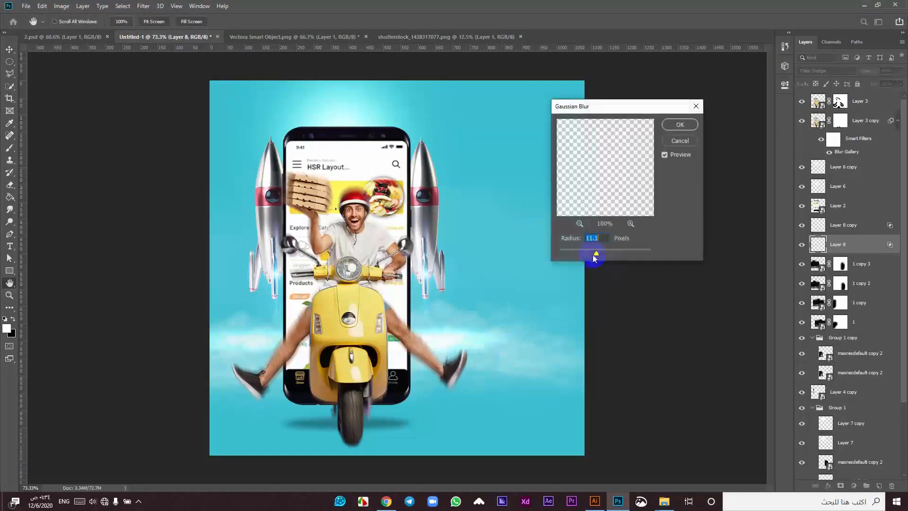
pyautogui.moveTo(590, 254); pyautogui.dragTo(598, 257)
pyautogui.click(681, 124)
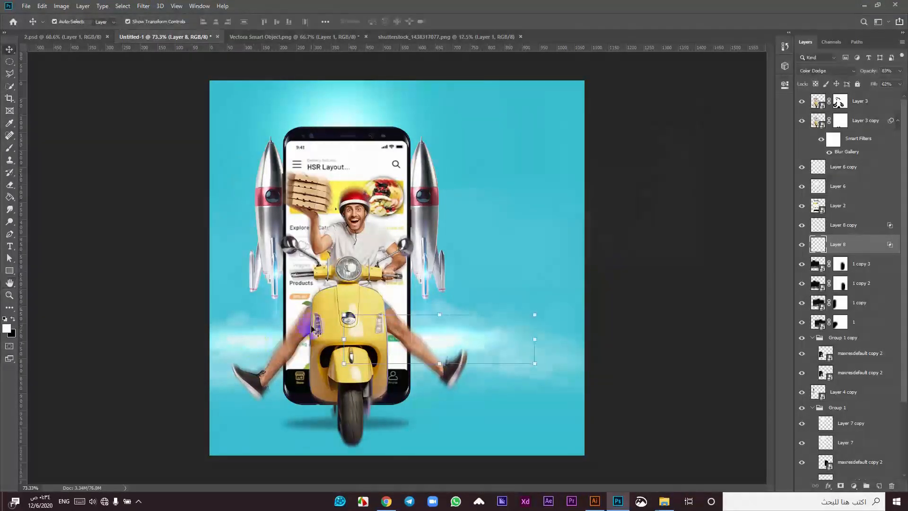
# Step: Apply the same Gaussian Blur to the left streak on Layer 8 copy
pyautogui.click(253, 340)
pyautogui.click(144, 7)
pyautogui.moveTo(177, 132)
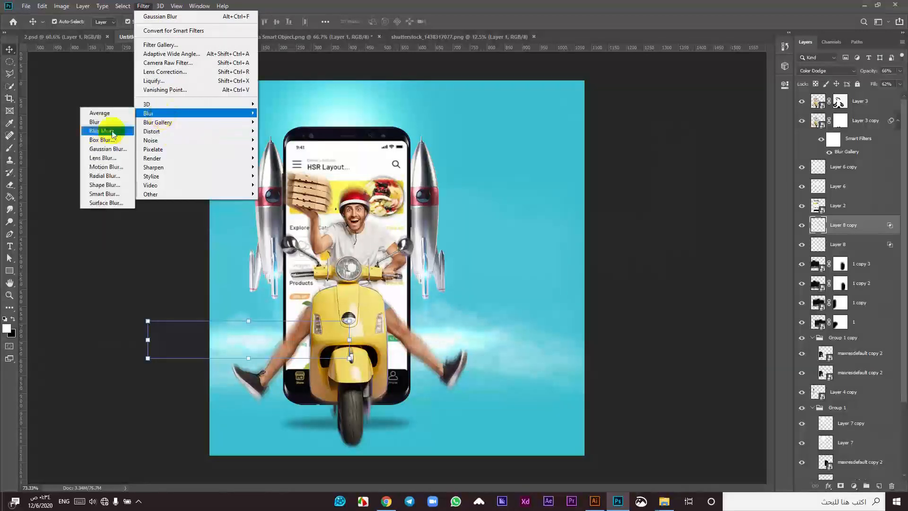
pyautogui.click(102, 156)
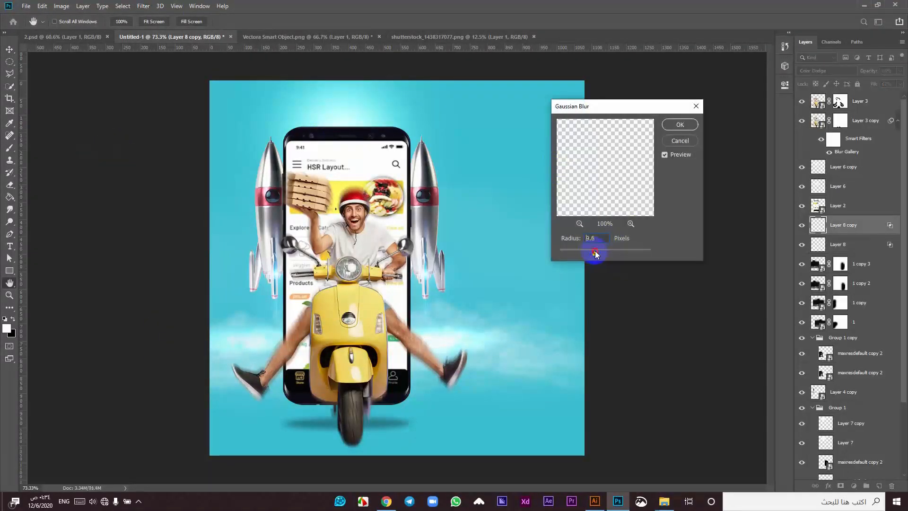
pyautogui.click(680, 124)
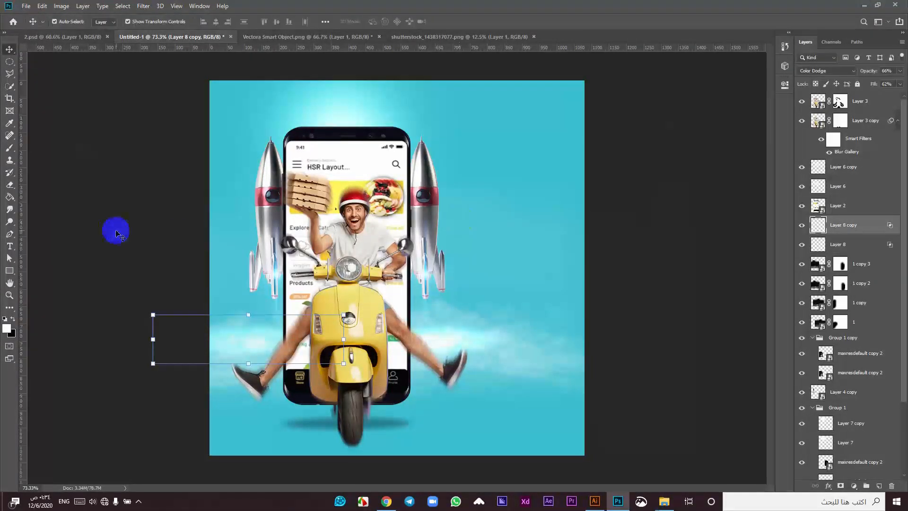
pyautogui.click(116, 232)
pyautogui.scroll(-3, 342, 199)
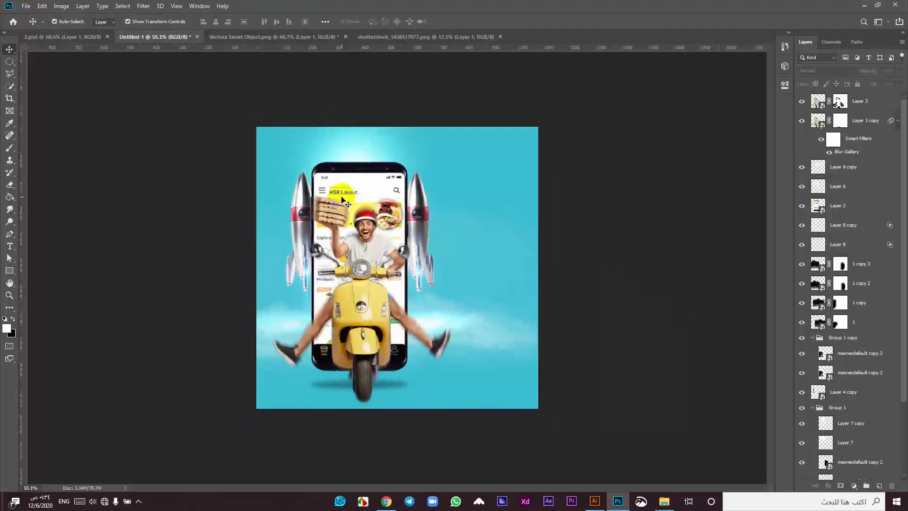
# Step: Add a new Layer 9 above Layer 3 and clip it to the rider layer
pyautogui.click(381, 301)
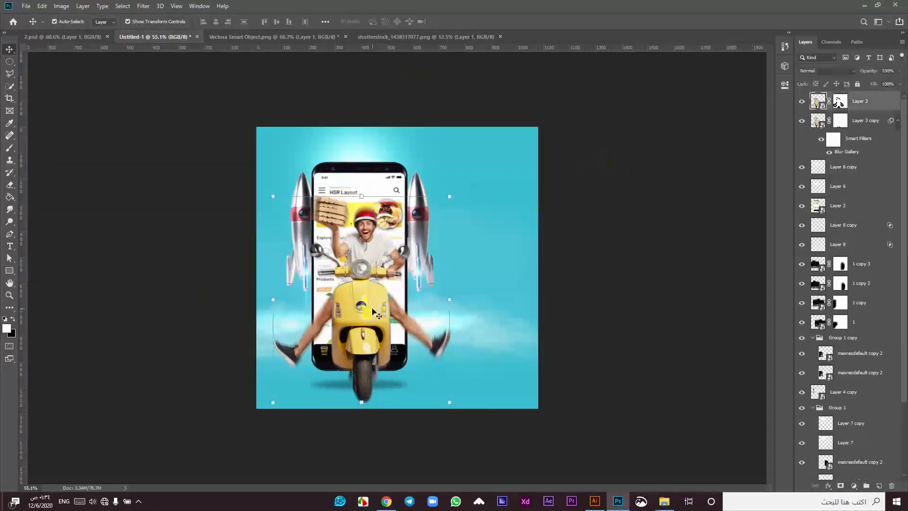
pyautogui.scroll(1, 364, 275)
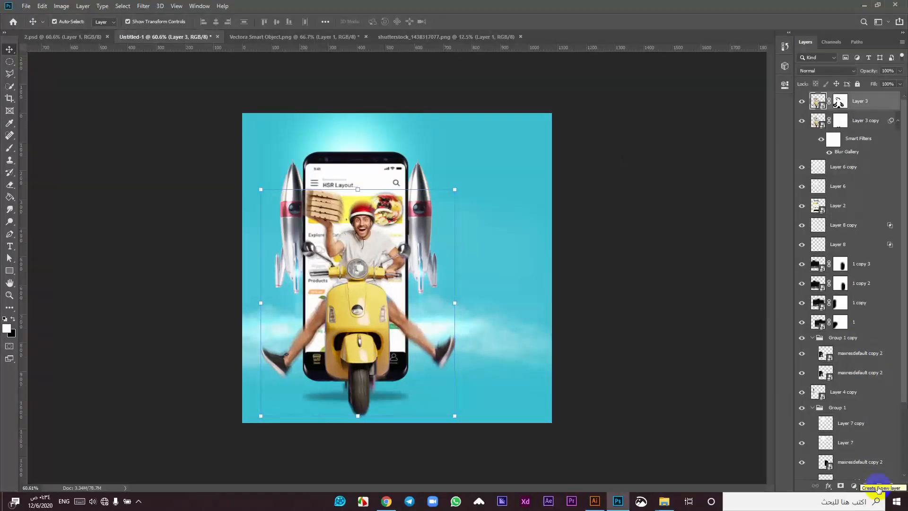
pyautogui.click(878, 487)
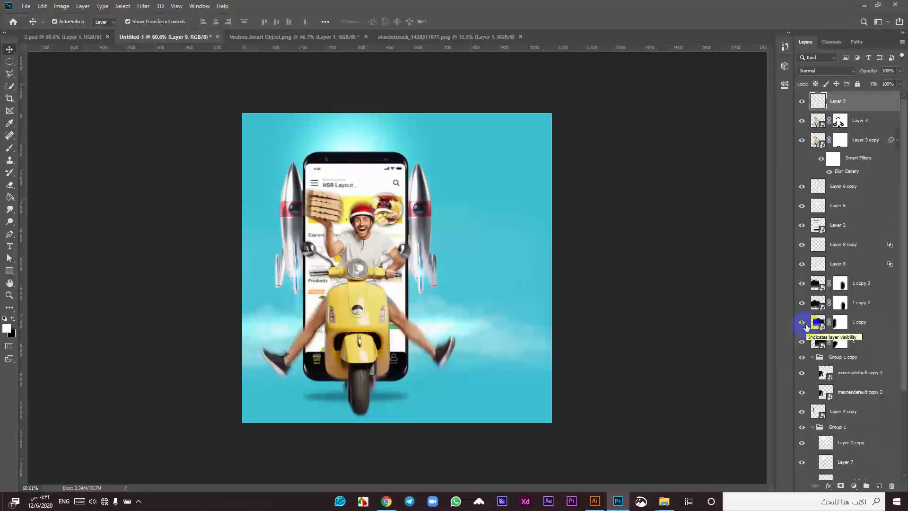
pyautogui.scroll(3, 373, 301)
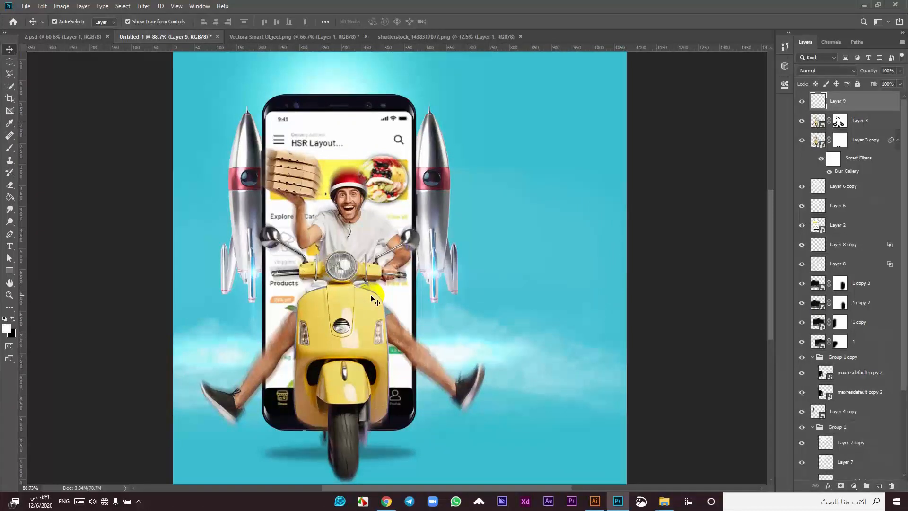
pyautogui.rightClick(890, 100)
pyautogui.click(772, 273)
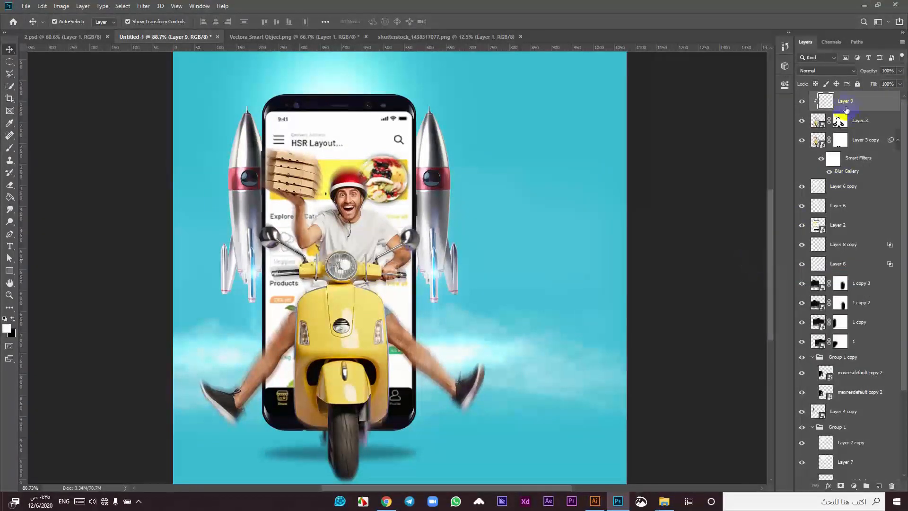
# Step: Sample light cyan from the sky and paint it over the man's body, legs and scooter
pyautogui.press('i')
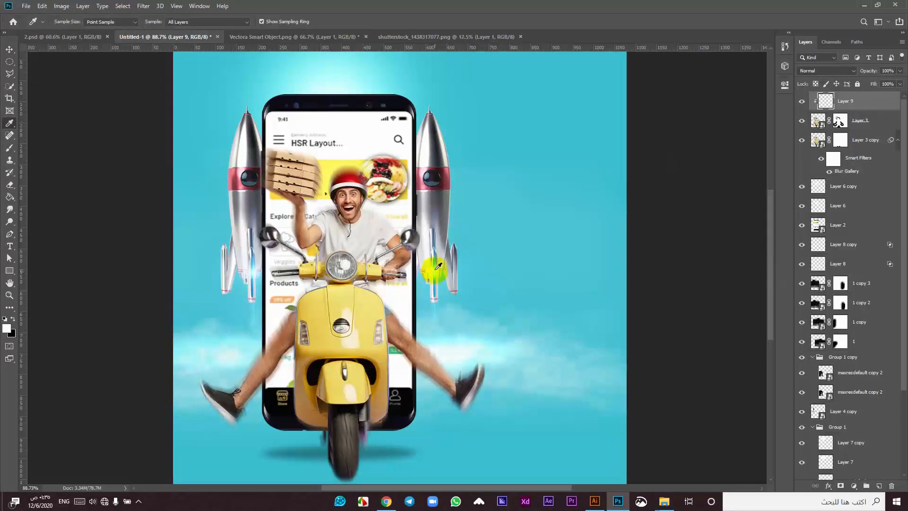
pyautogui.click(436, 266)
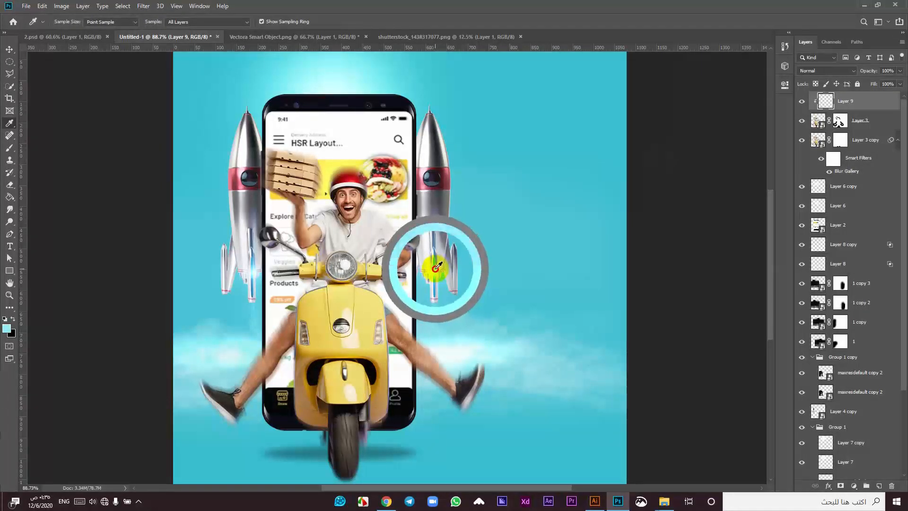
pyautogui.press('v')
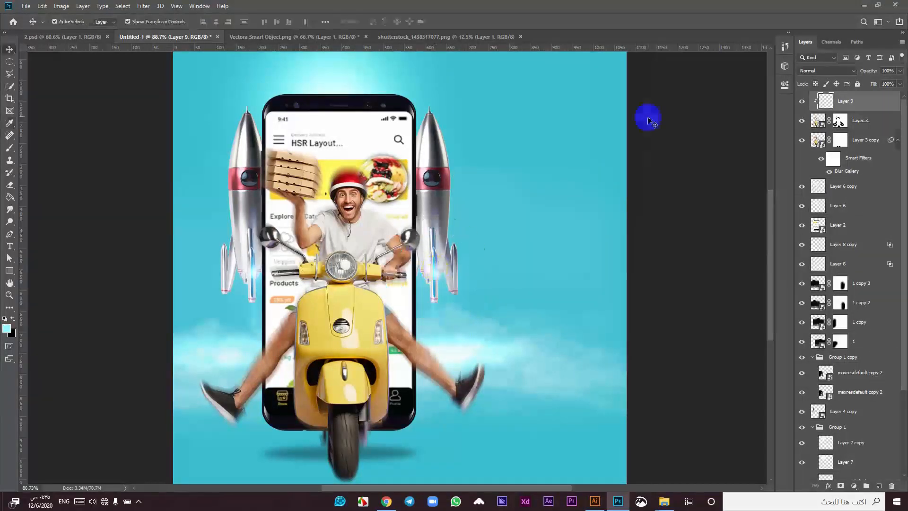
pyautogui.click(10, 149)
pyautogui.moveTo(341, 204)
pyautogui.mouseDown()
pyautogui.moveTo(293, 198)
pyautogui.moveTo(372, 262)
pyautogui.moveTo(341, 480)
pyautogui.moveTo(333, 355)
pyautogui.mouseUp()
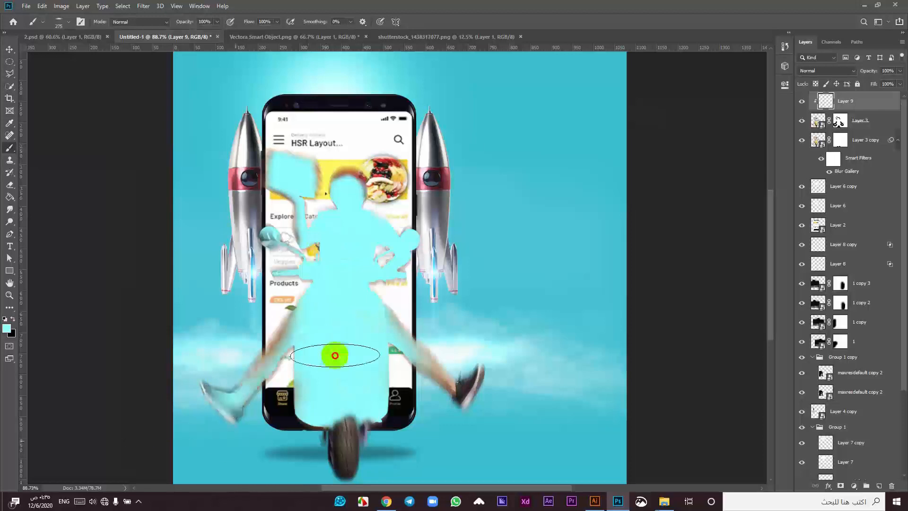
pyautogui.moveTo(362, 446)
pyautogui.mouseDown()
pyautogui.moveTo(432, 349)
pyautogui.moveTo(341, 425)
pyautogui.moveTo(261, 384)
pyautogui.mouseUp()
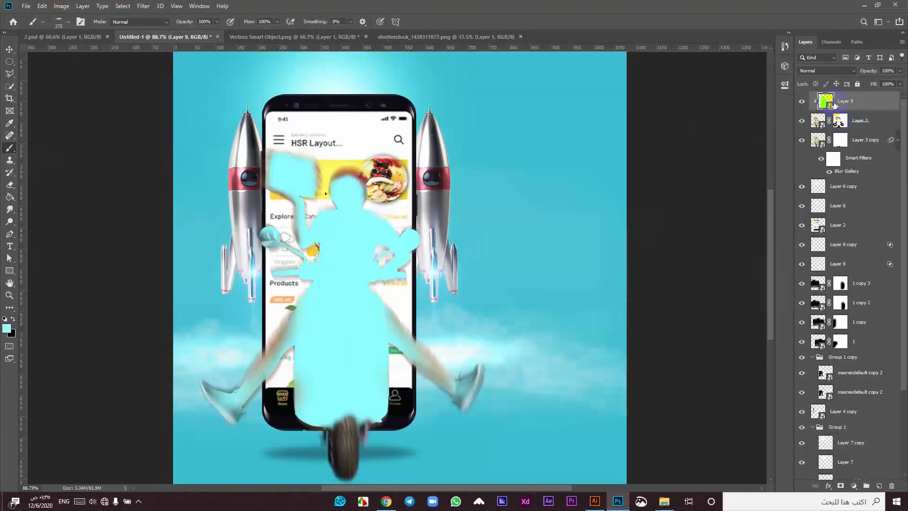
pyautogui.click(523, 330)
pyautogui.click(465, 148)
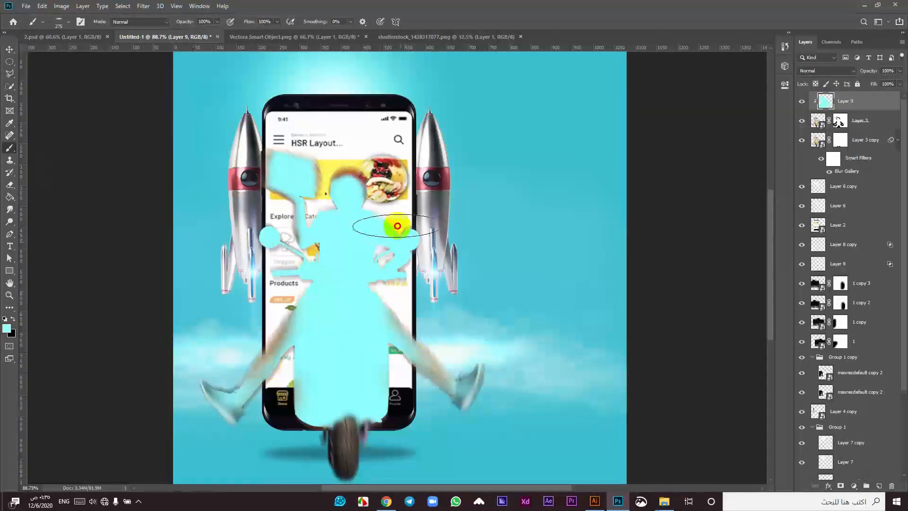
pyautogui.click(9, 50)
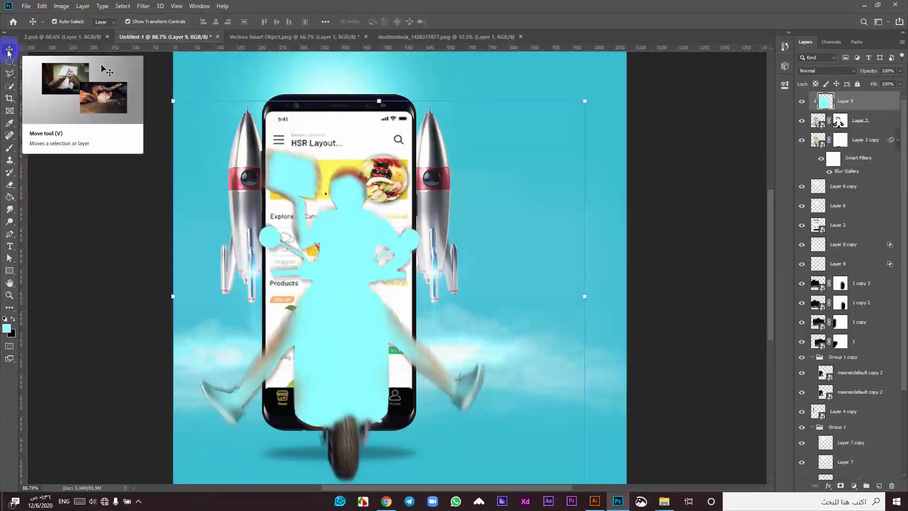
# Step: Set Layer 9 to Screen with split Underlying Layer Blend If sliders near 96/120
pyautogui.doubleClick(869, 103)
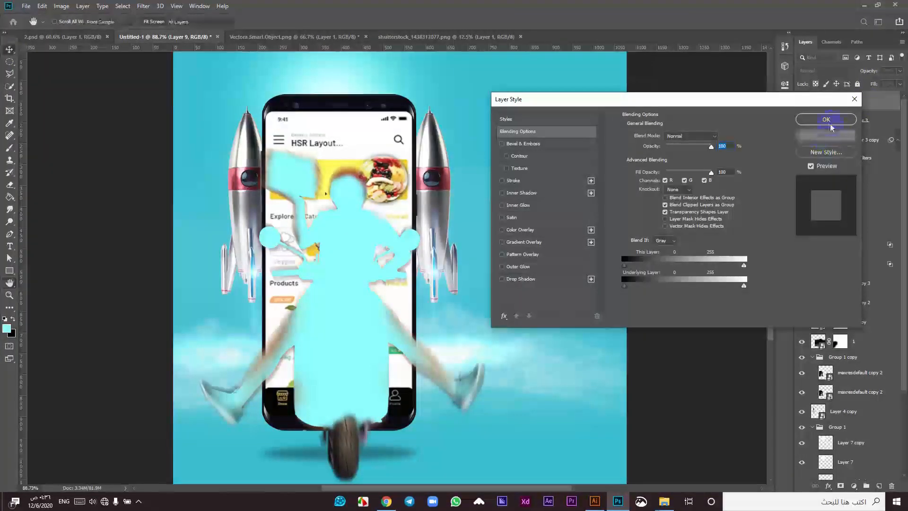
pyautogui.click(826, 136)
pyautogui.click(827, 70)
pyautogui.click(820, 151)
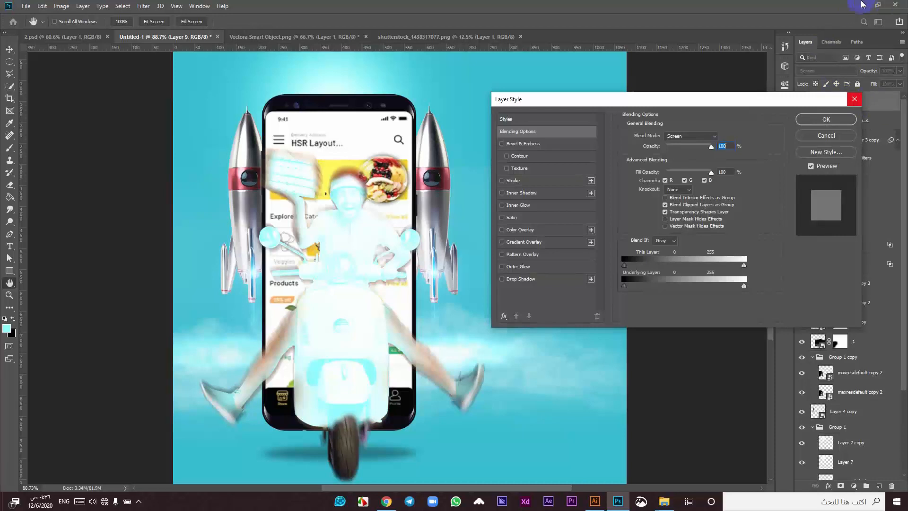
pyautogui.moveTo(738, 288); pyautogui.dragTo(634, 303)
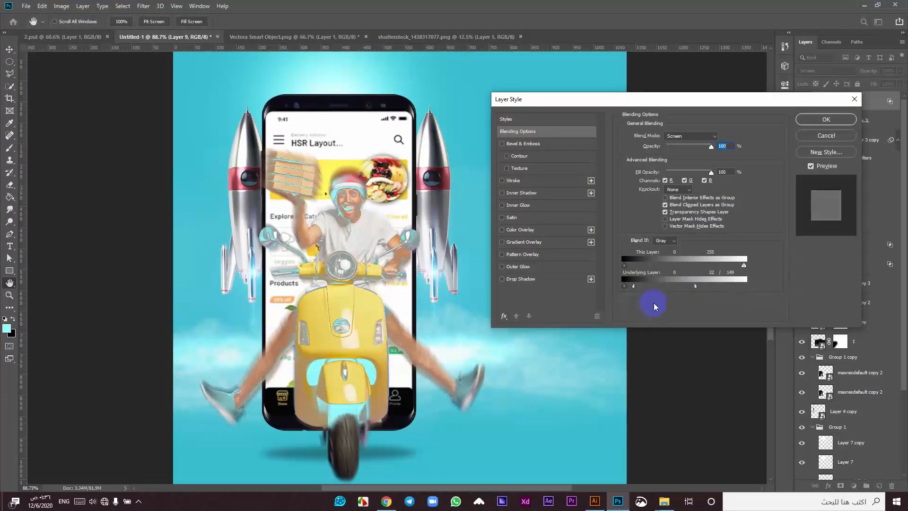
pyautogui.moveTo(696, 289); pyautogui.dragTo(668, 287)
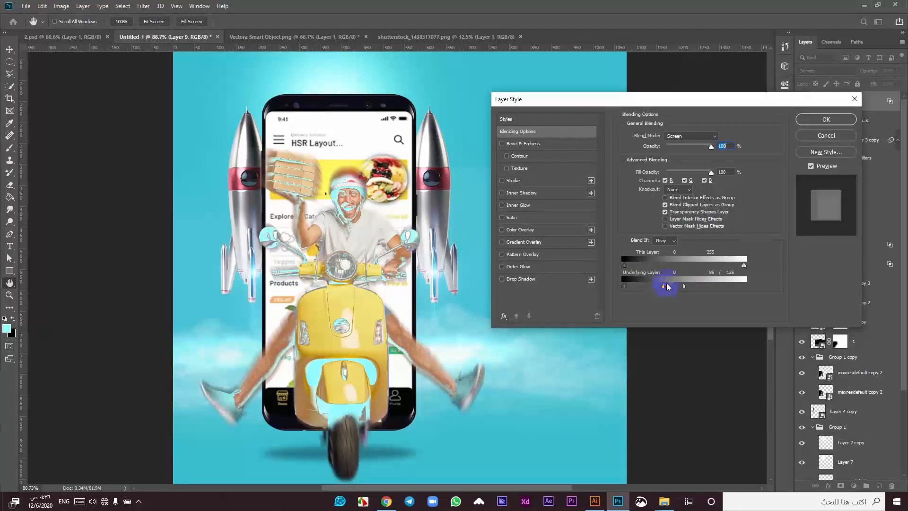
pyautogui.click(827, 120)
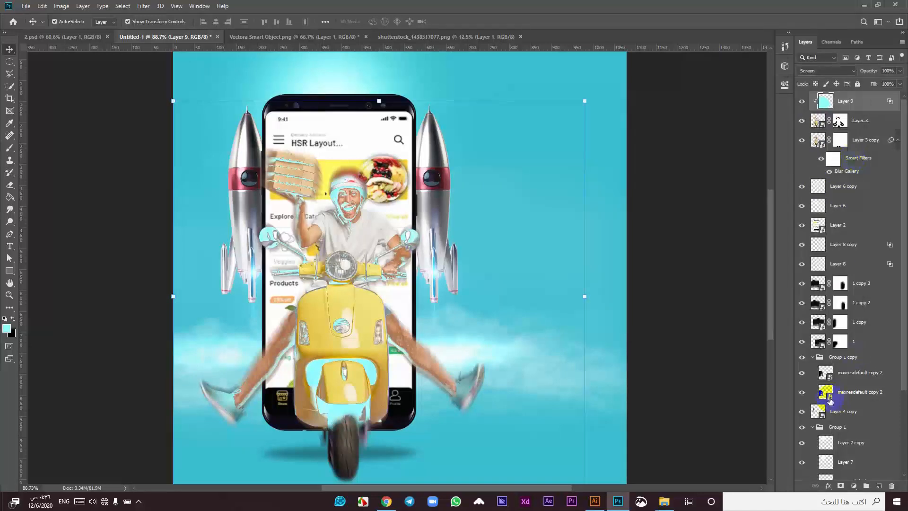
# Step: Add a layer mask to Layer 9 and set up an 89 px brush painting white
pyautogui.click(841, 486)
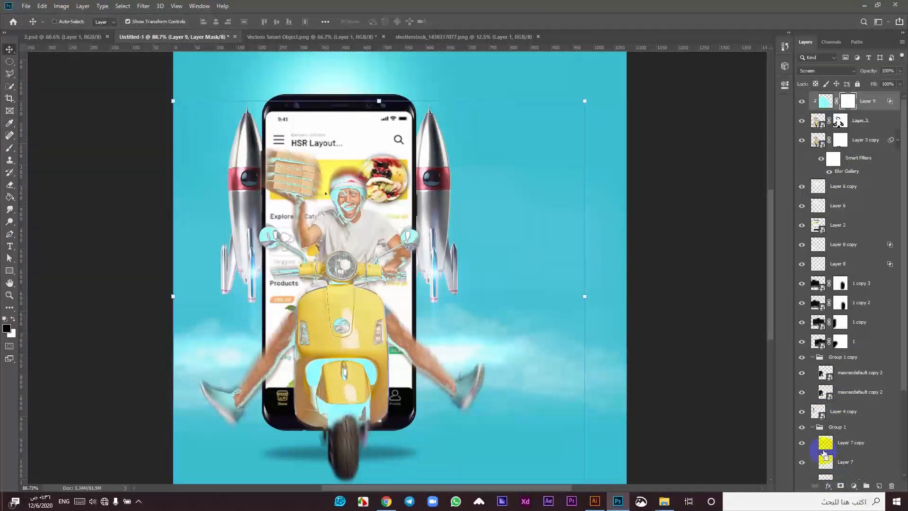
pyautogui.click(10, 151)
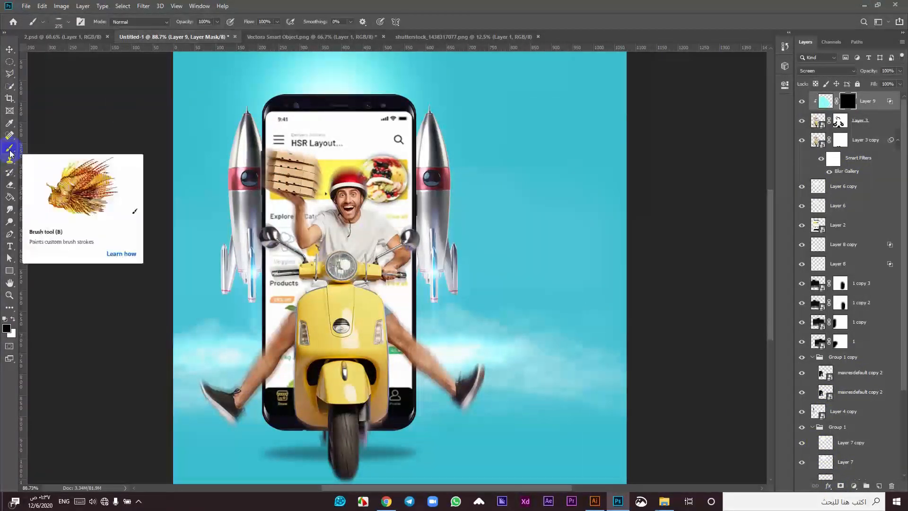
pyautogui.rightClick(483, 227)
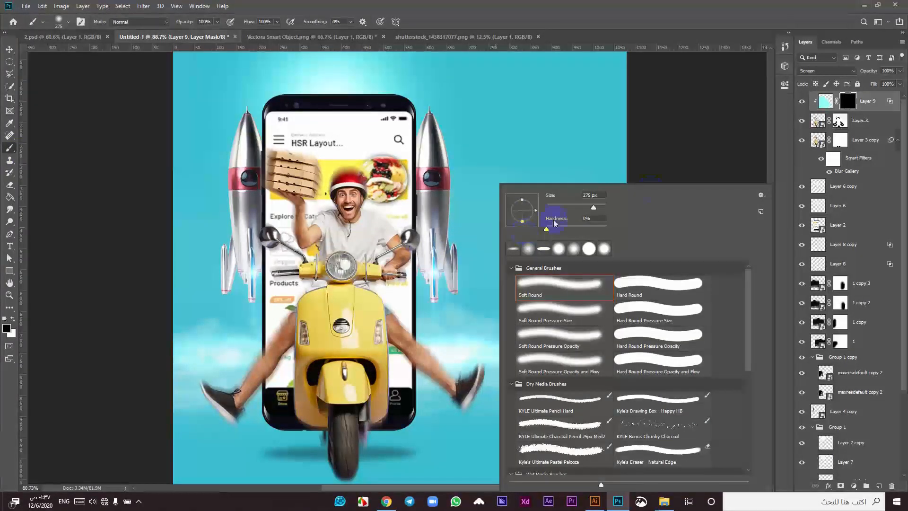
pyautogui.click(574, 206)
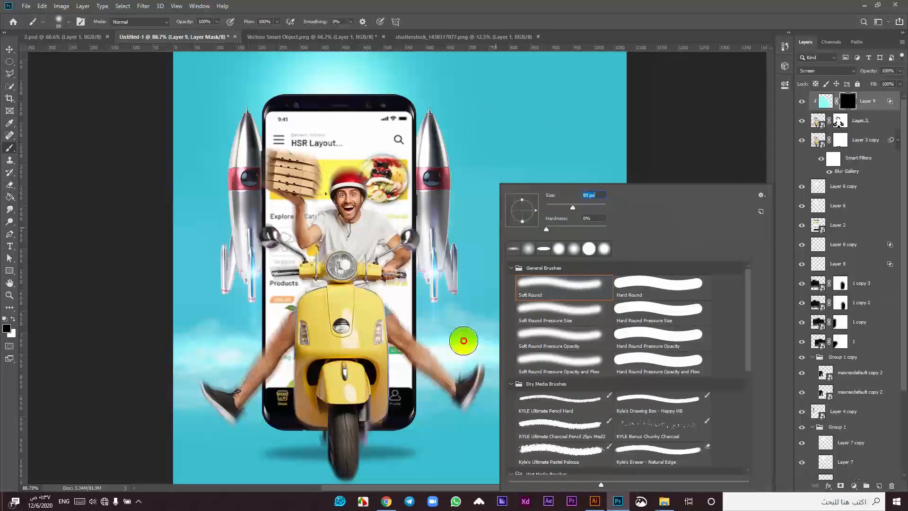
pyautogui.press('Return')
pyautogui.scroll(2, 463, 341)
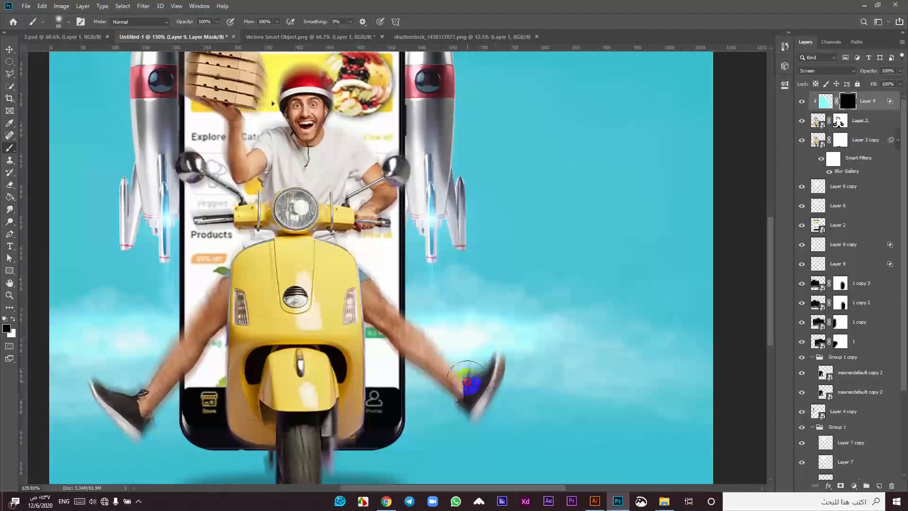
pyautogui.press('x')
# Step: Raise the brush hardness and reveal cyan along both legs and shoes
pyautogui.moveTo(481, 345); pyautogui.dragTo(486, 346)
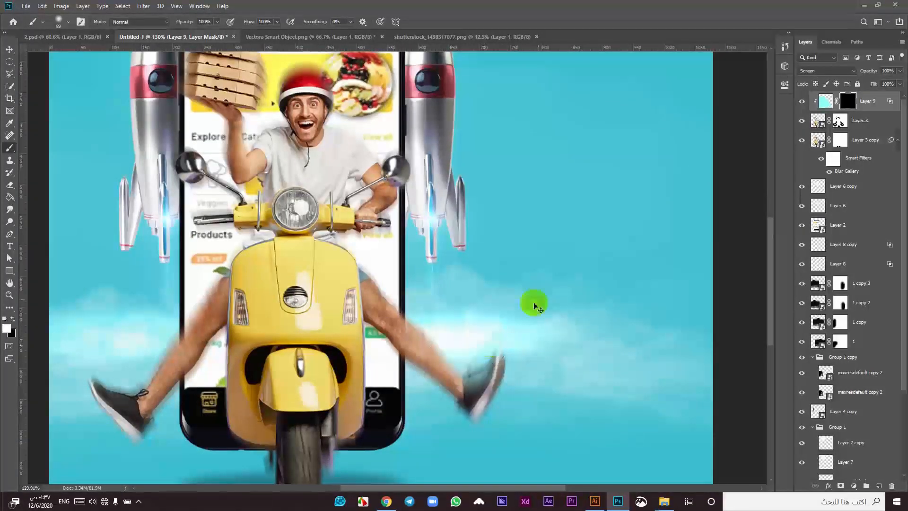
pyautogui.hotkey('ctrl', 'z')
pyautogui.rightClick(551, 288)
pyautogui.click(642, 229)
pyautogui.click(468, 349)
pyautogui.moveTo(423, 300)
pyautogui.mouseDown()
pyautogui.moveTo(458, 336)
pyautogui.moveTo(383, 284)
pyautogui.moveTo(382, 270)
pyautogui.moveTo(483, 343)
pyautogui.moveTo(472, 352)
pyautogui.moveTo(493, 326)
pyautogui.mouseUp()
pyautogui.moveTo(161, 349)
pyautogui.mouseDown()
pyautogui.moveTo(123, 380)
pyautogui.moveTo(105, 359)
pyautogui.moveTo(114, 369)
pyautogui.moveTo(156, 340)
pyautogui.moveTo(220, 253)
pyautogui.mouseUp()
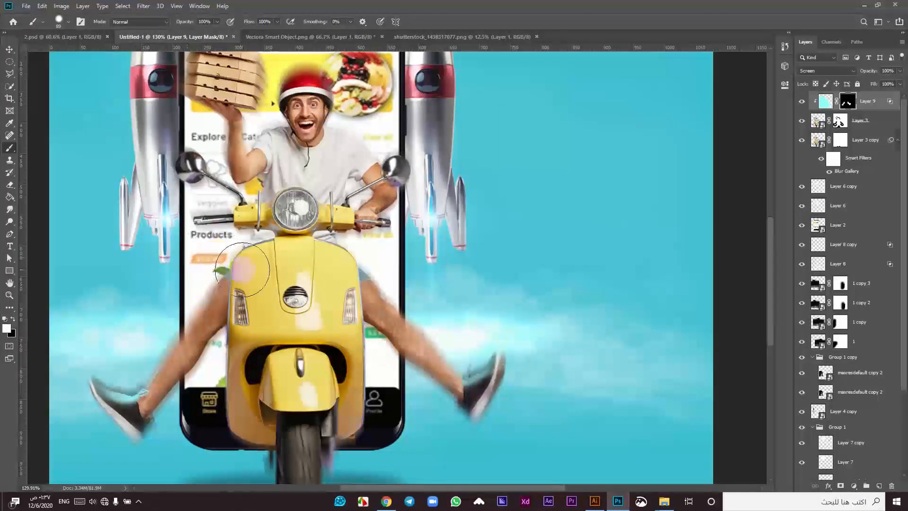
# Step: With a 30 px brush, reveal cyan on the inner leg, helmet, handlebars and pizza boxes
pyautogui.press('[')
pyautogui.press('[')
pyautogui.press('[')
pyautogui.press('[')
pyautogui.press('[')
pyautogui.press('[')
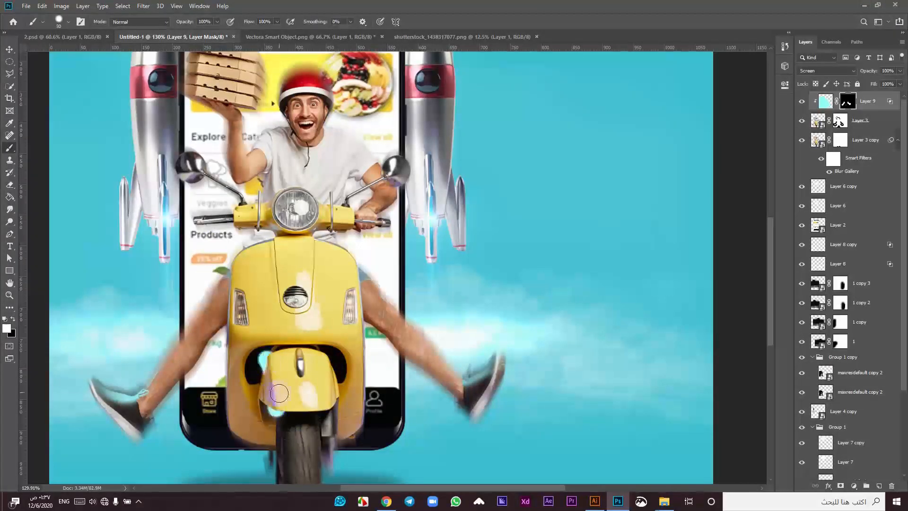
pyautogui.hotkey('ctrl', 'z')
pyautogui.click(275, 437)
pyautogui.moveTo(318, 469)
pyautogui.mouseDown()
pyautogui.moveTo(304, 399)
pyautogui.moveTo(322, 373)
pyautogui.mouseUp()
pyautogui.moveTo(219, 196)
pyautogui.mouseDown()
pyautogui.moveTo(203, 242)
pyautogui.moveTo(205, 268)
pyautogui.mouseUp()
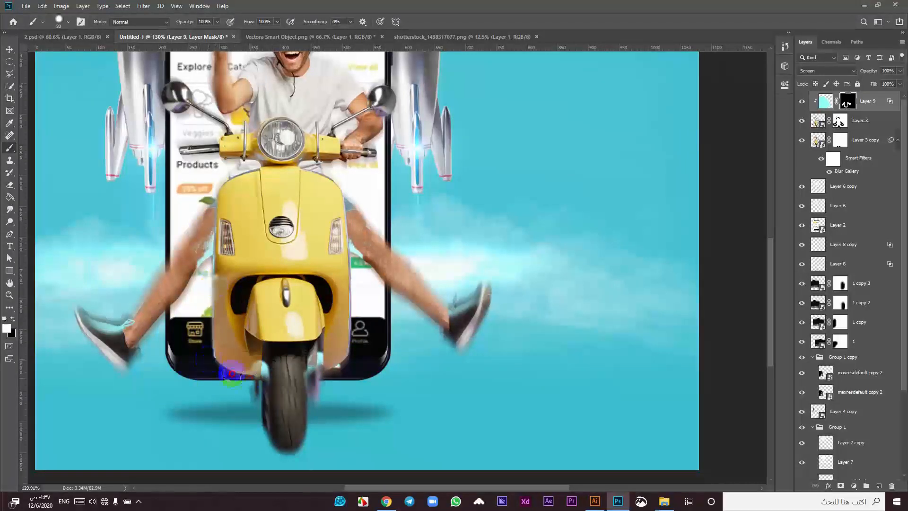
pyautogui.scroll(5, 279, 331)
pyautogui.moveTo(284, 269)
pyautogui.mouseDown()
pyautogui.moveTo(308, 302)
pyautogui.moveTo(315, 329)
pyautogui.moveTo(372, 386)
pyautogui.moveTo(382, 385)
pyautogui.moveTo(380, 413)
pyautogui.moveTo(337, 433)
pyautogui.mouseUp()
pyautogui.moveTo(176, 427)
pyautogui.mouseDown()
pyautogui.moveTo(214, 434)
pyautogui.moveTo(177, 374)
pyautogui.moveTo(181, 309)
pyautogui.mouseUp()
pyautogui.moveTo(196, 258); pyautogui.dragTo(231, 325)
pyautogui.moveTo(233, 366); pyautogui.dragTo(231, 336)
# Step: Reveal cyan over the right shoe, fender openings, front emblem and left indicator lamp
pyautogui.moveTo(283, 323); pyautogui.dragTo(291, 281)
pyautogui.moveTo(285, 253); pyautogui.dragTo(284, 239)
pyautogui.moveTo(298, 372)
pyautogui.mouseDown()
pyautogui.moveTo(304, 277)
pyautogui.moveTo(257, 276)
pyautogui.mouseUp()
pyautogui.moveTo(366, 349)
pyautogui.mouseDown()
pyautogui.moveTo(434, 431)
pyautogui.moveTo(494, 429)
pyautogui.mouseUp()
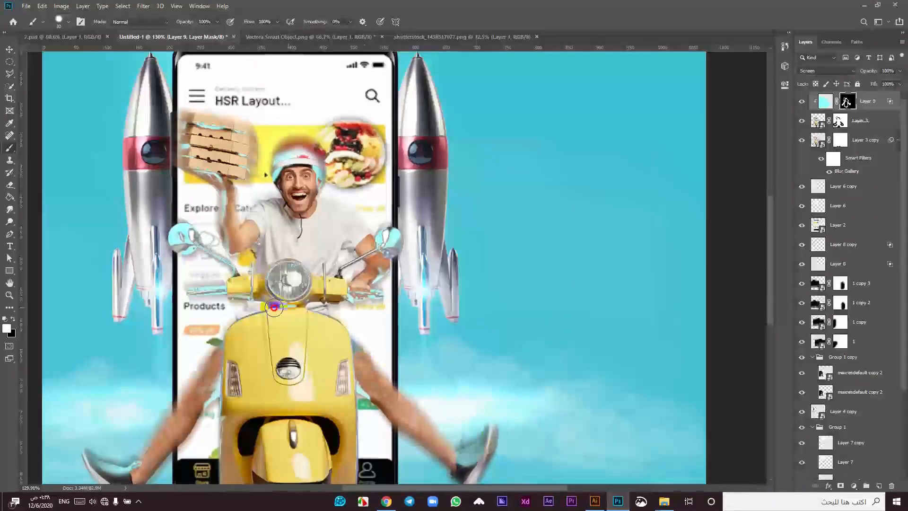
pyautogui.scroll(-2, 295, 279)
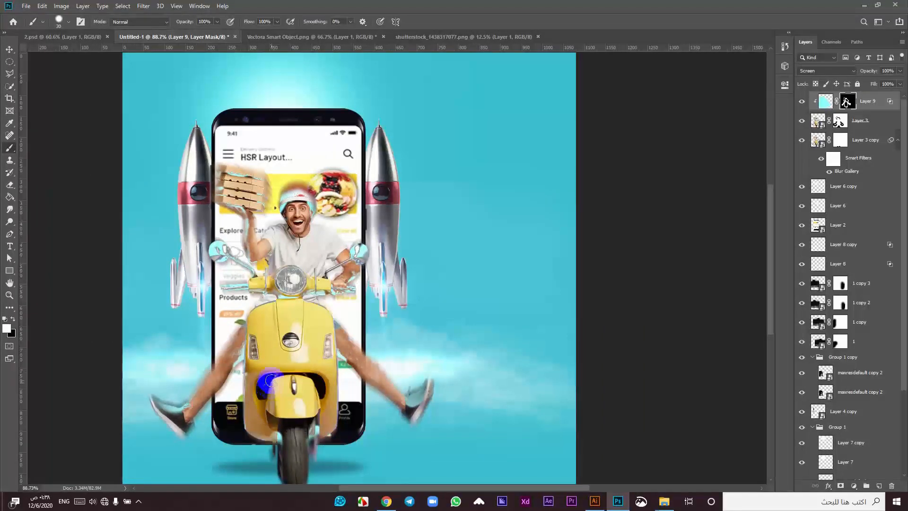
pyautogui.moveTo(305, 373)
pyautogui.mouseDown()
pyautogui.moveTo(268, 411)
pyautogui.moveTo(320, 322)
pyautogui.mouseUp()
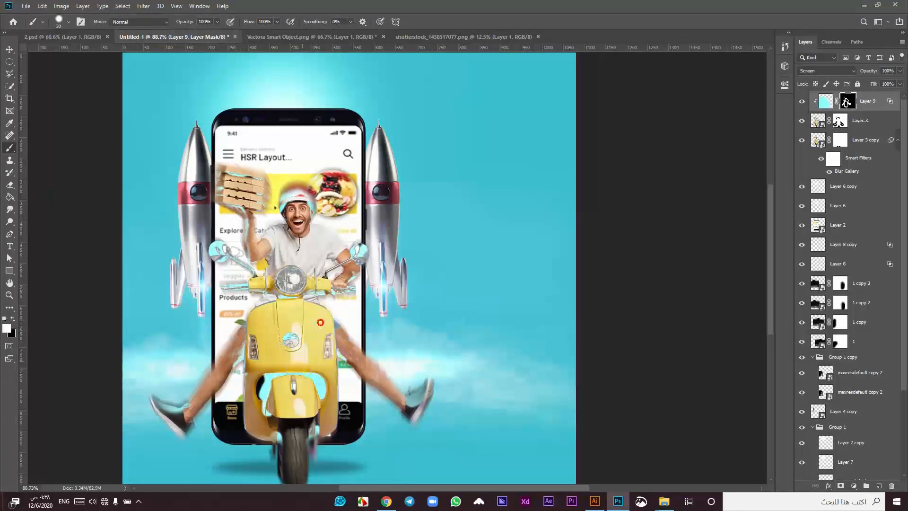
pyautogui.moveTo(245, 375); pyautogui.dragTo(310, 321)
pyautogui.scroll(-2, 297, 469)
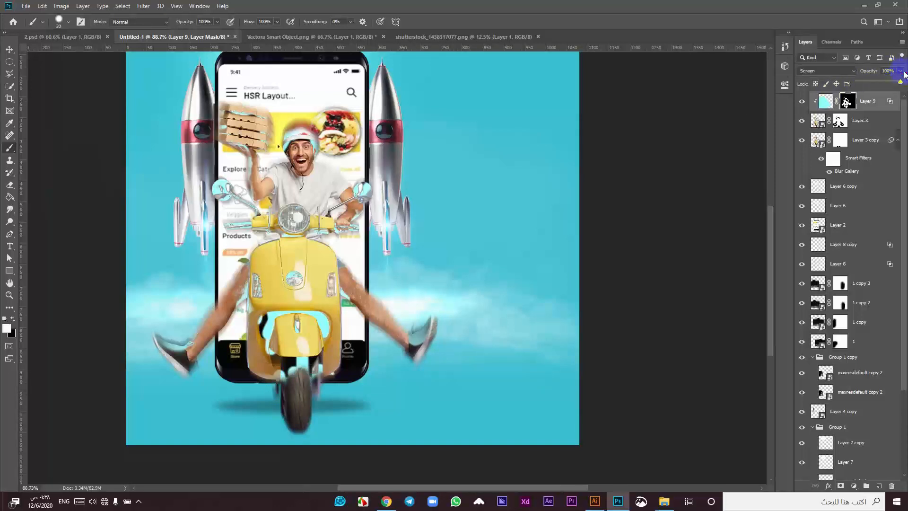
# Step: Lower Layer 9's opacity to 36% and compare the scene with and without the tint
pyautogui.moveTo(882, 84); pyautogui.dragTo(873, 85)
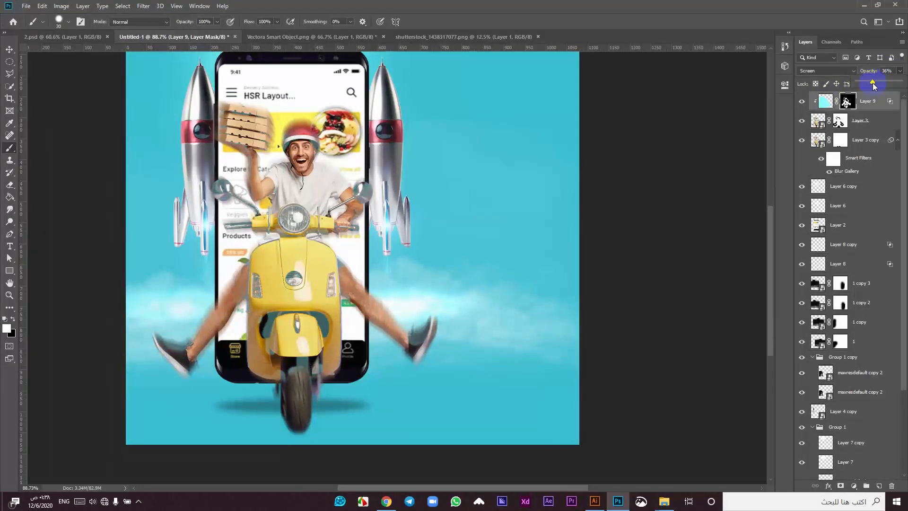
pyautogui.click(10, 50)
pyautogui.scroll(-2, 883, 71)
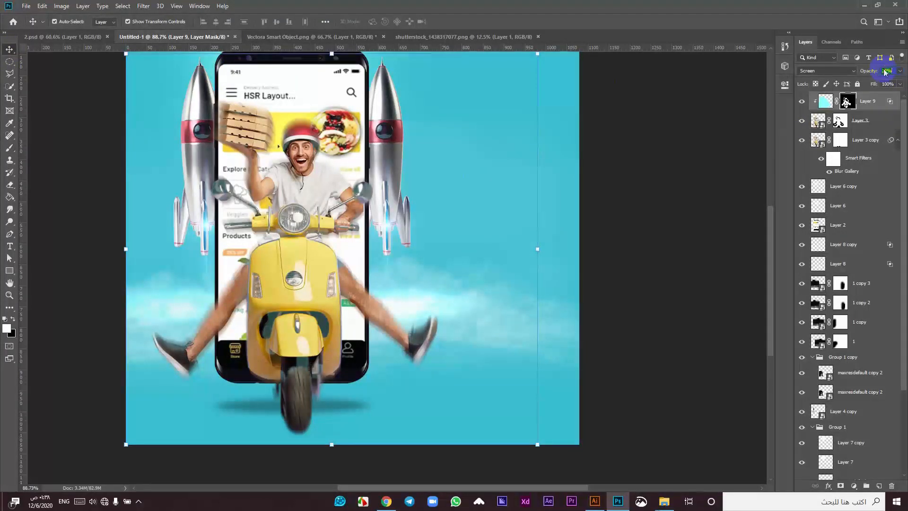
pyautogui.click(802, 101)
pyautogui.click(802, 101)
pyautogui.click(802, 101)
pyautogui.click(803, 100)
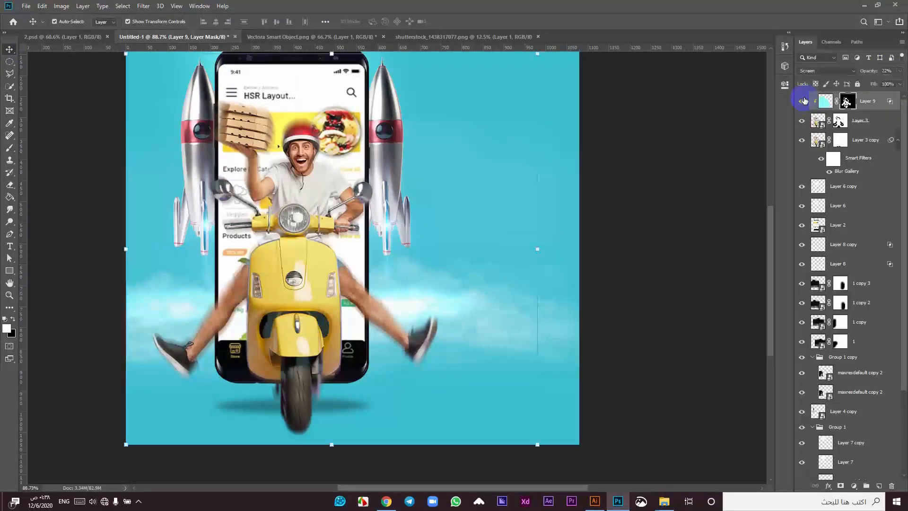
# Step: Apply a Gaussian Blur with a near-zero radius to Layer 9's pixels
pyautogui.click(825, 100)
pyautogui.click(142, 6)
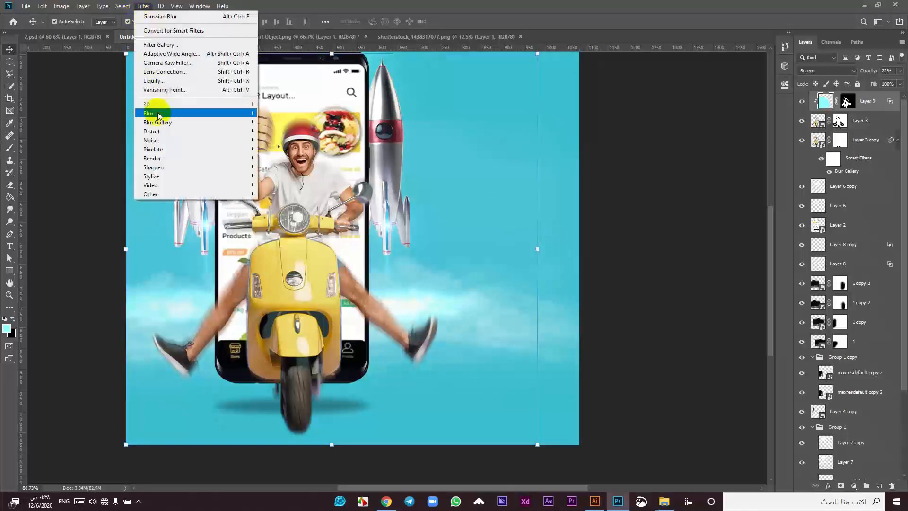
pyautogui.moveTo(152, 111)
pyautogui.click(102, 147)
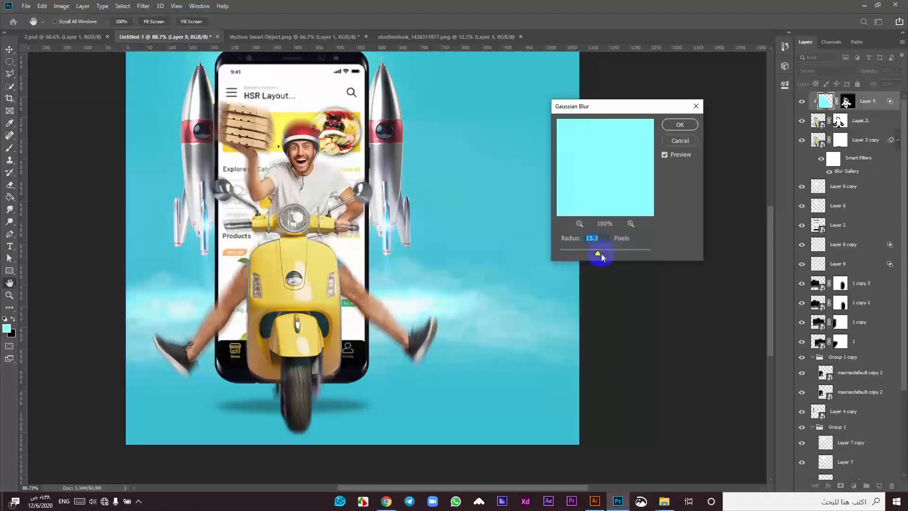
pyautogui.moveTo(602, 256); pyautogui.dragTo(577, 260)
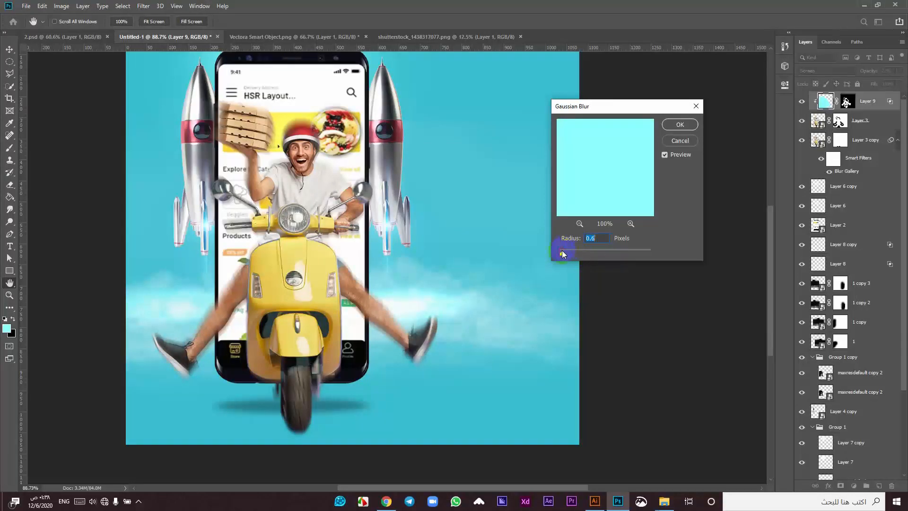
pyautogui.click(680, 124)
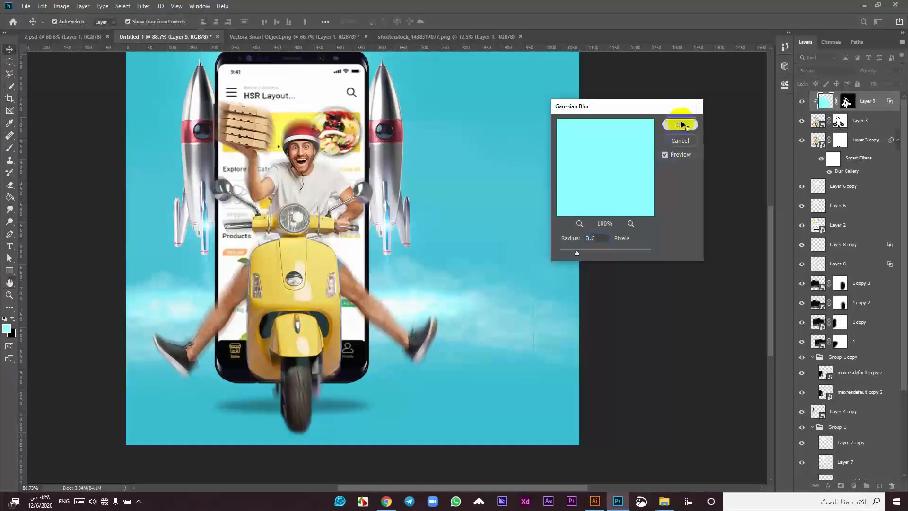
# Step: Toggle the blurred tint on and off to compare, then deselect Layer 9
pyautogui.click(802, 103)
pyautogui.click(802, 102)
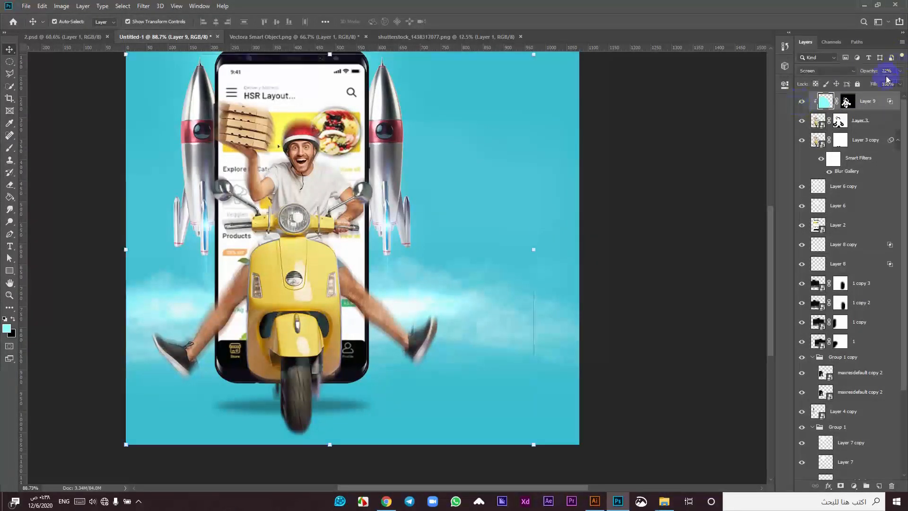
pyautogui.scroll(-9, 887, 72)
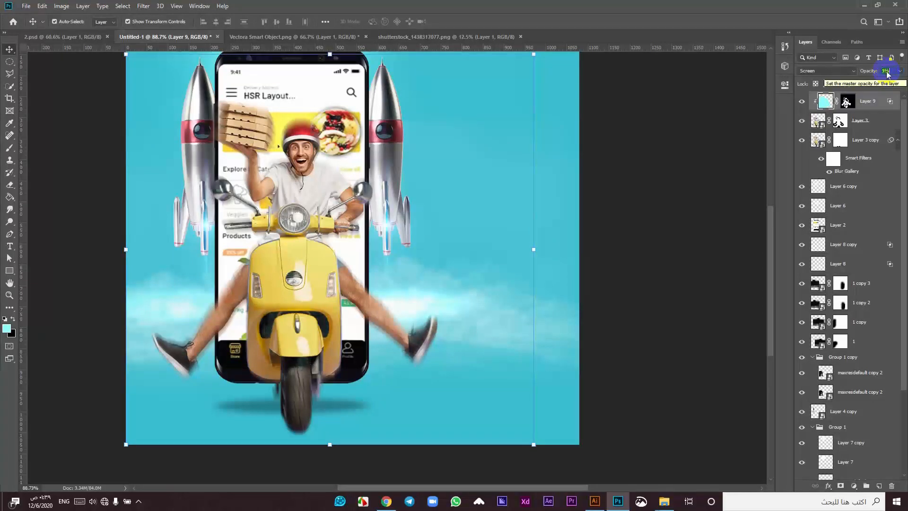
pyautogui.scroll(-4, 887, 72)
pyautogui.click(802, 104)
pyautogui.click(802, 105)
pyautogui.click(802, 104)
pyautogui.click(803, 104)
pyautogui.scroll(12, 887, 72)
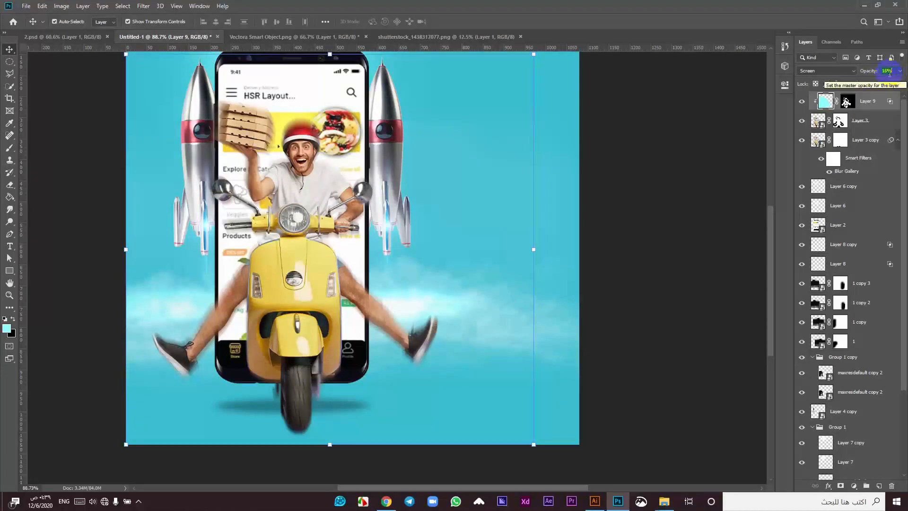
pyautogui.click(802, 103)
pyautogui.click(801, 103)
pyautogui.click(801, 104)
pyautogui.click(802, 104)
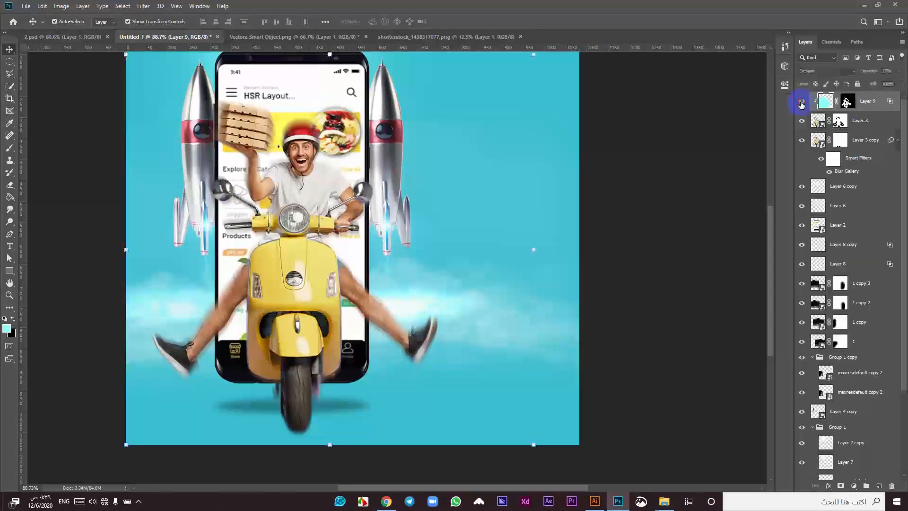
pyautogui.scroll(-4, 277, 245)
pyautogui.scroll(1, 480, 284)
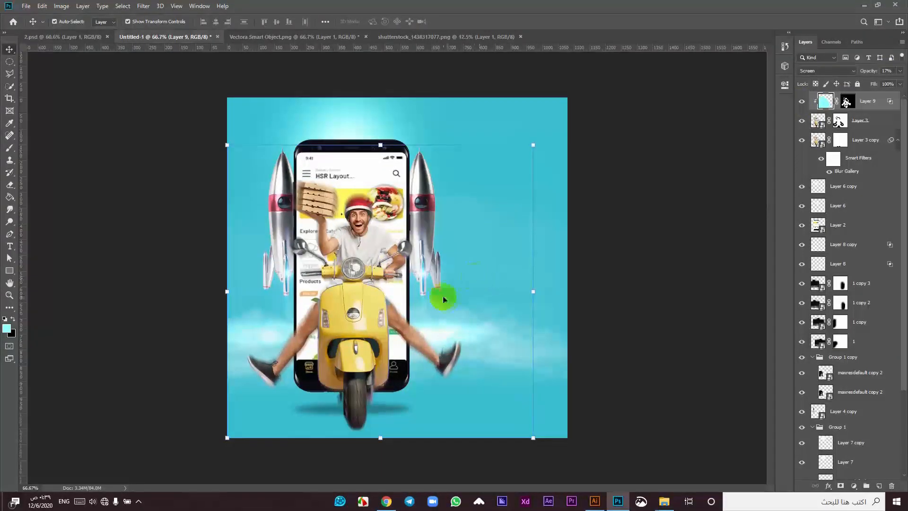
pyautogui.scroll(1, 435, 309)
pyautogui.click(591, 194)
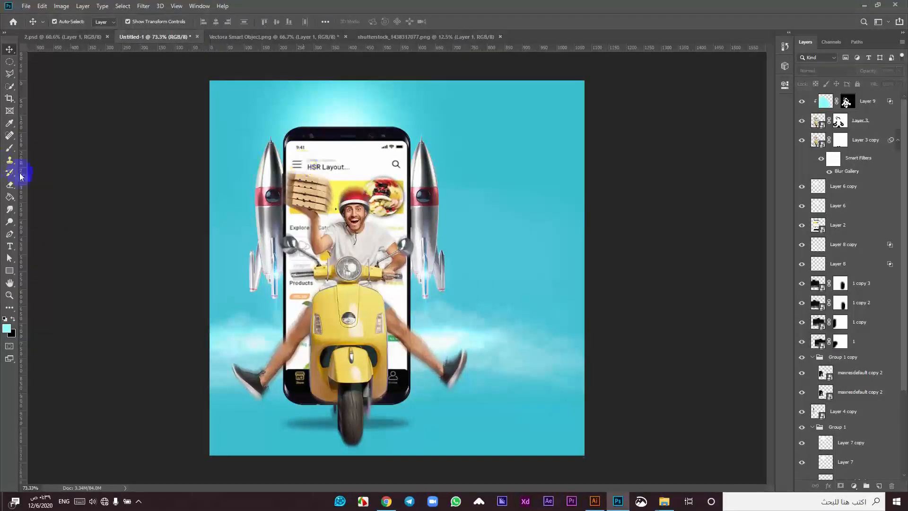
# Step: Place a text layer right of the phone and type أسرع من in Arabic
pyautogui.click(10, 246)
pyautogui.click(548, 267)
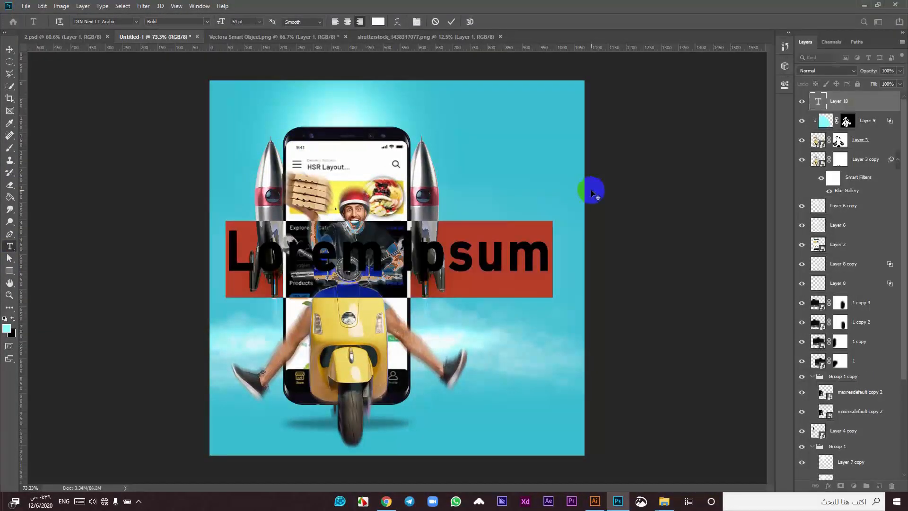
pyautogui.write('Hsa')
pyautogui.hotkey('alt', 'shift')
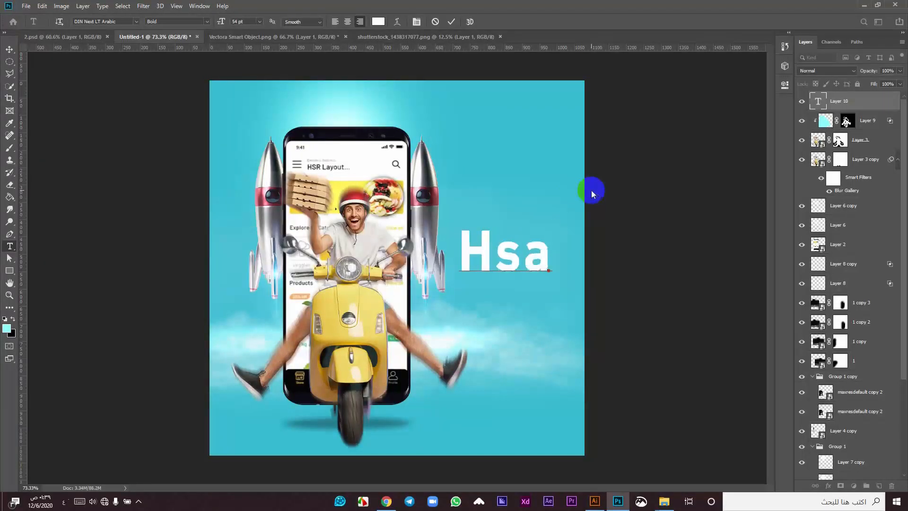
pyautogui.write('أسرع من الصارو')
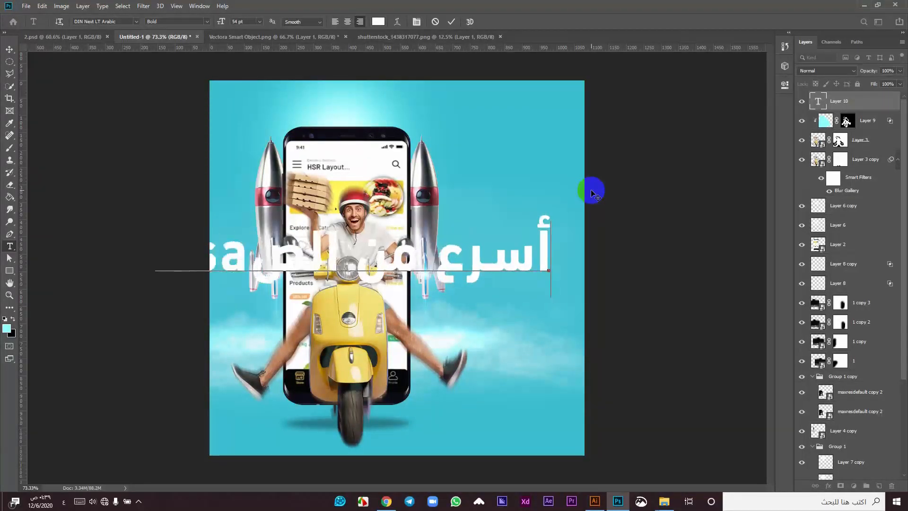
pyautogui.press('BackSpace')
pyautogui.press('BackSpace')
pyautogui.press('BackSpace')
pyautogui.press('BackSpace')
pyautogui.press('BackSpace')
pyautogui.press('BackSpace')
pyautogui.press('BackSpace')
pyautogui.press('BackSpace')
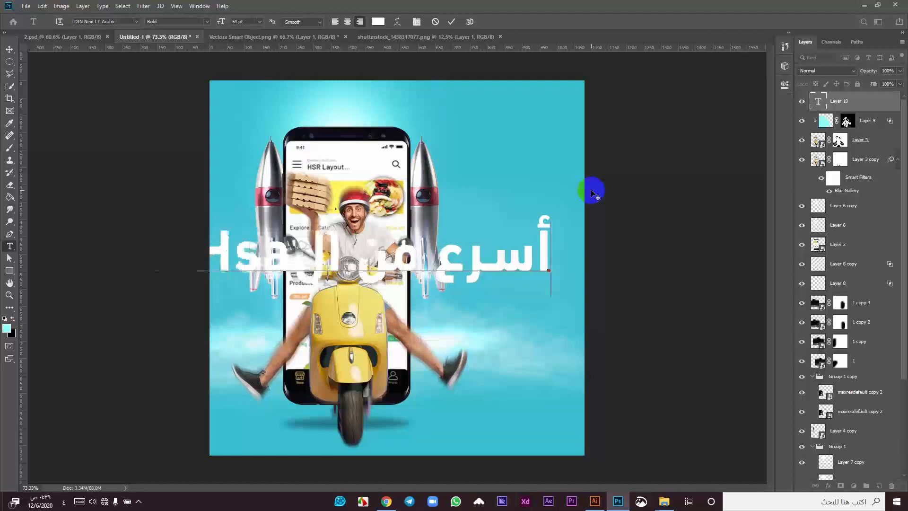
pyautogui.write('ن')
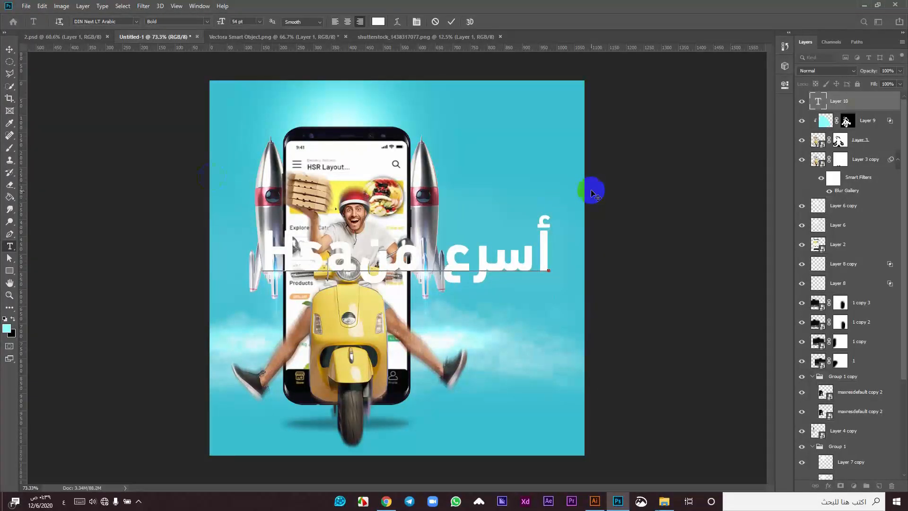
# Step: Delete the stray Latin letters 'Hsa' and start a second headline line
pyautogui.doubleClick(322, 256)
pyautogui.press('BackSpace')
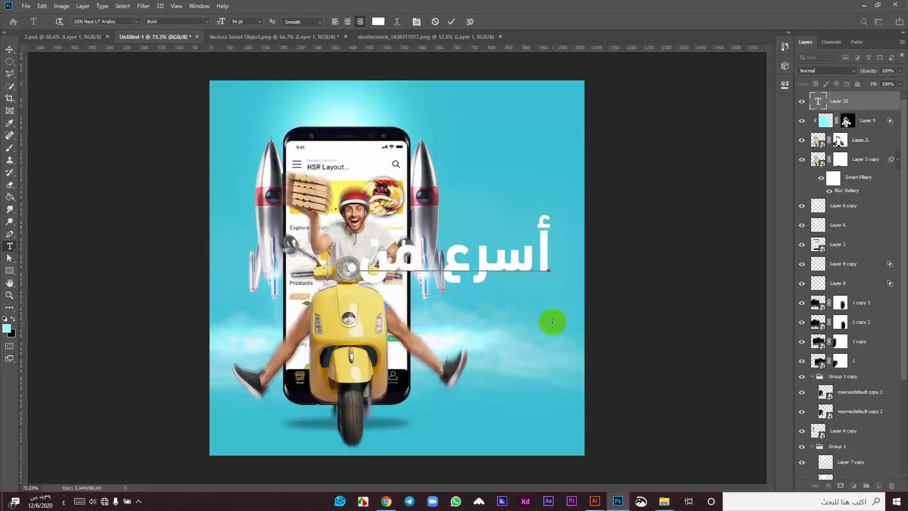
pyautogui.press('Return')
pyautogui.press('BackSpace')
pyautogui.press('Return')
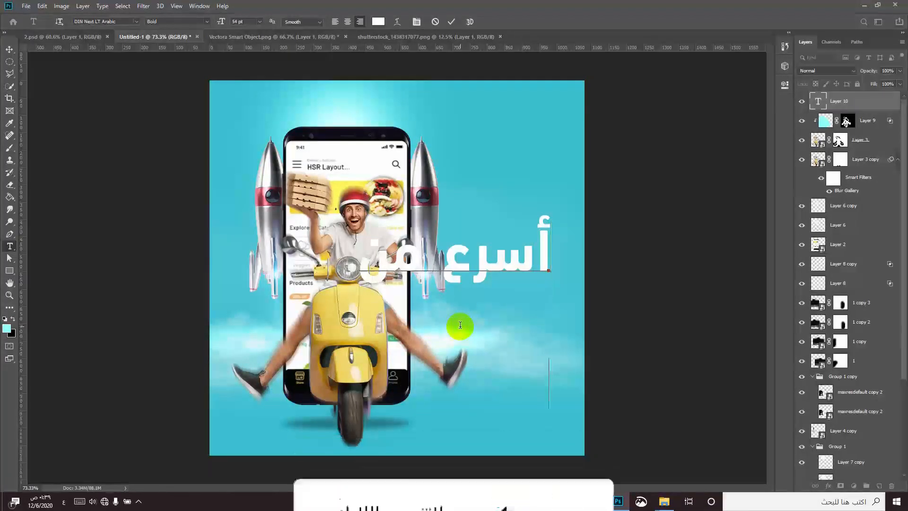
# Step: Drop the unfinished second line and commit the أسرع من headline
pyautogui.write('ال')
pyautogui.press('BackSpace')
pyautogui.press('BackSpace')
pyautogui.press('BackSpace')
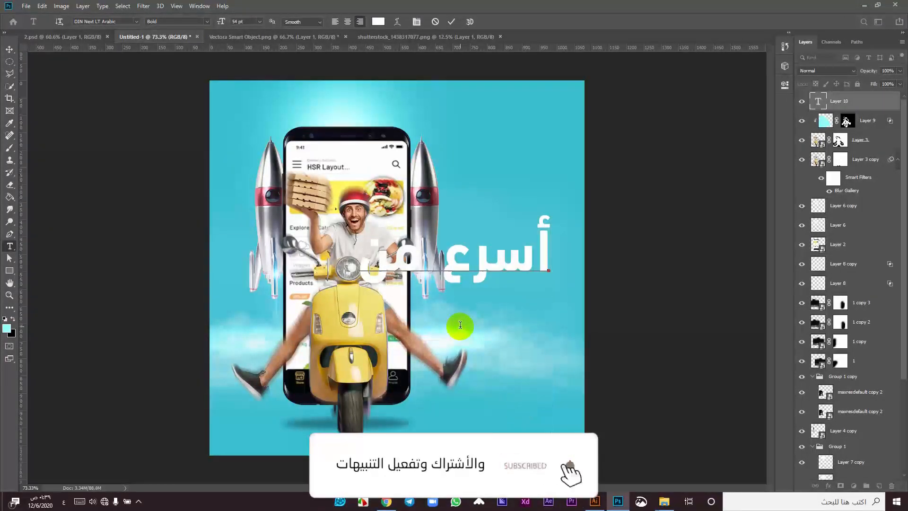
pyautogui.click(452, 21)
# Step: Select Layer 9 through Layer 5 together and nudge the artwork slightly
pyautogui.press('v')
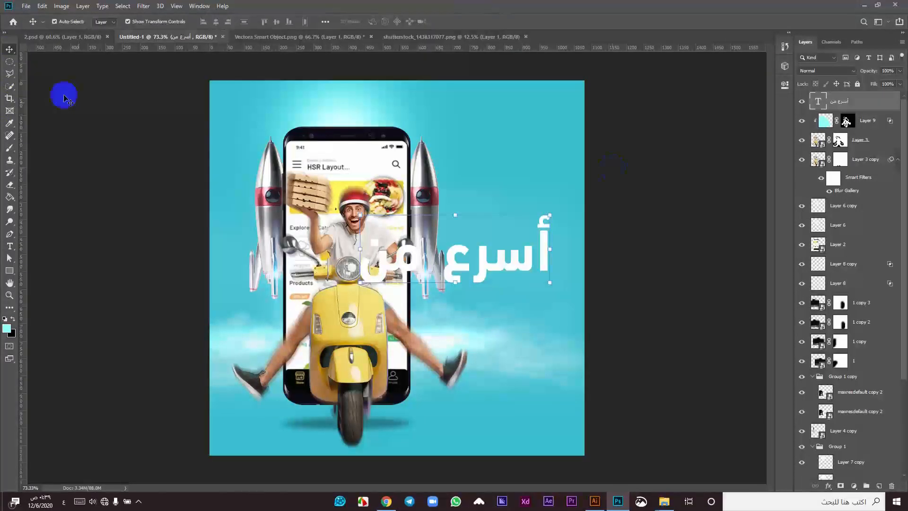
pyautogui.click(842, 124)
pyautogui.scroll(-5, 842, 284)
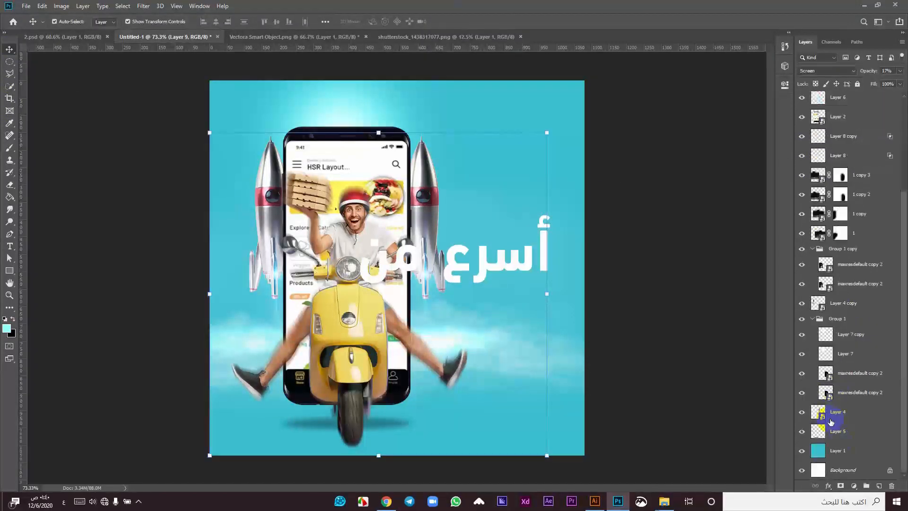
pyautogui.keyDown('shift'); pyautogui.click(857, 435); pyautogui.keyUp('shift')
pyautogui.press('Left')
pyautogui.press('Left')
pyautogui.press('Left')
pyautogui.press('Left')
pyautogui.press('Left')
pyautogui.press('Left')
pyautogui.press('Left')
pyautogui.press('Left')
pyautogui.press('Left')
pyautogui.press('Left')
pyautogui.press('Left')
pyautogui.press('Left')
pyautogui.press('Left')
pyautogui.press('Left')
pyautogui.press('Left')
pyautogui.press('Left')
pyautogui.press('Left')
pyautogui.press('Left')
pyautogui.press('Left')
pyautogui.press('Left')
pyautogui.press('Left')
pyautogui.press('Left')
pyautogui.press('Left')
pyautogui.press('Left')
pyautogui.press('Left')
pyautogui.press('Left')
pyautogui.press('Left')
pyautogui.press('Left')
pyautogui.press('Left')
pyautogui.press('Left')
pyautogui.press('Left')
pyautogui.press('Left')
pyautogui.press('Left')
pyautogui.press('Left')
pyautogui.press('Left')
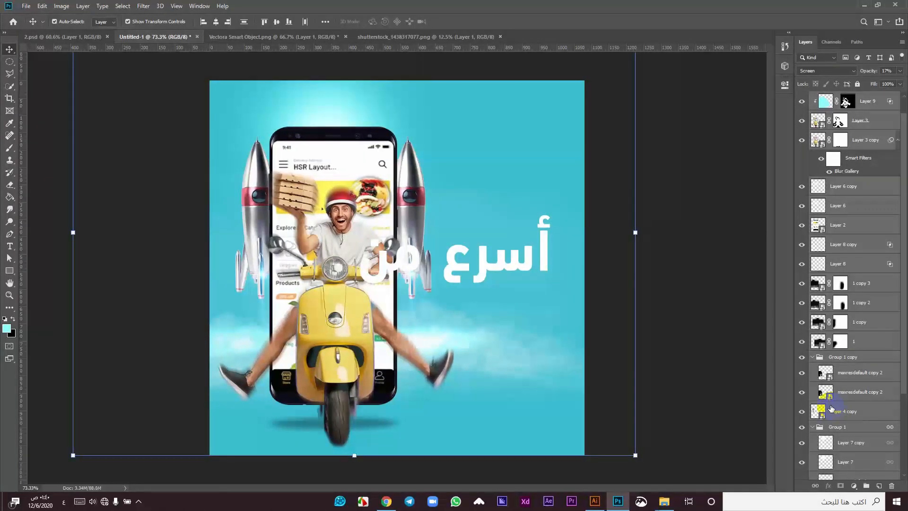
pyautogui.press('Right')
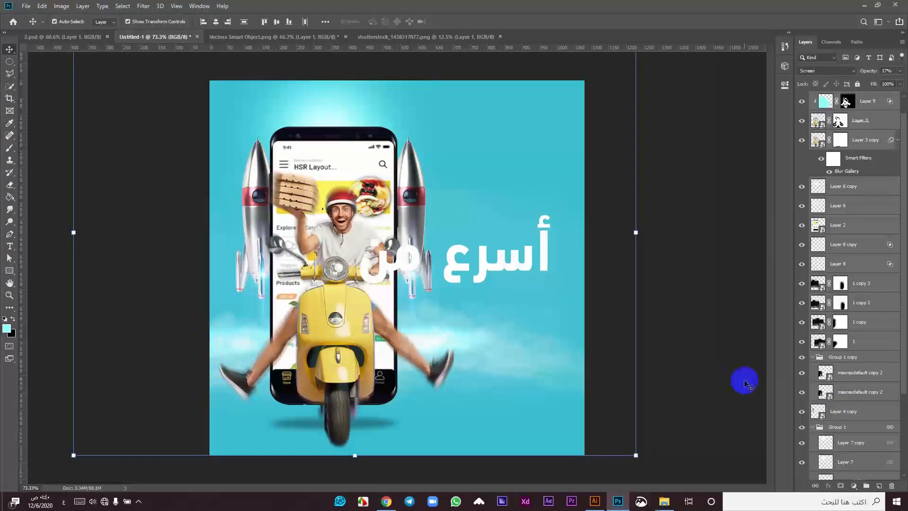
# Step: Scale the phone, rider and rockets down to about 92% and shift them left
pyautogui.click(635, 457)
pyautogui.click(490, 153)
pyautogui.moveTo(637, 453); pyautogui.dragTo(614, 438)
pyautogui.moveTo(346, 373); pyautogui.dragTo(342, 376)
pyautogui.click(453, 21)
pyautogui.scroll(3, 526, 266)
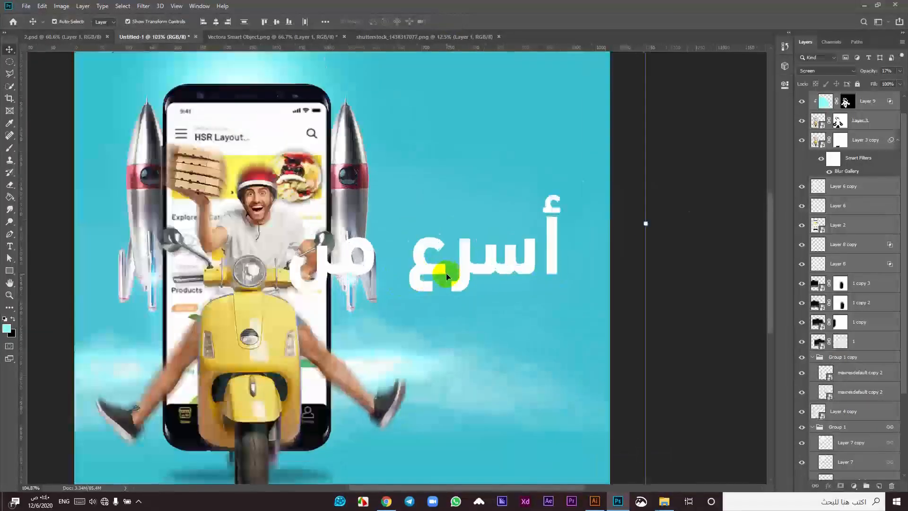
pyautogui.scroll(3, 445, 277)
pyautogui.moveTo(399, 277); pyautogui.dragTo(462, 237)
# Step: Move the أسرع من headline up and left and set its weight to Regular
pyautogui.doubleClick(463, 237)
pyautogui.click(231, 18)
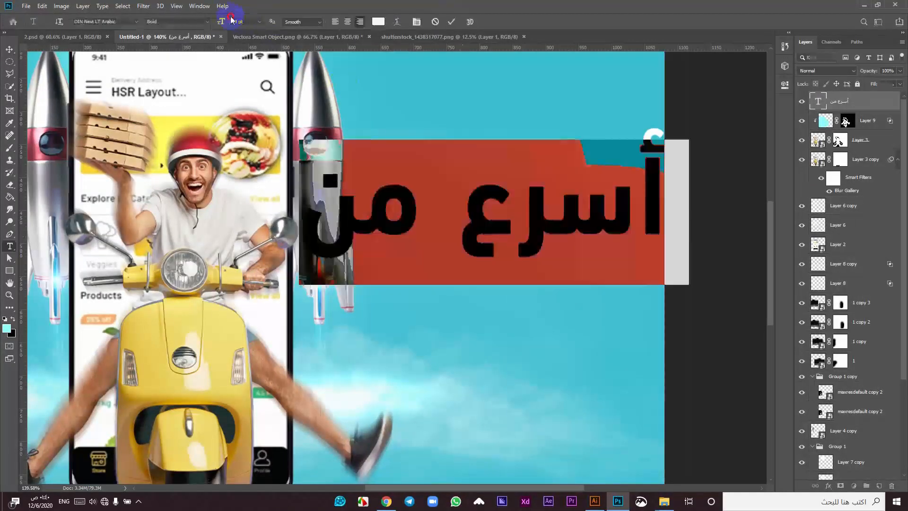
pyautogui.scroll(-20, 241, 22)
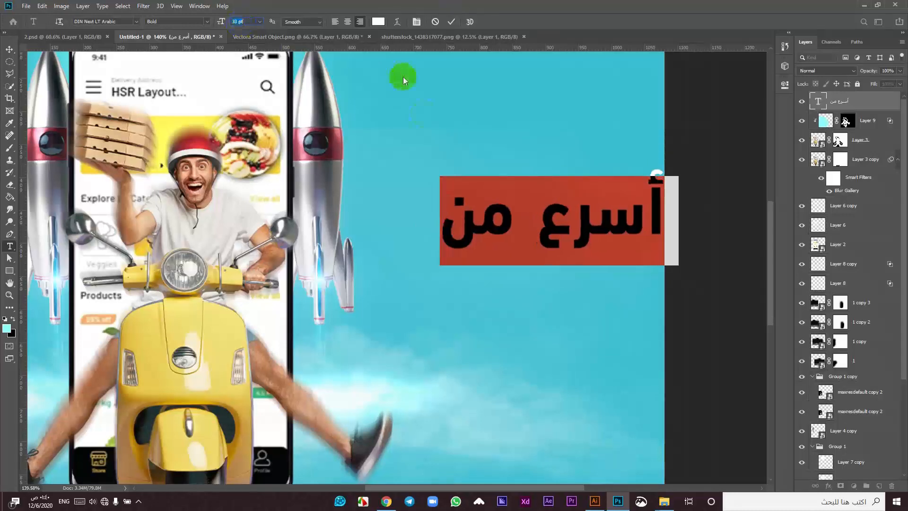
pyautogui.moveTo(487, 222); pyautogui.dragTo(455, 209)
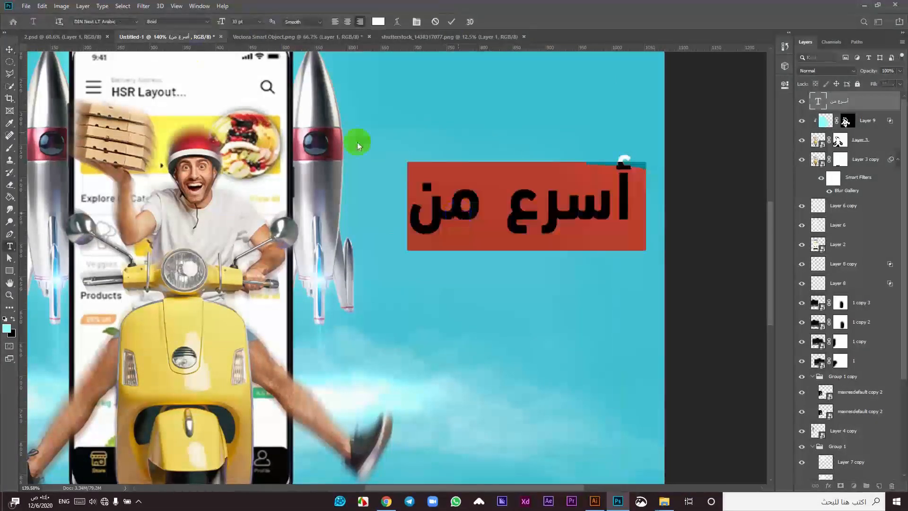
pyautogui.click(204, 21)
pyautogui.click(193, 37)
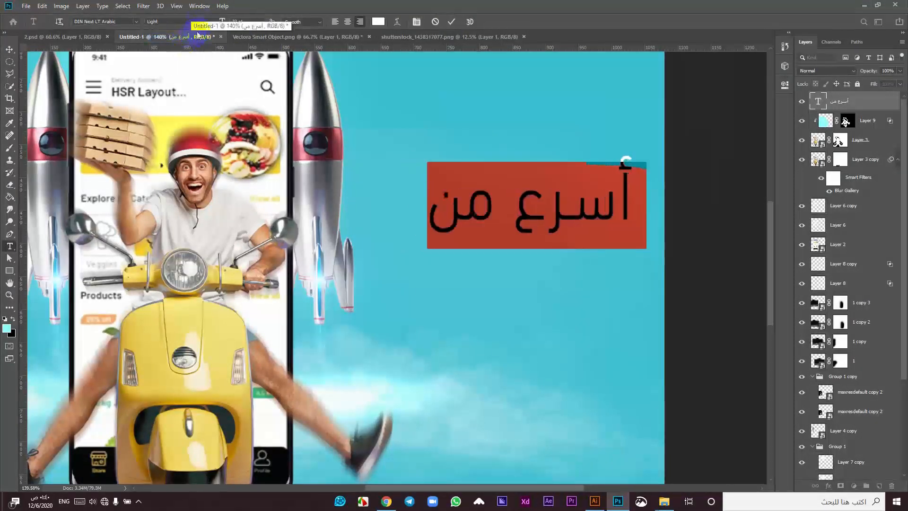
pyautogui.click(206, 21)
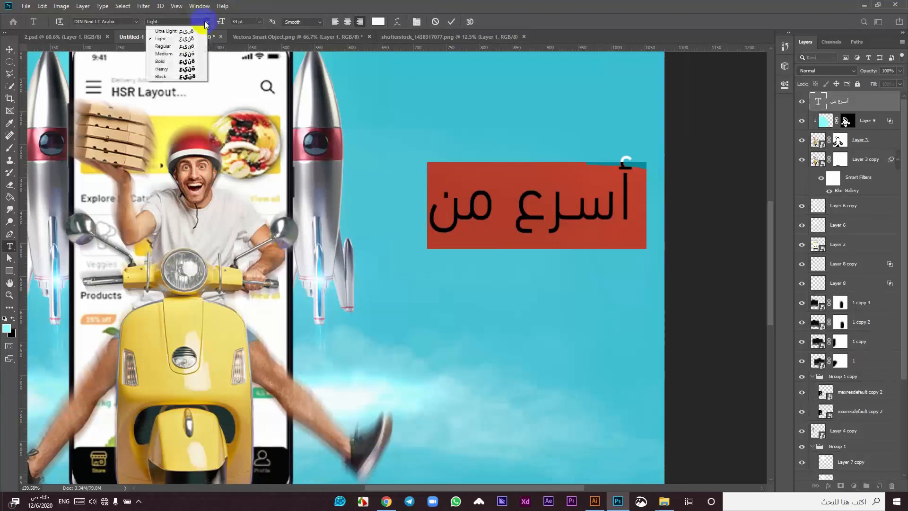
pyautogui.click(199, 46)
# Step: Stretch أسرع with a long kashida (ــــ) and commit the first line
pyautogui.click(565, 207)
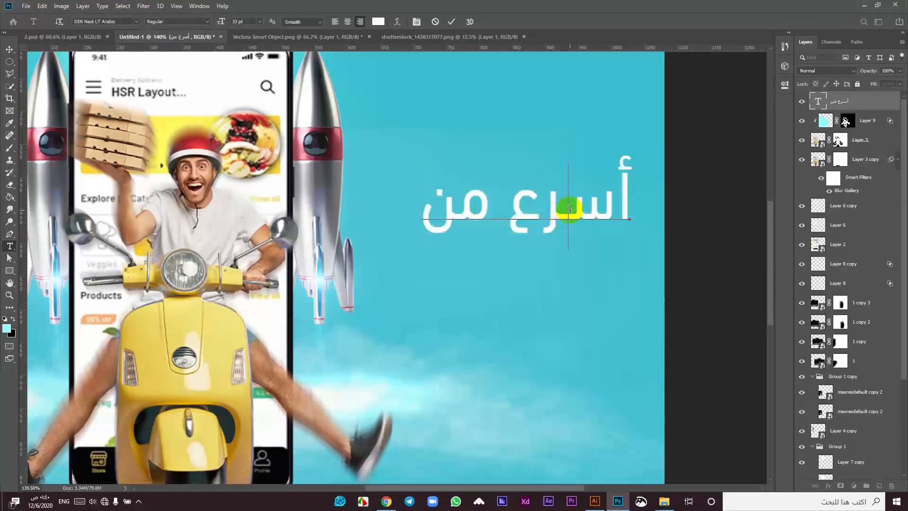
pyautogui.write('l')
pyautogui.press('BackSpace')
pyautogui.write('ــــ')
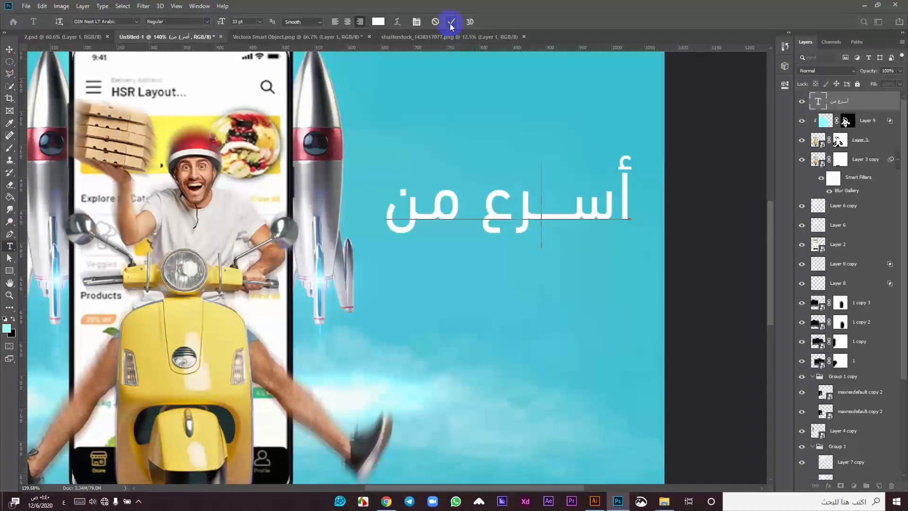
pyautogui.click(451, 22)
pyautogui.press('v')
pyautogui.click(548, 310)
# Step: Add a new text line الصاروخ below the headline in DIN Next LT Arabic Black
pyautogui.press('t')
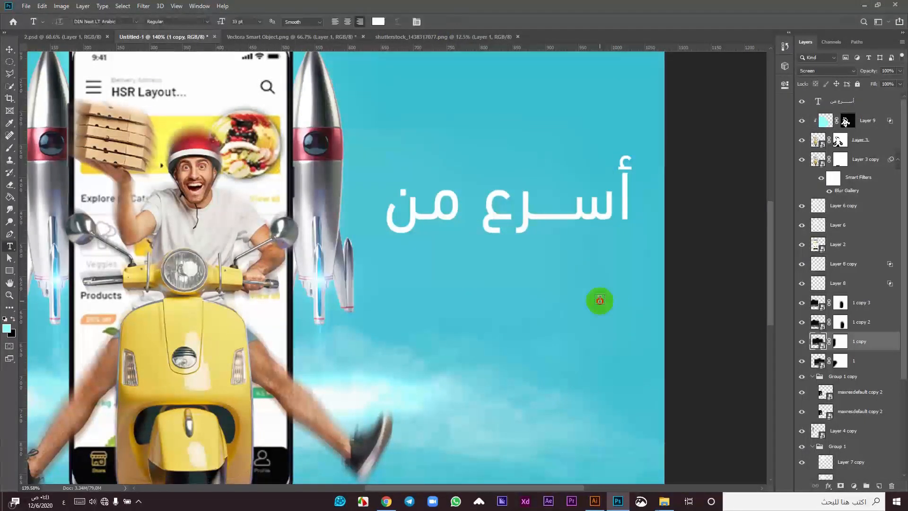
pyautogui.click(599, 300)
pyautogui.write('الصاروخ')
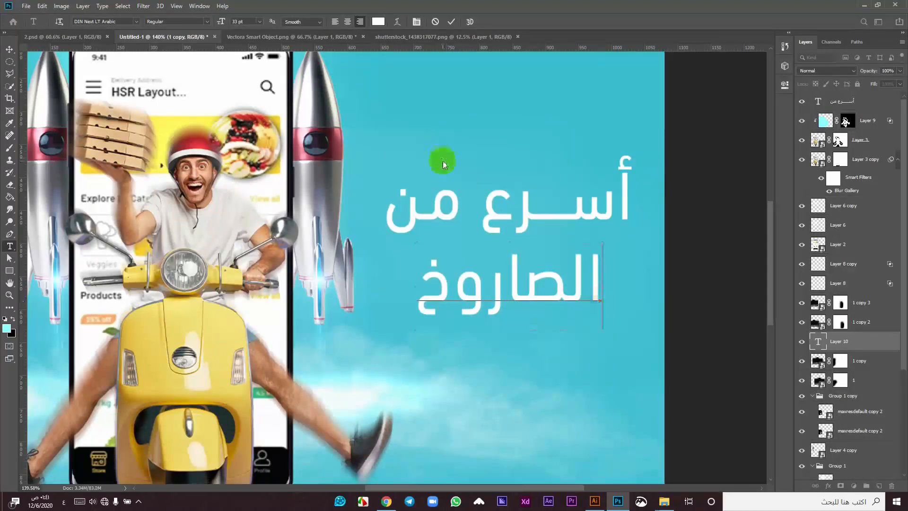
pyautogui.hotkey('ctrl', 'a')
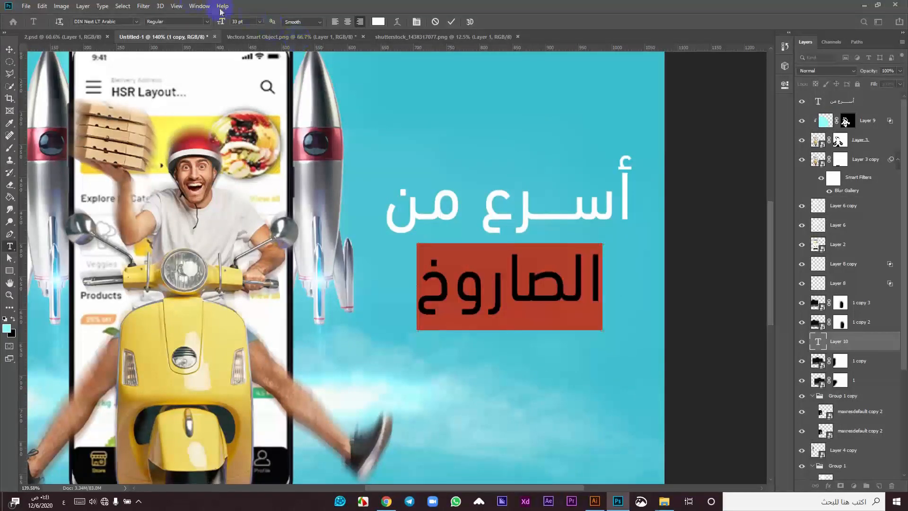
pyautogui.click(195, 21)
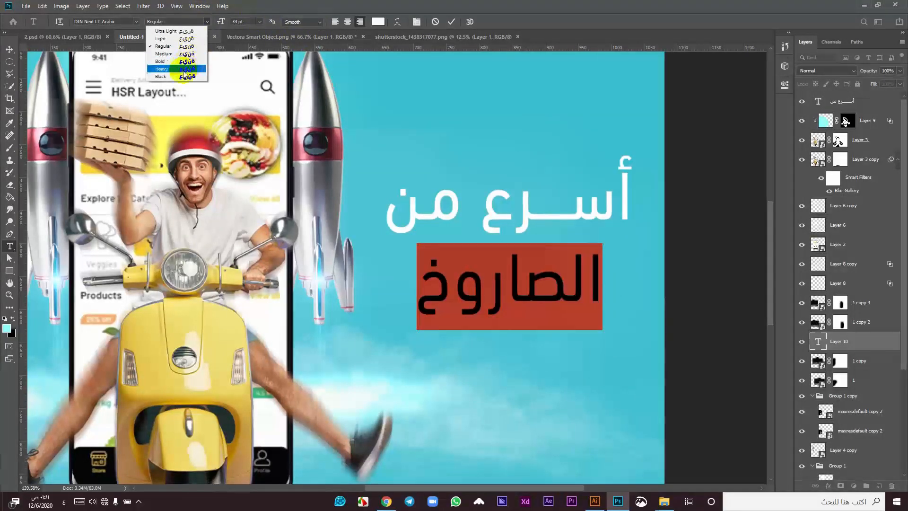
pyautogui.click(196, 46)
pyautogui.click(195, 21)
pyautogui.click(178, 77)
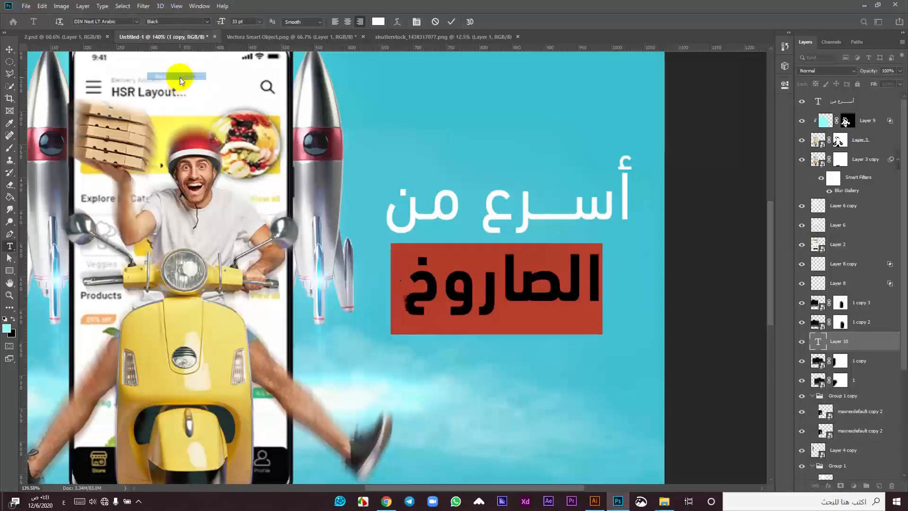
pyautogui.click(452, 22)
# Step: Enlarge الصاروخ and position it right and down beneath the first line
pyautogui.press('v')
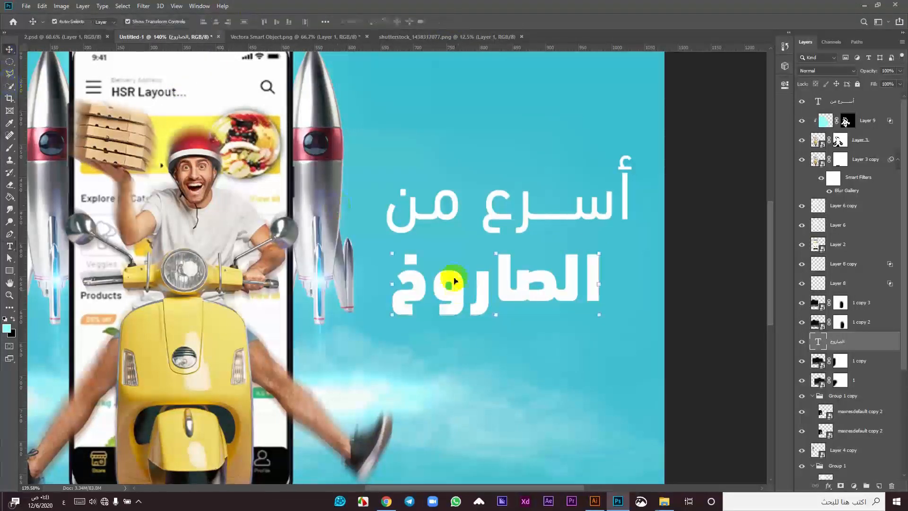
pyautogui.moveTo(455, 283); pyautogui.dragTo(469, 295)
pyautogui.doubleClick(469, 295)
pyautogui.click(240, 21)
pyautogui.scroll(12, 239, 21)
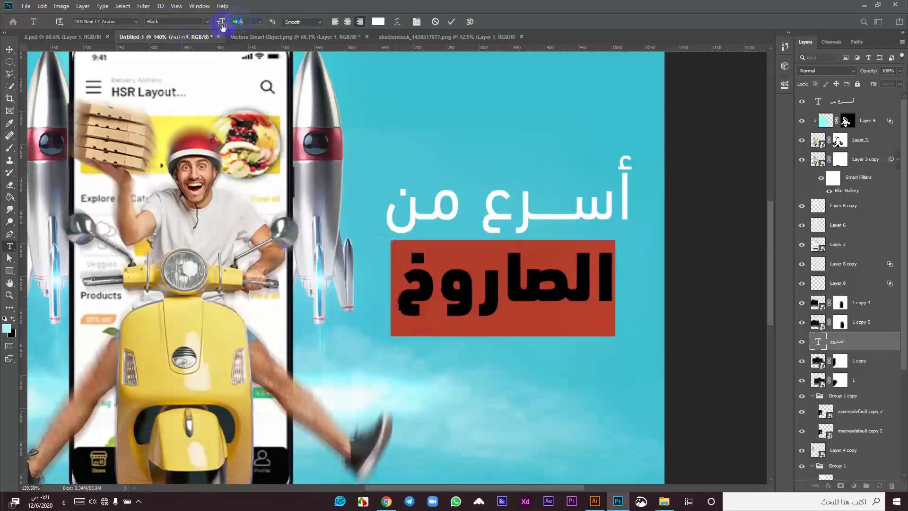
pyautogui.click(9, 51)
pyautogui.moveTo(462, 293); pyautogui.dragTo(487, 303)
# Step: Adjust the kashida in the first headline line slightly, commit, and select Layer 9
pyautogui.doubleClick(548, 218)
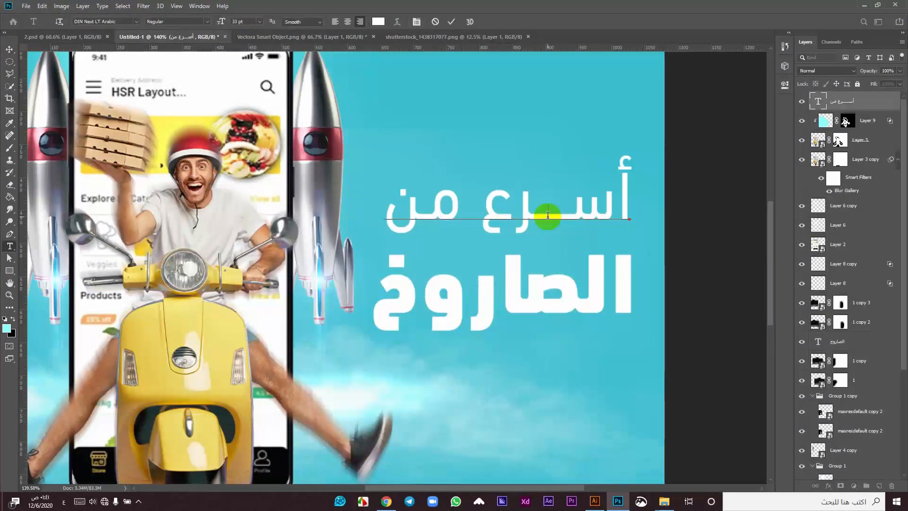
pyautogui.write('ــــ')
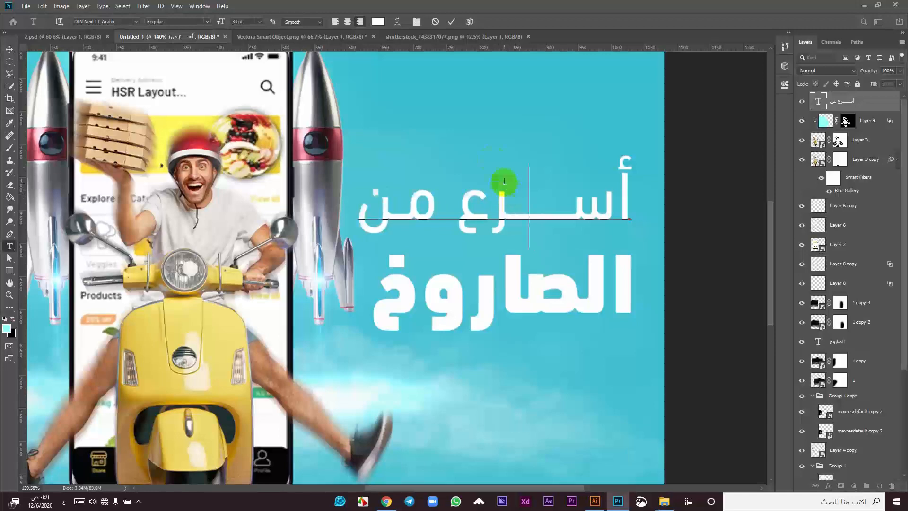
pyautogui.press('BackSpace')
pyautogui.click(451, 21)
pyautogui.press('v')
pyautogui.scroll(-4, 314, 200)
pyautogui.click(222, 256)
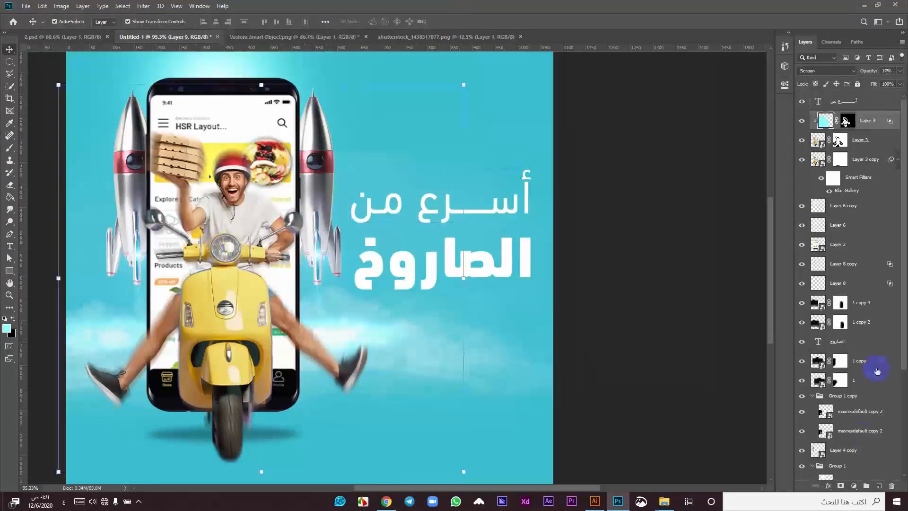
# Step: Select all layers down to Background and shift the whole composition slightly left
pyautogui.scroll(-3, 877, 372)
pyautogui.keyDown('shift'); pyautogui.click(835, 470); pyautogui.keyUp('shift')
pyautogui.scroll(-1, 349, 381)
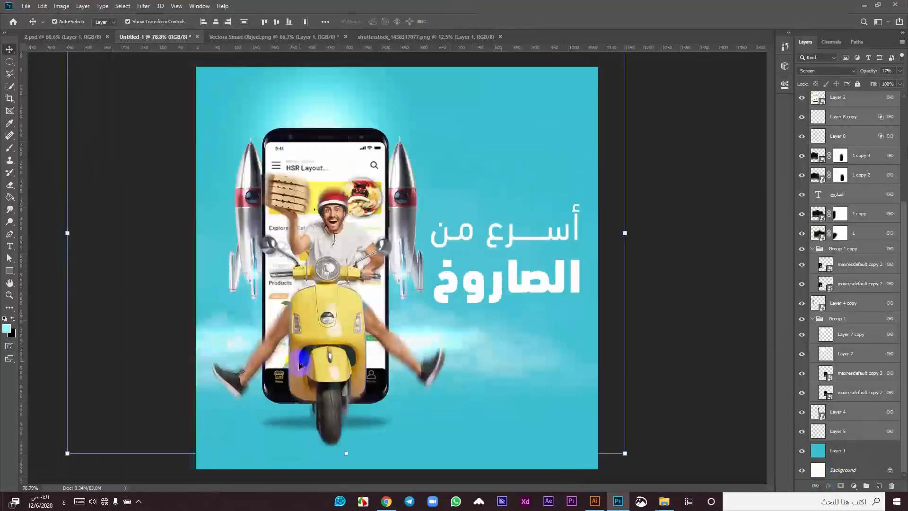
pyautogui.moveTo(326, 341); pyautogui.dragTo(315, 341)
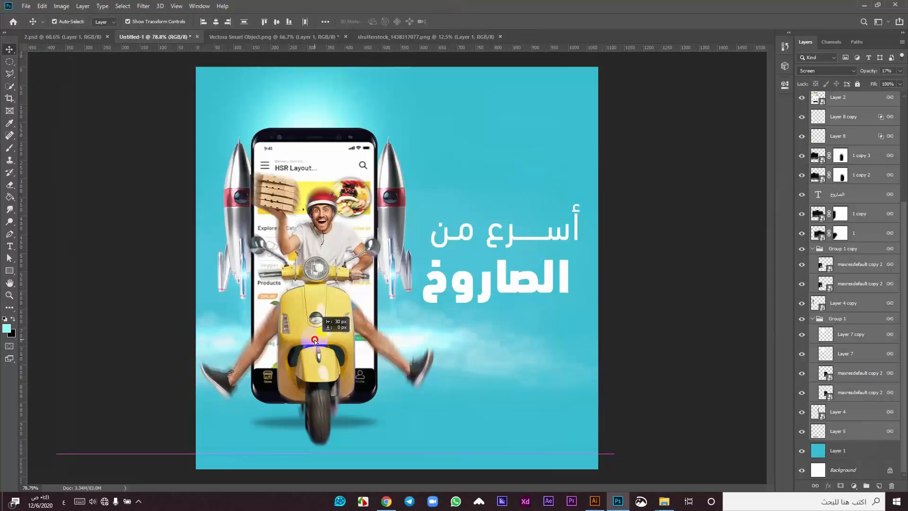
# Step: Centre-align the two headline lines together and nudge them slightly right
pyautogui.click(574, 290)
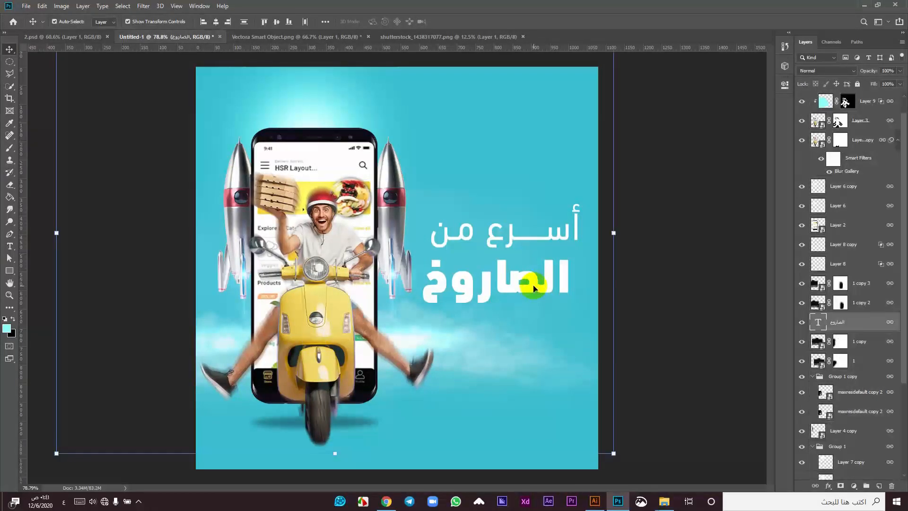
pyautogui.scroll(5, 526, 274)
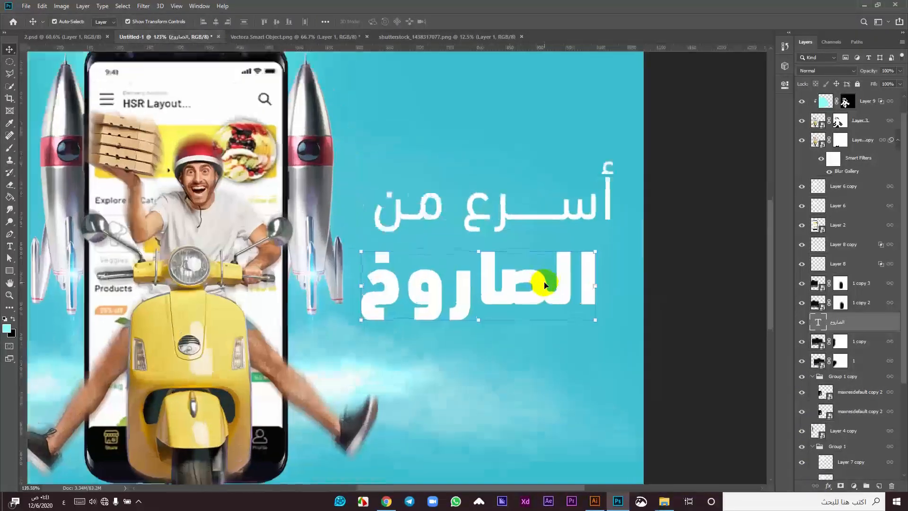
pyautogui.click(534, 213)
pyautogui.click(217, 22)
pyautogui.moveTo(537, 279); pyautogui.dragTo(547, 279)
# Step: Enlarge the phone-and-scooter group to about 114% and reposition it
pyautogui.scroll(-3, 547, 280)
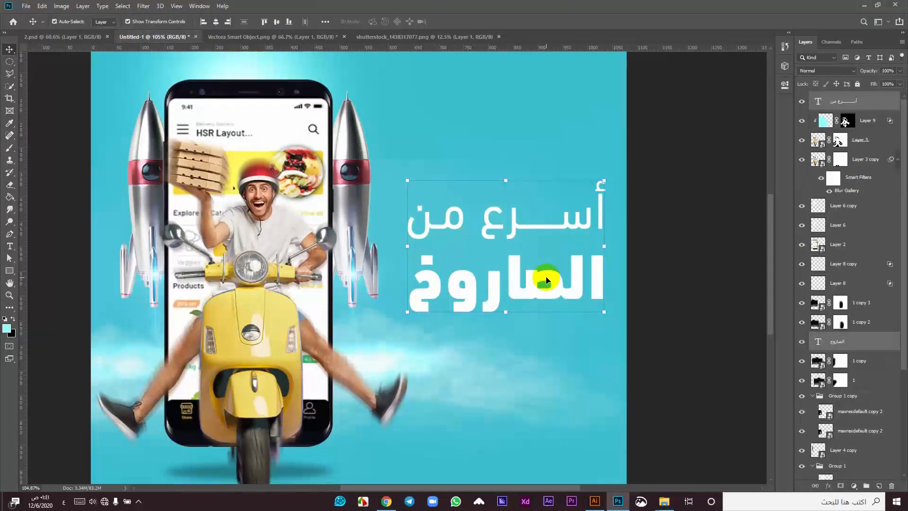
pyautogui.scroll(-2, 546, 280)
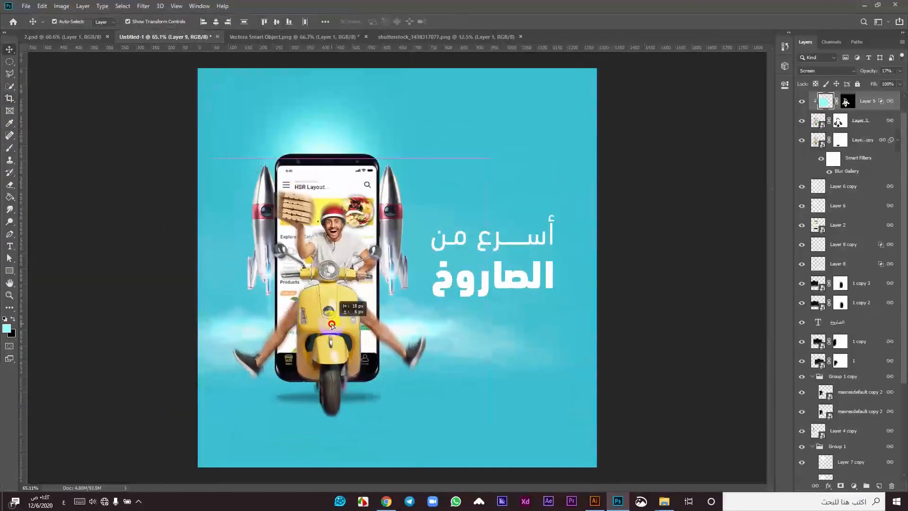
pyautogui.moveTo(341, 325); pyautogui.dragTo(322, 329)
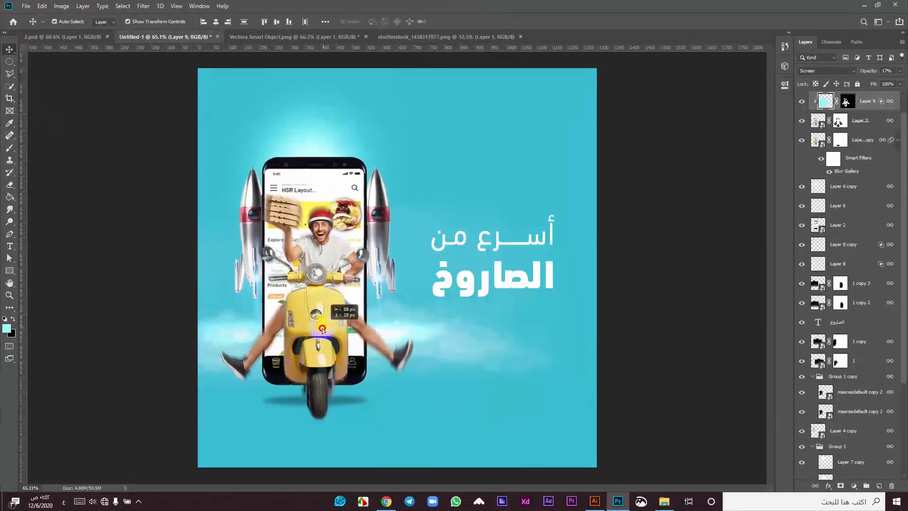
pyautogui.hotkey('ctrl', 't')
pyautogui.moveTo(324, 429); pyautogui.dragTo(327, 452)
pyautogui.moveTo(303, 335); pyautogui.dragTo(313, 329)
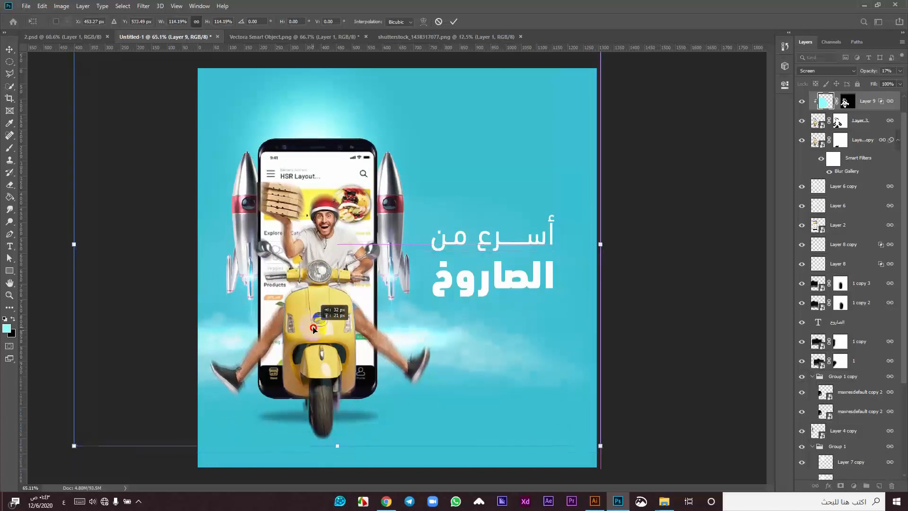
pyautogui.click(455, 21)
# Step: Scale both headline lines to about 121% and raise them up and to the right
pyautogui.scroll(3, 622, 285)
pyautogui.keyDown('shift'); pyautogui.click(466, 230); pyautogui.keyUp('shift')
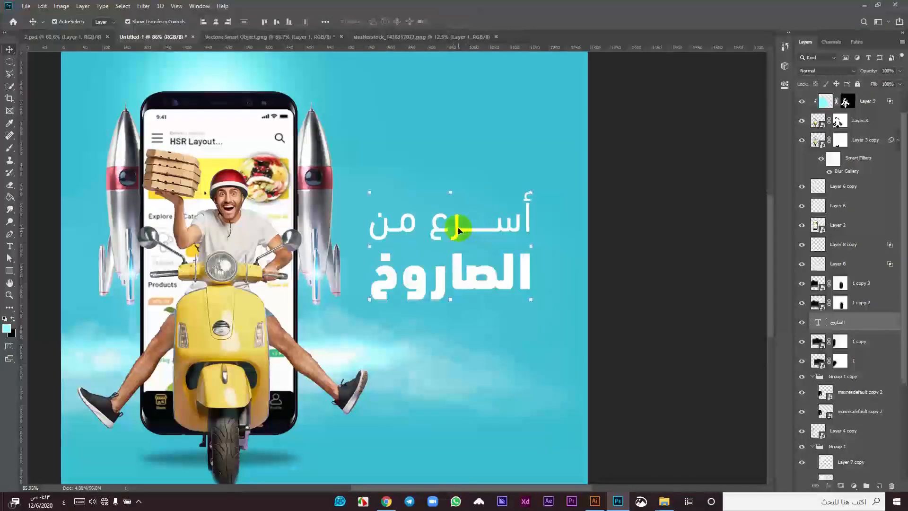
pyautogui.moveTo(460, 227); pyautogui.dragTo(471, 203)
pyautogui.moveTo(548, 282); pyautogui.dragTo(564, 294)
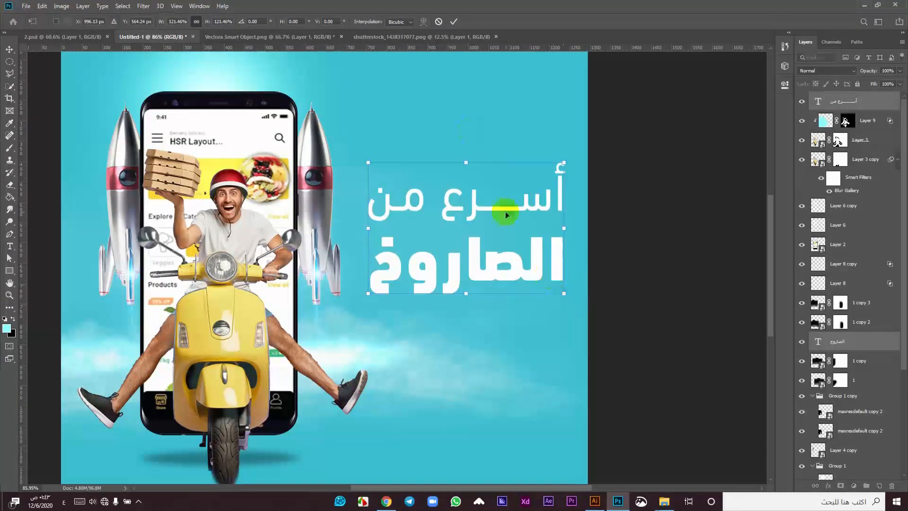
pyautogui.click(462, 24)
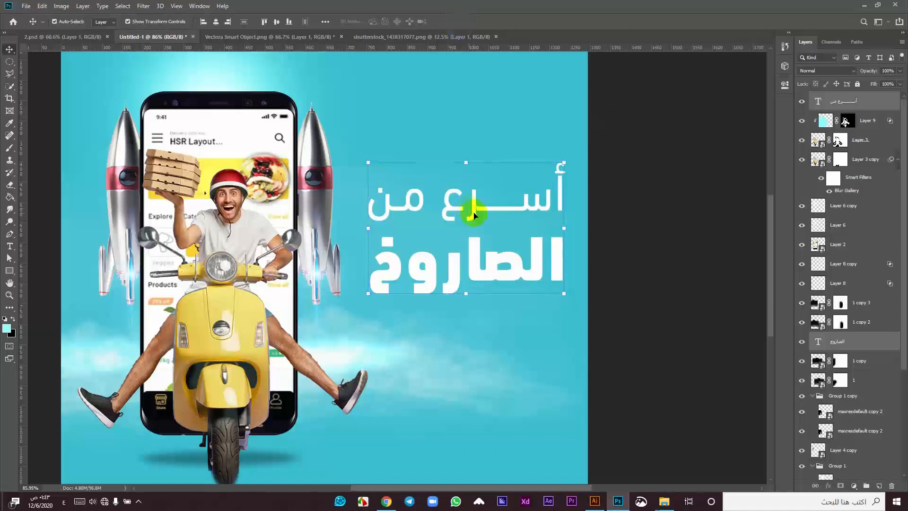
pyautogui.moveTo(472, 215); pyautogui.dragTo(470, 188)
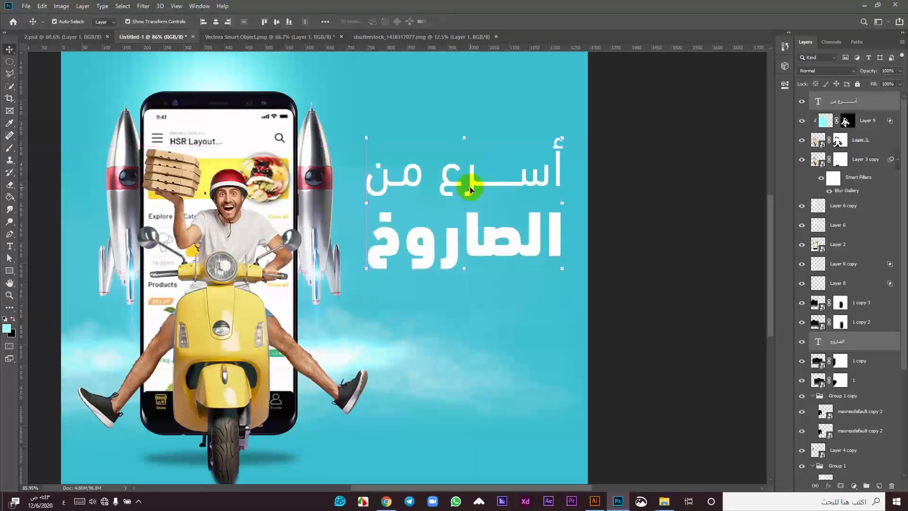
pyautogui.scroll(-4, 469, 187)
pyautogui.scroll(1, 470, 187)
pyautogui.click(464, 121)
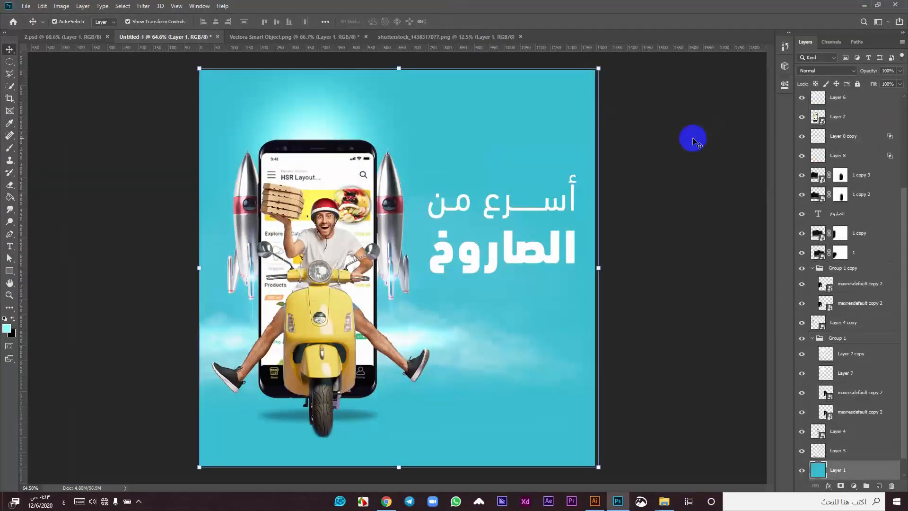
pyautogui.click(693, 138)
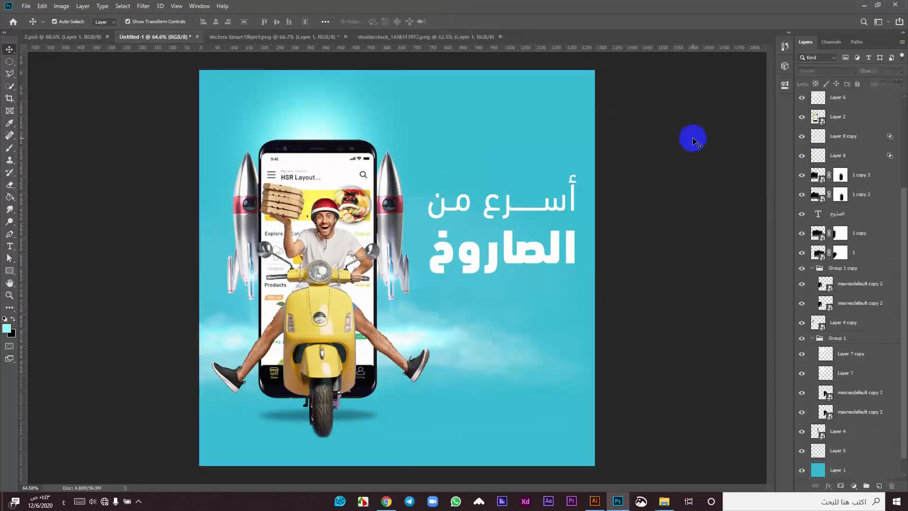
# Step: Type the person's name as a new Arabic text line above the headline
pyautogui.press('t')
pyautogui.click(566, 126)
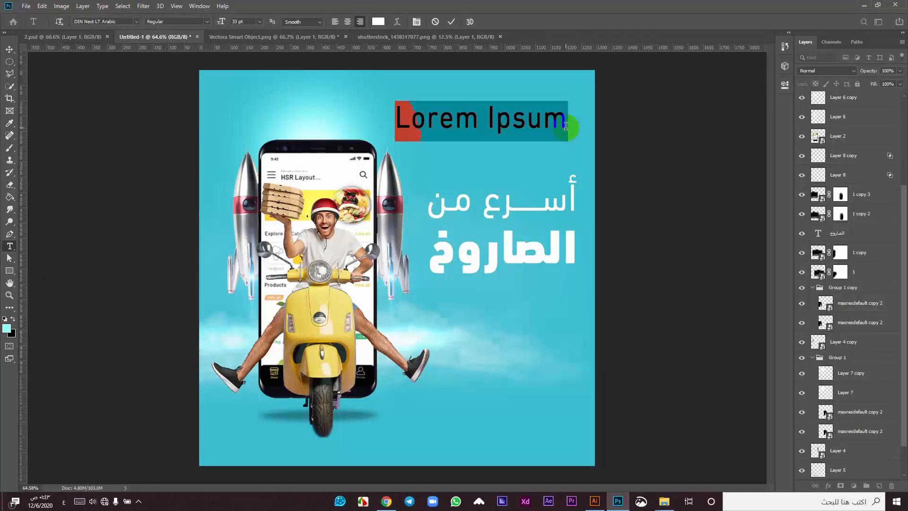
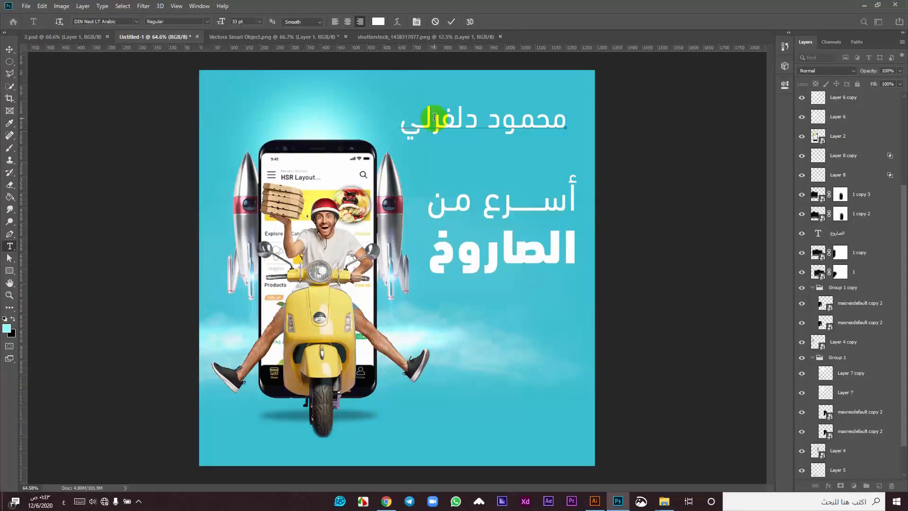
# Step: Move the name text down-right and centre-align it with both headline lines
pyautogui.click(450, 22)
pyautogui.click(9, 49)
pyautogui.scroll(2, 473, 100)
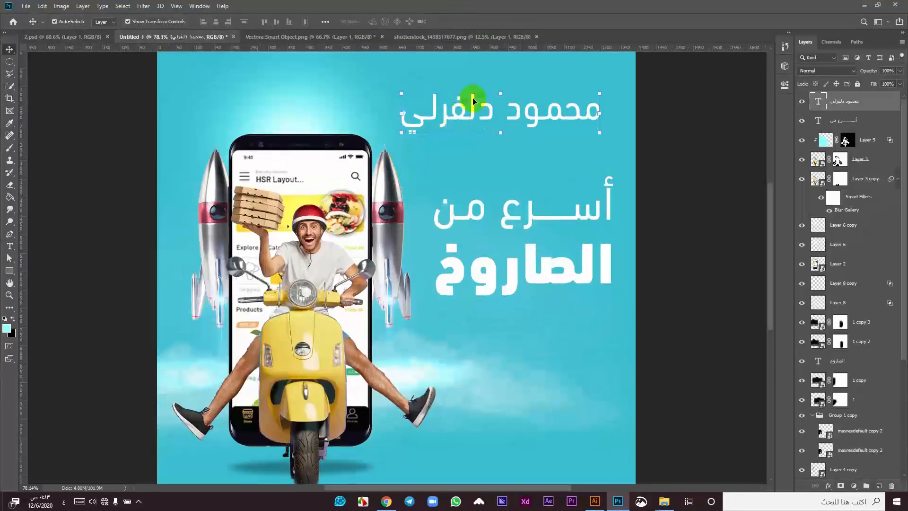
pyautogui.moveTo(459, 114); pyautogui.dragTo(481, 141)
pyautogui.keyDown('shift'); pyautogui.click(507, 249); pyautogui.keyUp('shift')
pyautogui.keyDown('shift'); pyautogui.click(477, 211); pyautogui.keyUp('shift')
pyautogui.click(215, 22)
# Step: Nudge the name text slightly down and to the left
pyautogui.doubleClick(501, 118)
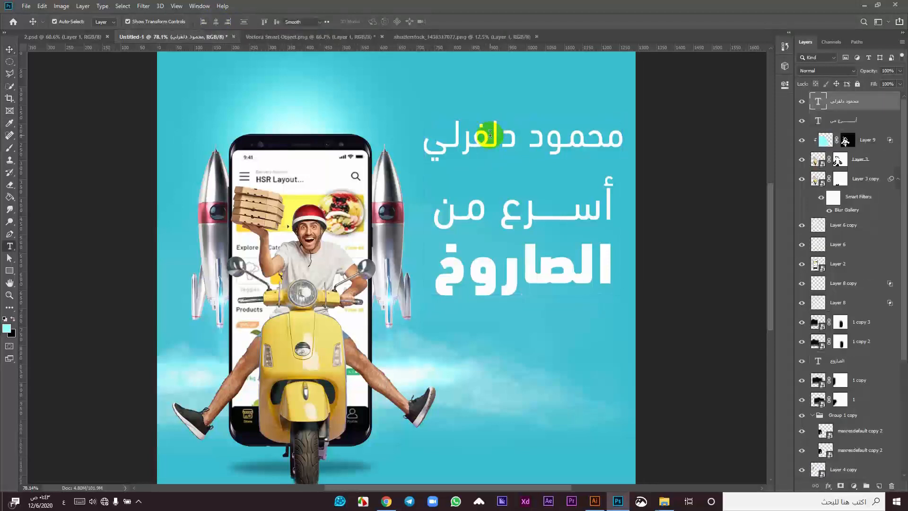
pyautogui.click(455, 22)
pyautogui.scroll(3, 712, 207)
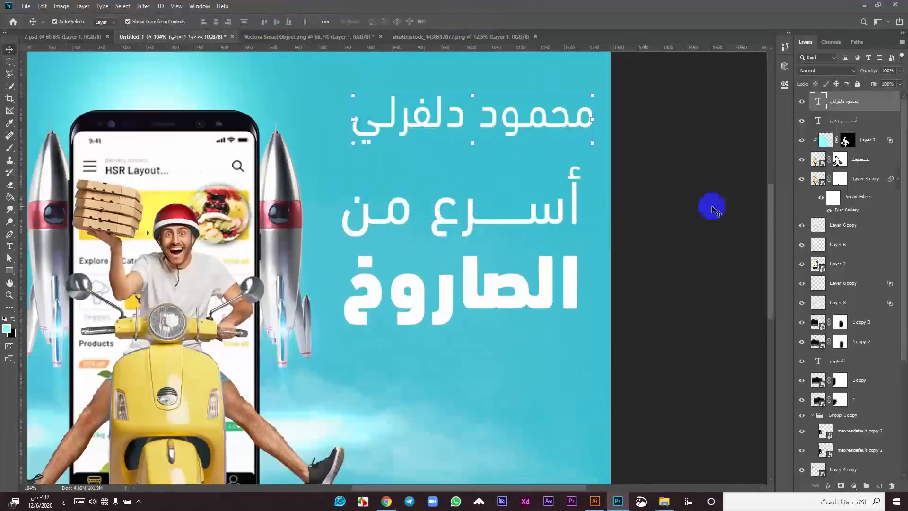
pyautogui.moveTo(518, 128); pyautogui.dragTo(505, 136)
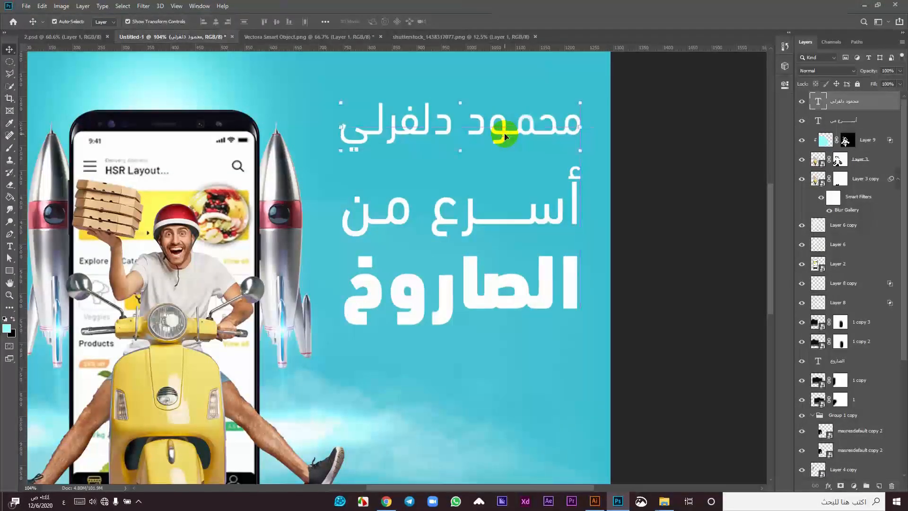
# Step: Remove a stray character from the 'أسرع من' line and select all its text
pyautogui.doubleClick(498, 218)
pyautogui.write('ـ')
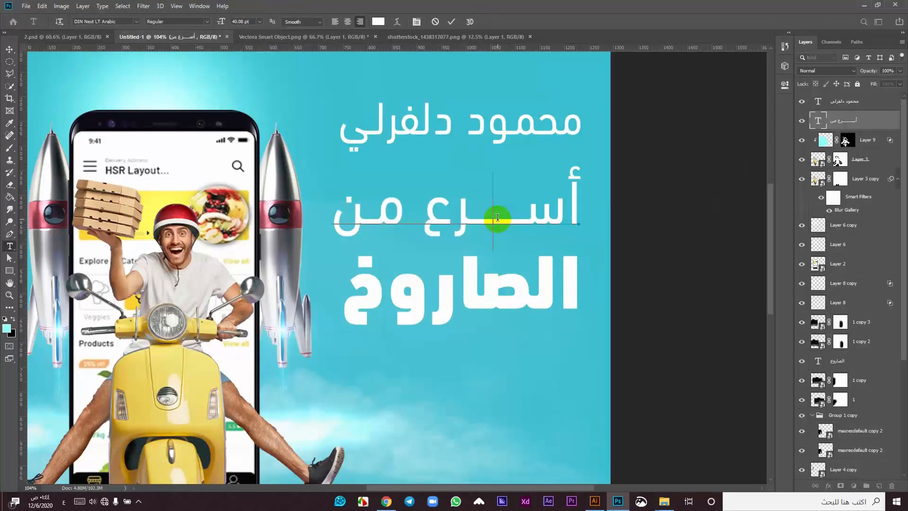
pyautogui.write('=')
pyautogui.press('BackSpace')
pyautogui.press('BackSpace')
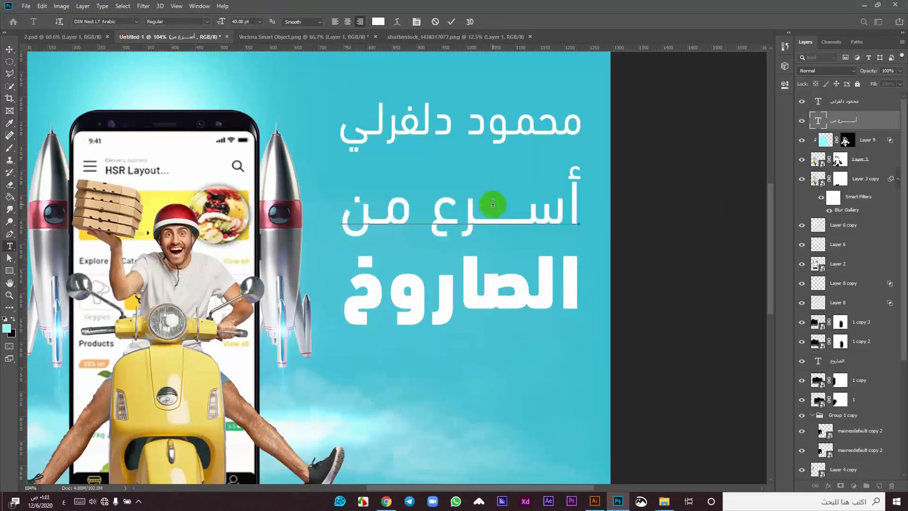
pyautogui.hotkey('ctrl', 'a')
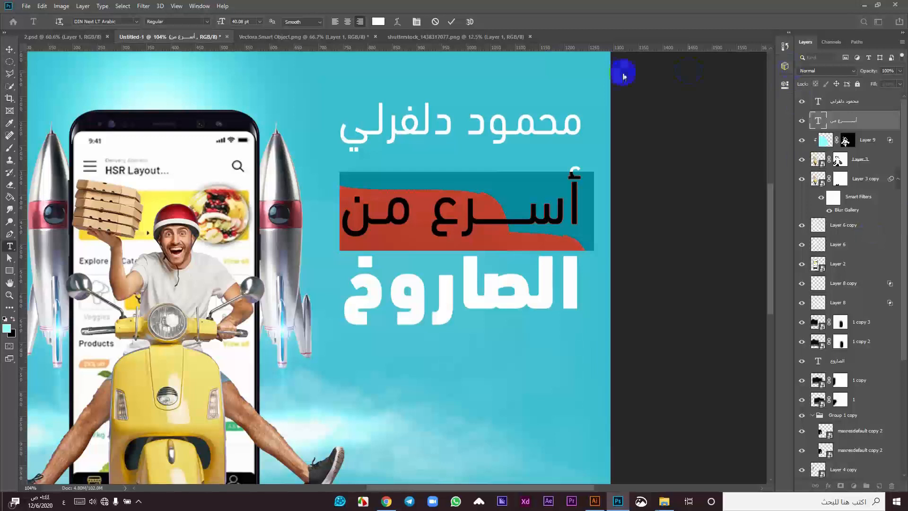
pyautogui.click(199, 7)
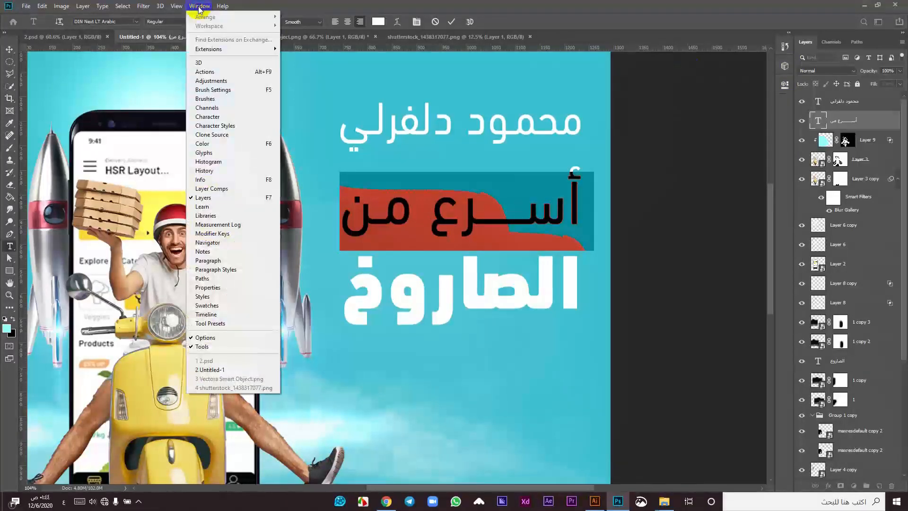
# Step: Show the Character panel and widen the 'أسرع من' line to 103% horizontal scale
pyautogui.click(214, 117)
pyautogui.click(752, 109)
pyautogui.press('Up')
pyautogui.press('Up')
pyautogui.press('Up')
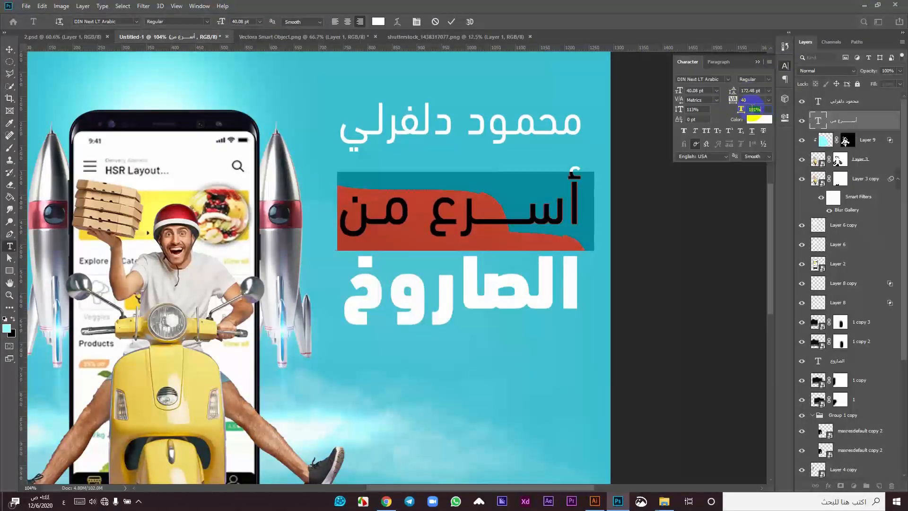
pyautogui.click(452, 21)
pyautogui.press('v')
# Step: Widen the name text to 103% horizontal scale
pyautogui.click(471, 137)
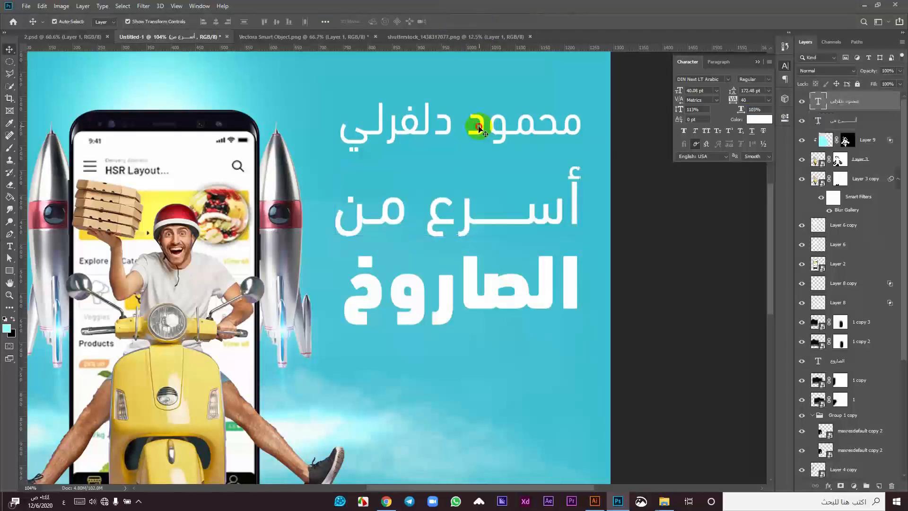
pyautogui.doubleClick(472, 122)
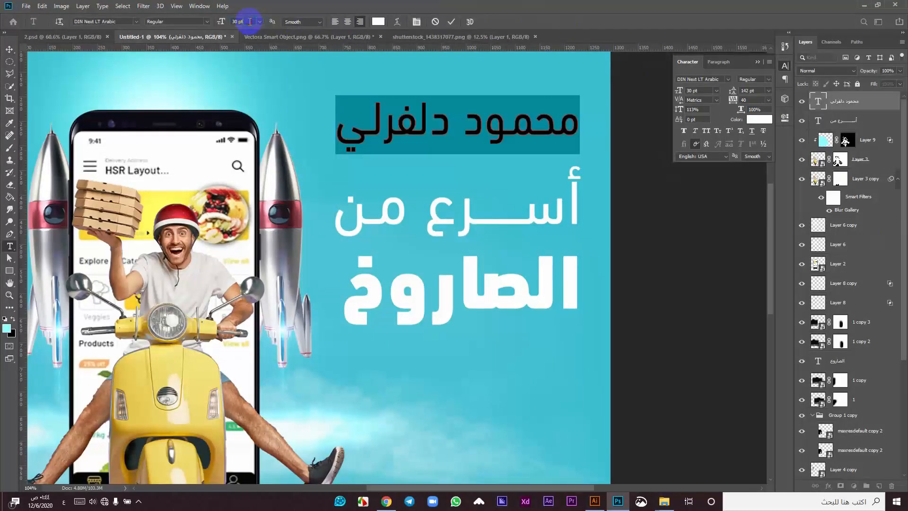
pyautogui.press('Up')
pyautogui.press('Up')
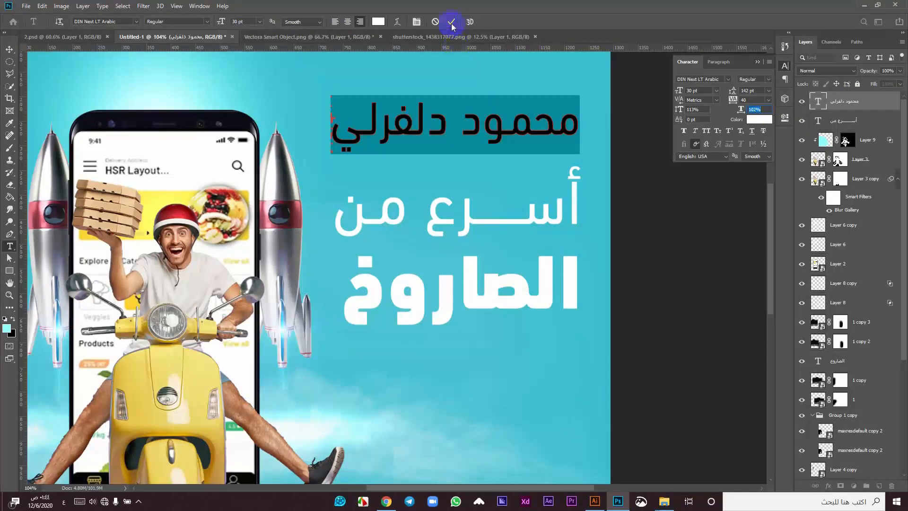
pyautogui.press('Up')
pyautogui.click(452, 22)
pyautogui.press('v')
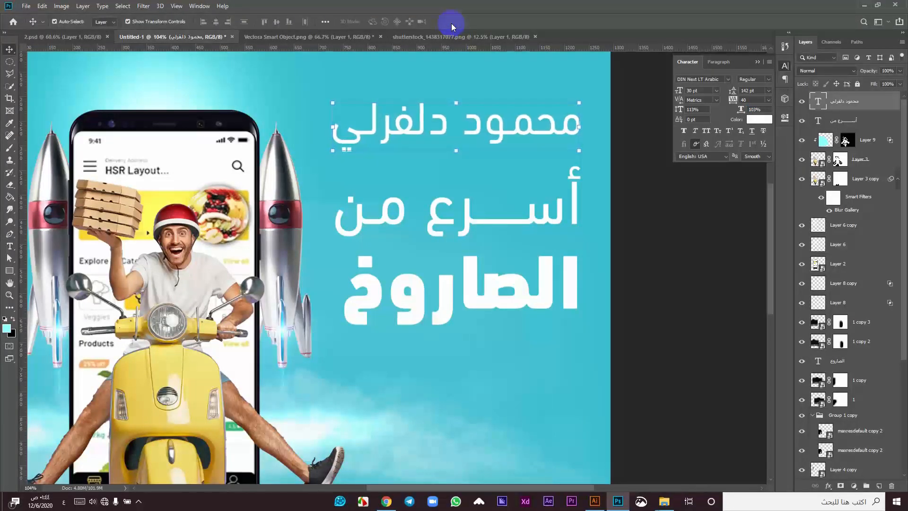
# Step: Widen the 'الصاروخ' line to 108% horizontal scale
pyautogui.doubleClick(472, 276)
pyautogui.click(755, 109)
pyautogui.press('Up')
pyautogui.press('Up')
pyautogui.press('Up')
pyautogui.press('Up')
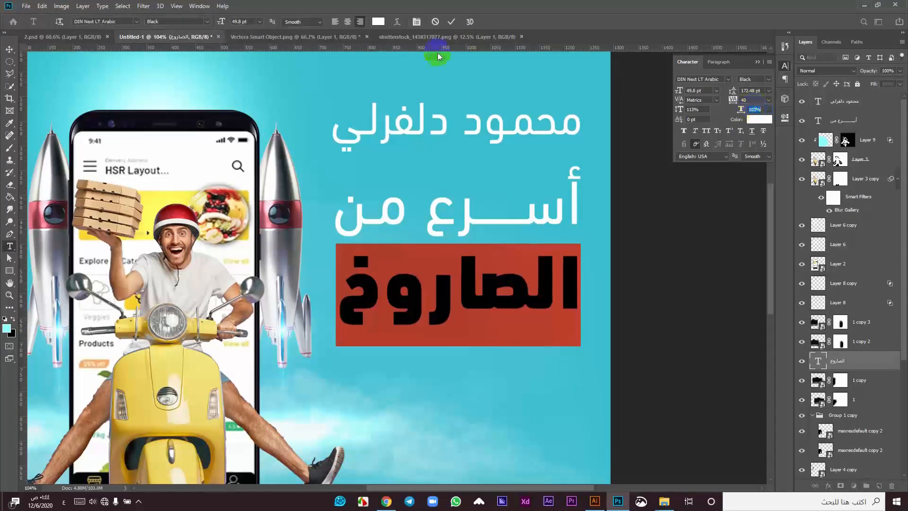
pyautogui.click(449, 21)
pyautogui.press('v')
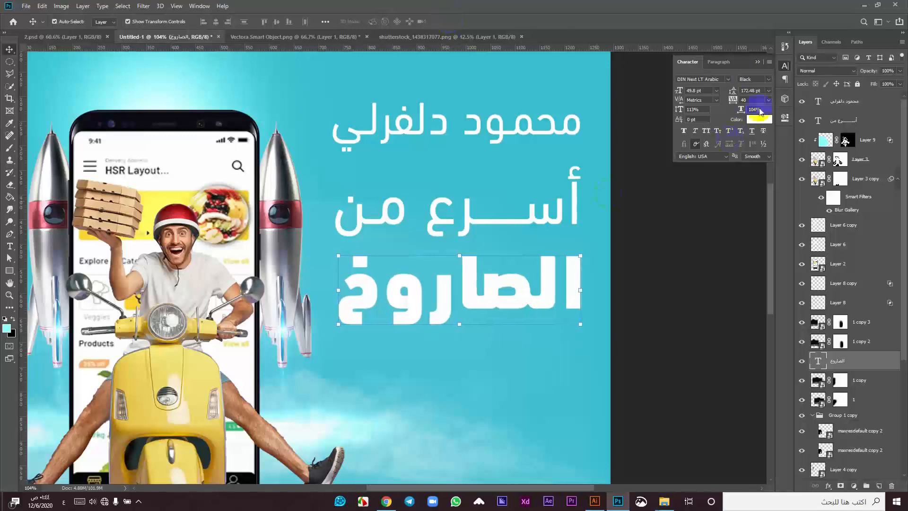
pyautogui.doubleClick(555, 246)
pyautogui.click(755, 109)
pyautogui.press('Up')
pyautogui.press('Up')
pyautogui.press('Up')
pyautogui.press('Up')
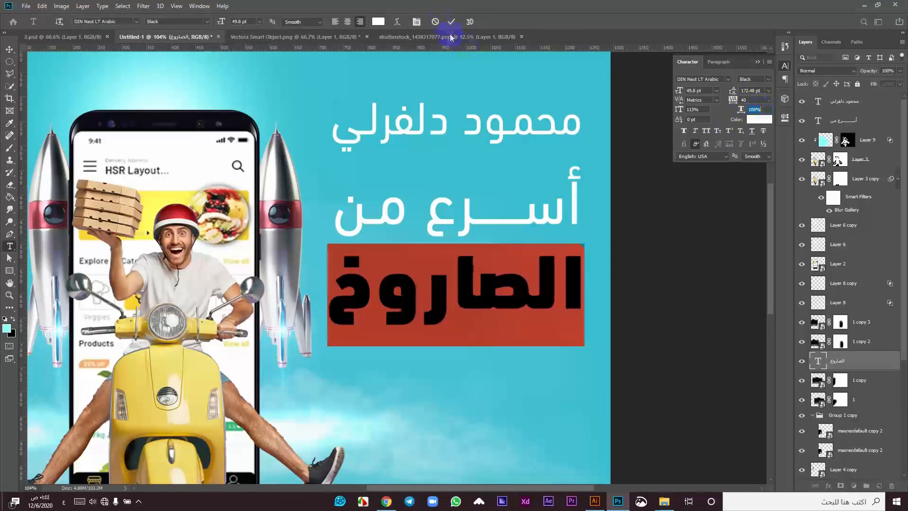
pyautogui.click(452, 23)
# Step: Select all three text lines and align their horizontal centres
pyautogui.press('v')
pyautogui.keyDown('shift'); pyautogui.click(435, 203); pyautogui.keyUp('shift')
pyautogui.keyDown('shift'); pyautogui.click(425, 134); pyautogui.keyUp('shift')
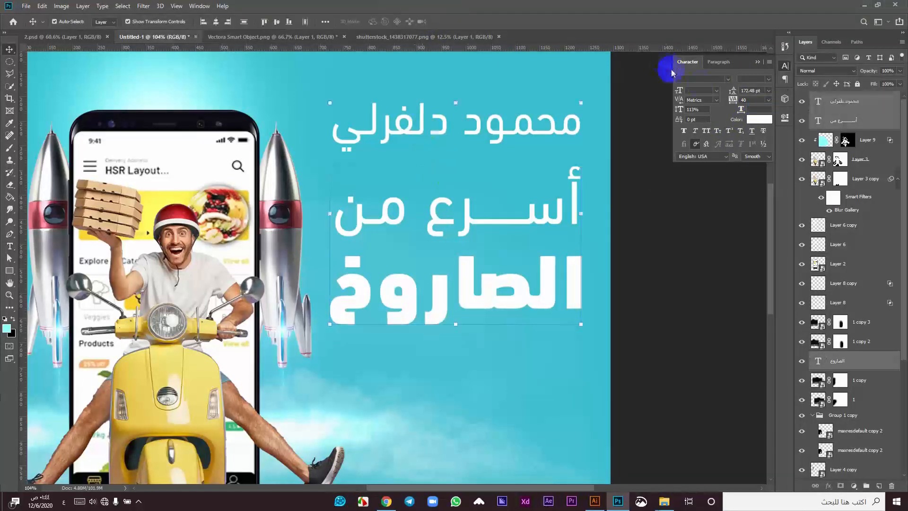
pyautogui.click(216, 22)
# Step: Move all three text lines together slightly lower
pyautogui.scroll(-3, 543, 248)
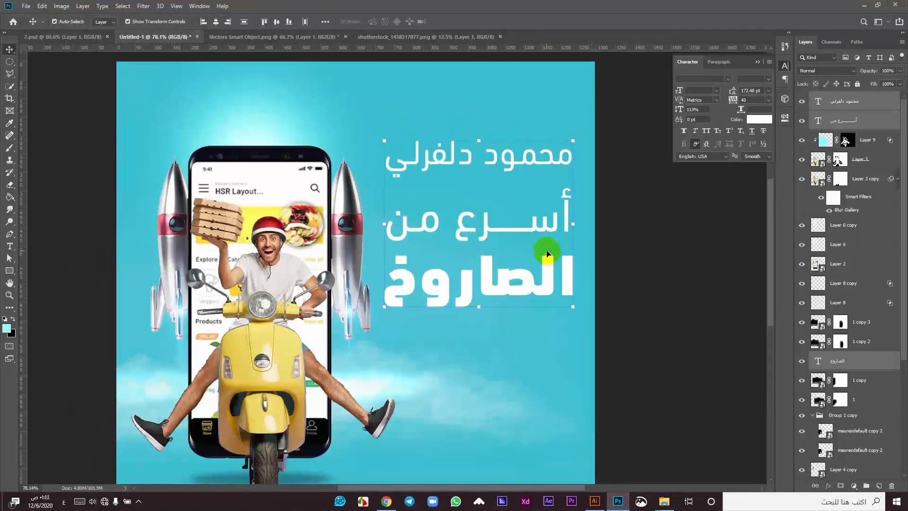
pyautogui.click(532, 275)
pyautogui.click(518, 274)
pyautogui.keyDown('shift'); pyautogui.click(490, 231); pyautogui.keyUp('shift')
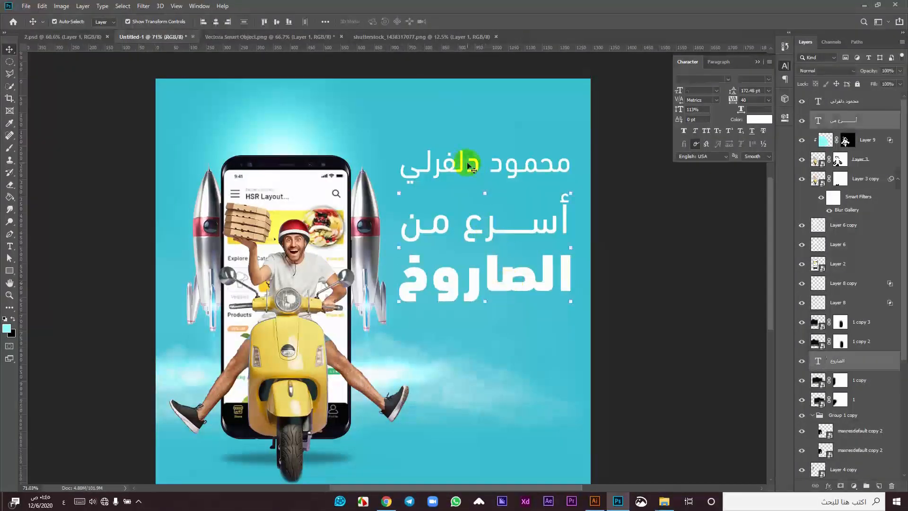
pyautogui.keyDown('shift'); pyautogui.click(461, 162); pyautogui.keyUp('shift')
pyautogui.moveTo(461, 160); pyautogui.dragTo(464, 176)
# Step: Fine-tune the name text's vertical position with arrow-key nudges
pyautogui.click(634, 260)
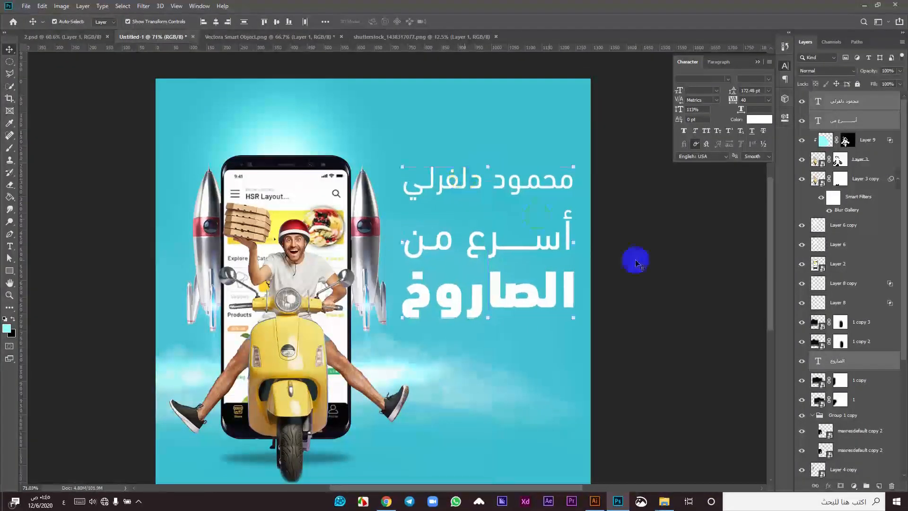
pyautogui.click(500, 248)
pyautogui.click(477, 179)
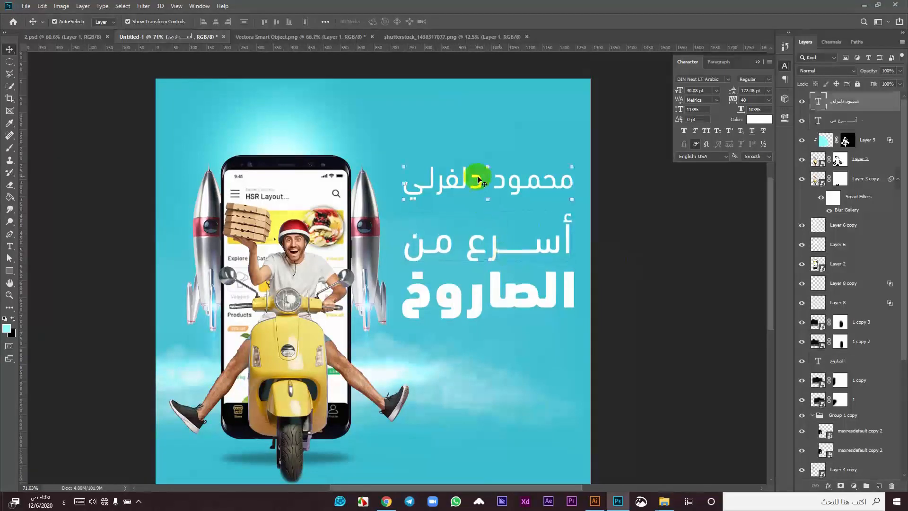
pyautogui.hotkey('shift', 'Down')
pyautogui.hotkey('shift', 'Down')
pyautogui.press('Down')
pyautogui.press('Down')
pyautogui.press('Down')
pyautogui.press('Down')
pyautogui.press('Down')
pyautogui.press('Up')
pyautogui.press('Up')
pyautogui.hotkey('shift', 'Up')
pyautogui.click(647, 225)
pyautogui.scroll(-3, 495, 240)
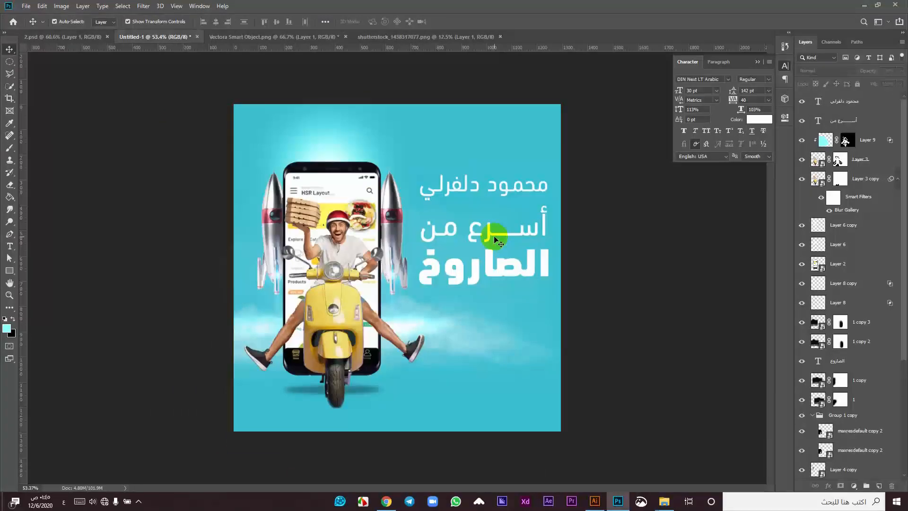
# Step: Widen the 'أسرع من' line slightly and re-centre all three text lines horizontally
pyautogui.doubleClick(495, 240)
pyautogui.press('Up')
pyautogui.press('Up')
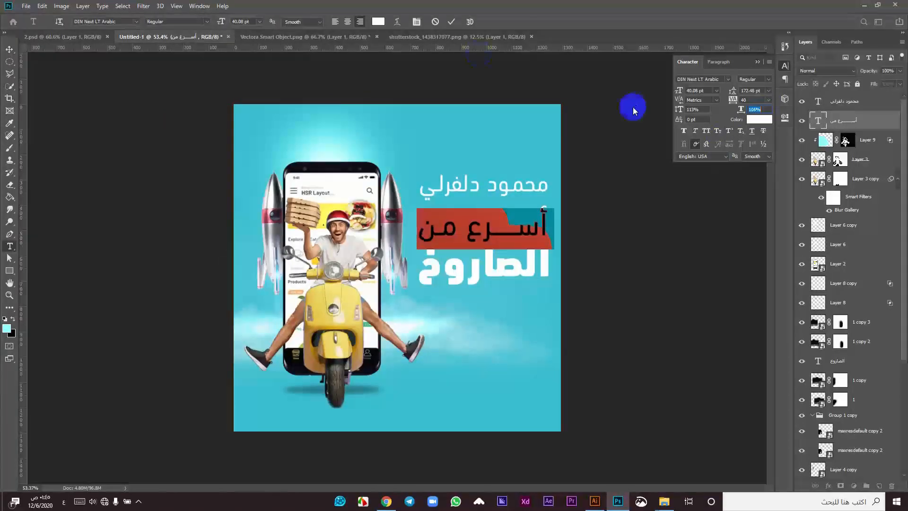
pyautogui.click(451, 22)
pyautogui.keyDown('shift'); pyautogui.click(485, 275); pyautogui.keyUp('shift')
pyautogui.click(216, 22)
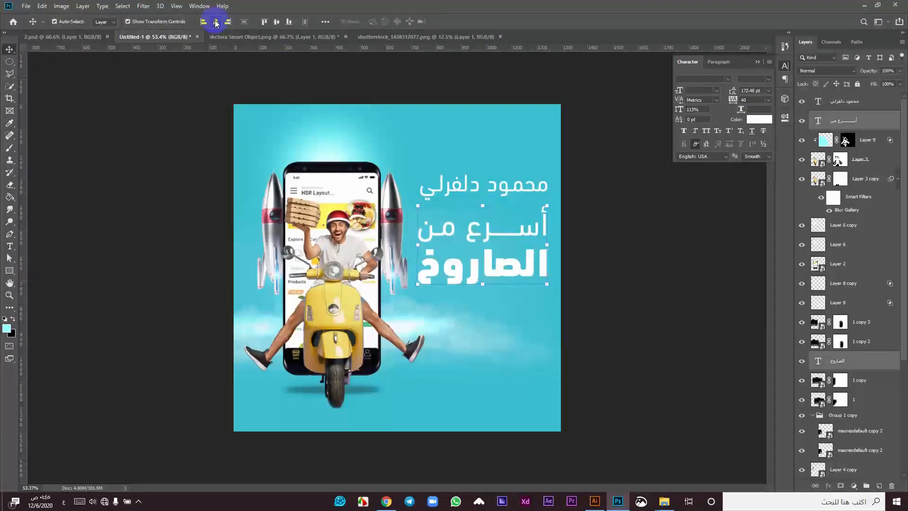
pyautogui.keyDown('shift'); pyautogui.click(467, 187); pyautogui.keyUp('shift')
pyautogui.click(215, 21)
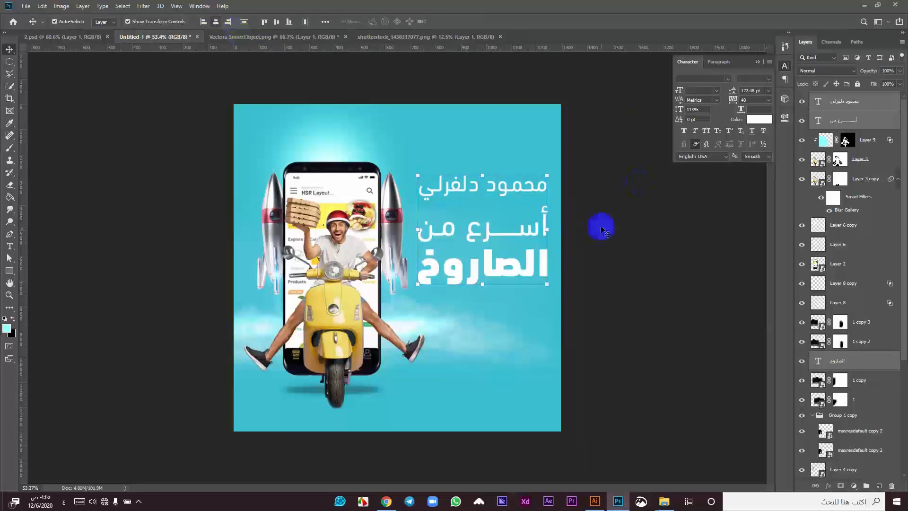
pyautogui.click(591, 227)
# Step: Nudge the three selected text lines one step right and one step down
pyautogui.doubleClick(492, 230)
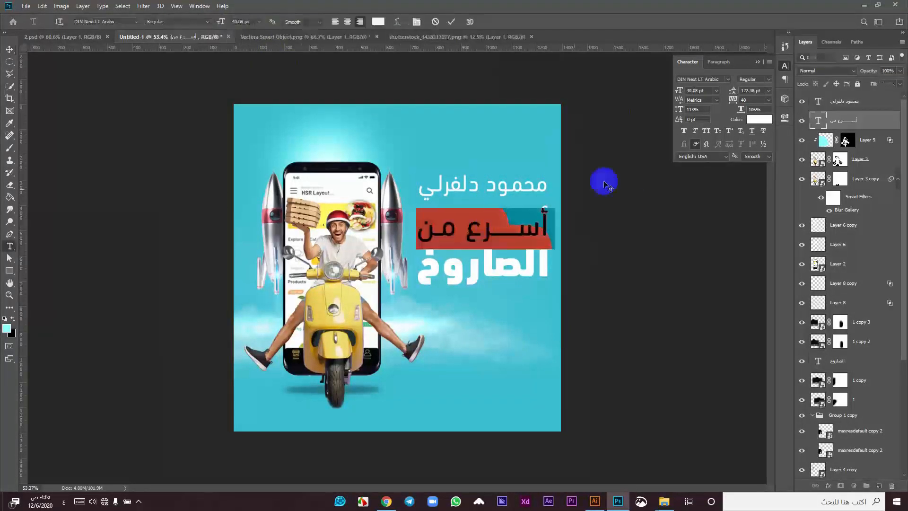
pyautogui.click(451, 22)
pyautogui.press('v')
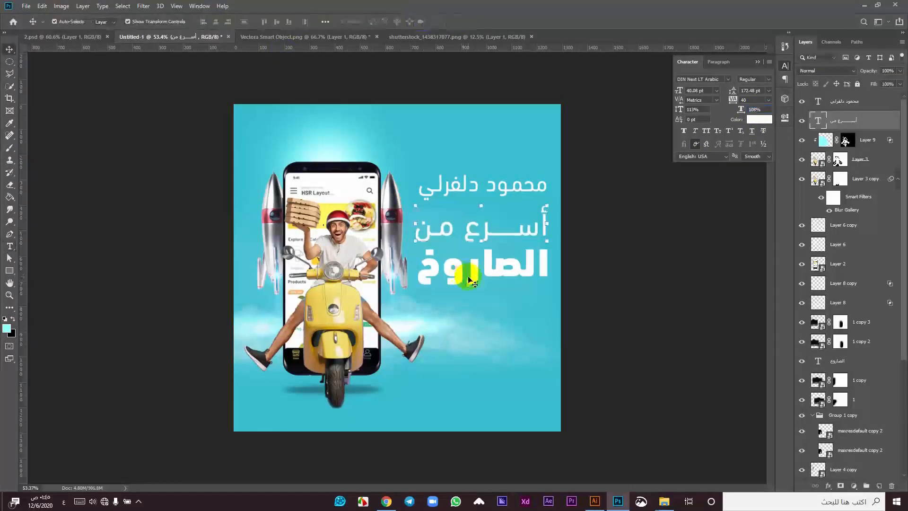
pyautogui.keyDown('shift'); pyautogui.click(464, 272); pyautogui.keyUp('shift')
pyautogui.doubleClick(470, 192)
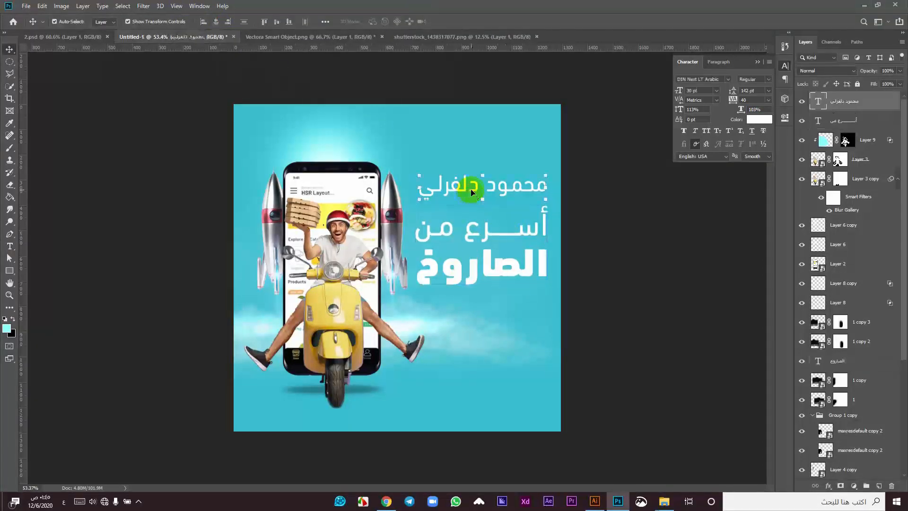
pyautogui.click(10, 49)
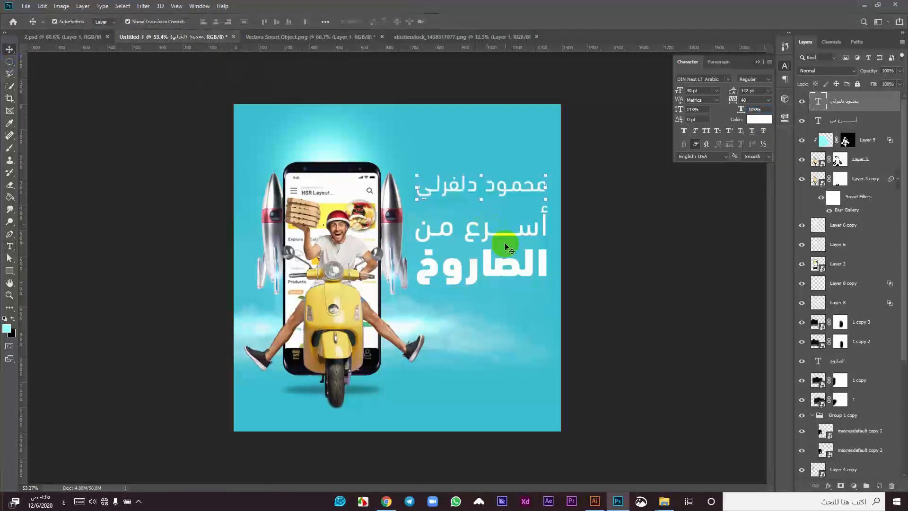
pyautogui.keyDown('shift'); pyautogui.click(503, 237); pyautogui.keyUp('shift')
pyautogui.keyDown('shift'); pyautogui.click(490, 264); pyautogui.keyUp('shift')
pyautogui.press('Right')
pyautogui.press('Right')
pyautogui.press('Right')
pyautogui.press('Right')
pyautogui.press('Down')
pyautogui.press('Down')
pyautogui.press('Down')
pyautogui.press('Down')
pyautogui.press('Down')
pyautogui.click(599, 226)
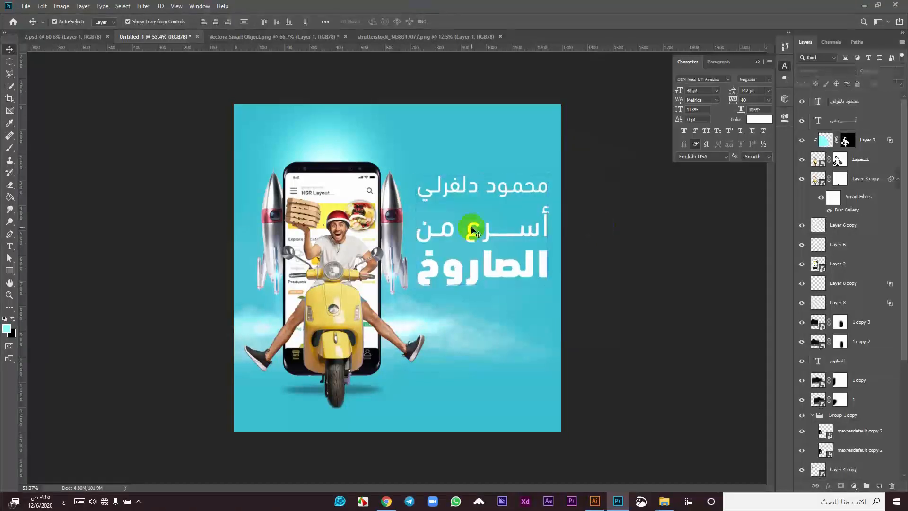
# Step: Check the 'أسرع من' line's placement and close the Character panel
pyautogui.scroll(1, 472, 230)
pyautogui.click(479, 236)
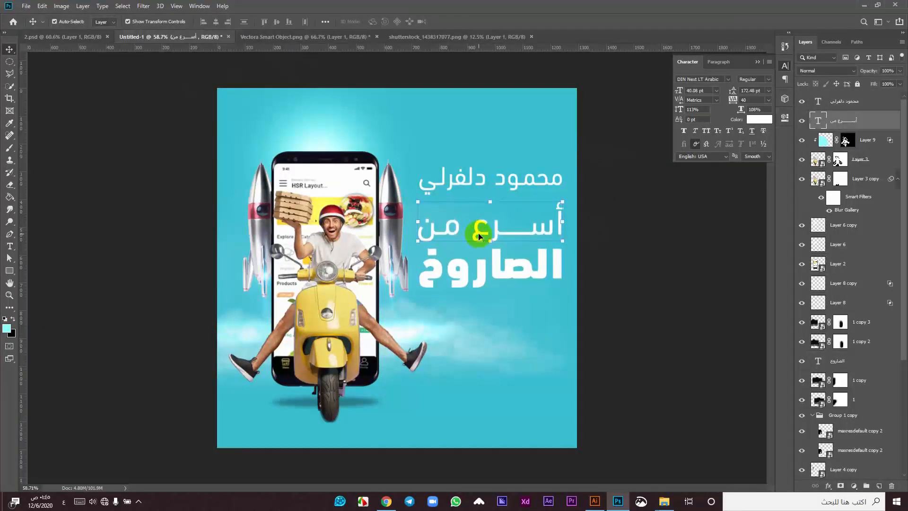
pyautogui.click(601, 251)
pyautogui.click(504, 229)
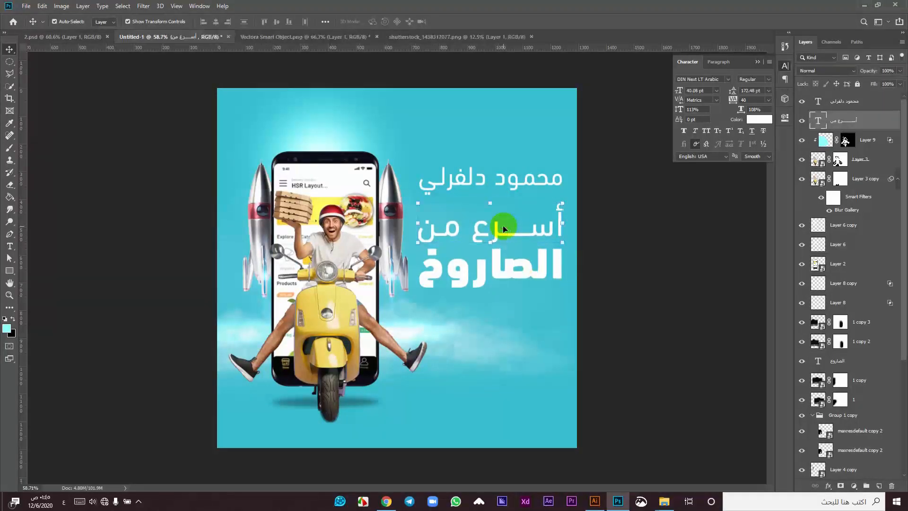
pyautogui.click(584, 243)
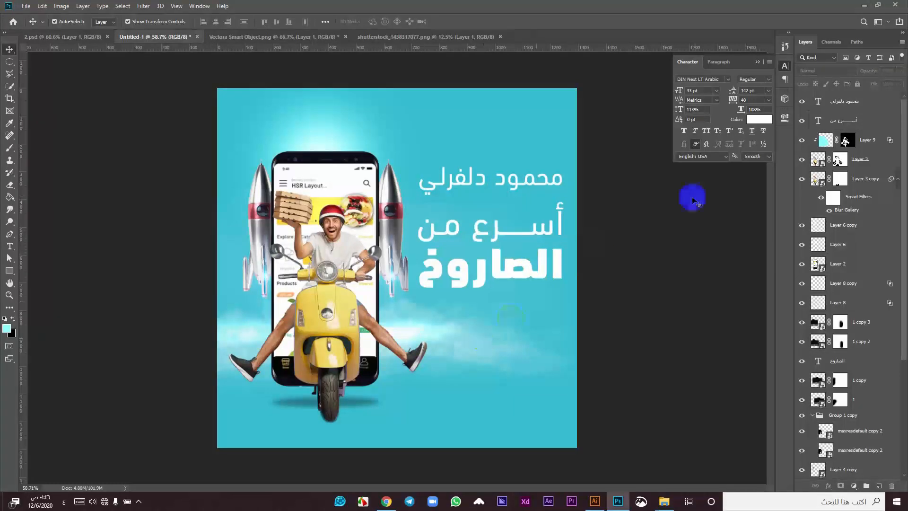
pyautogui.click(785, 66)
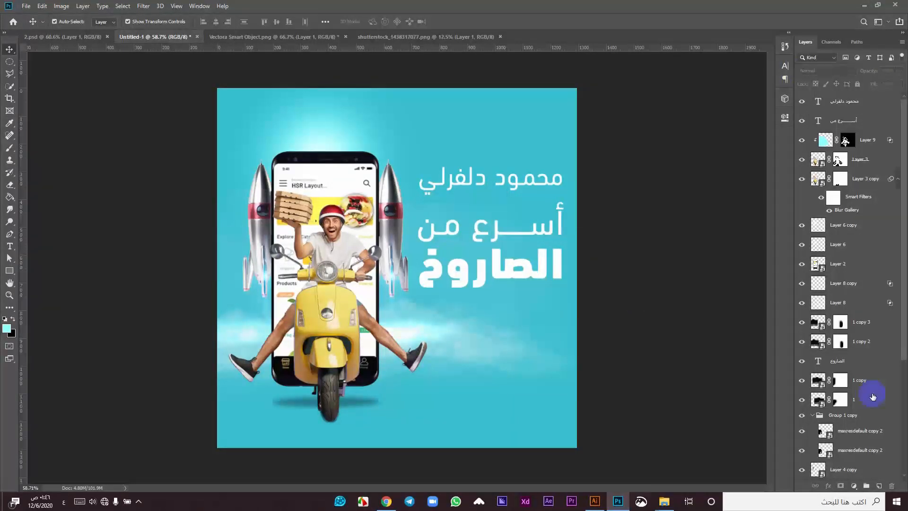
pyautogui.scroll(-5, 842, 417)
# Step: Duplicate the cyan background layer and fill the copy with black
pyautogui.click(849, 452)
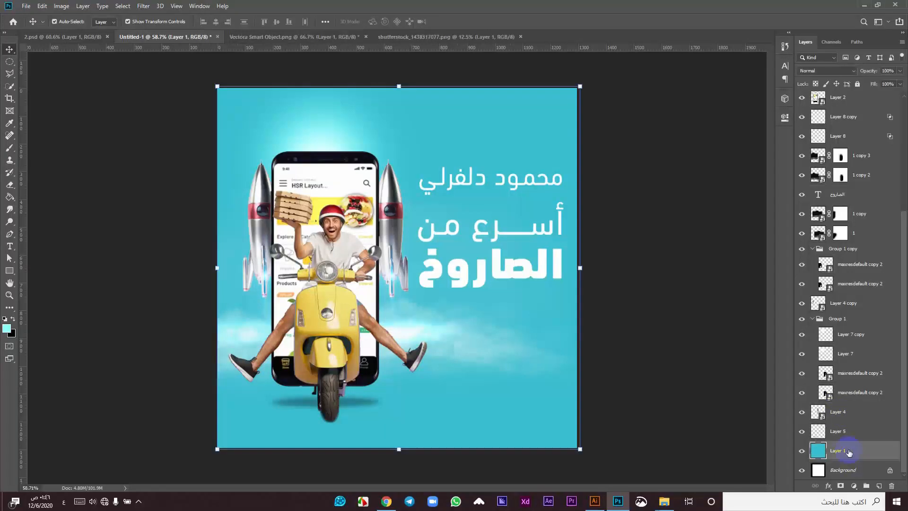
pyautogui.hotkey('ctrl', 'j')
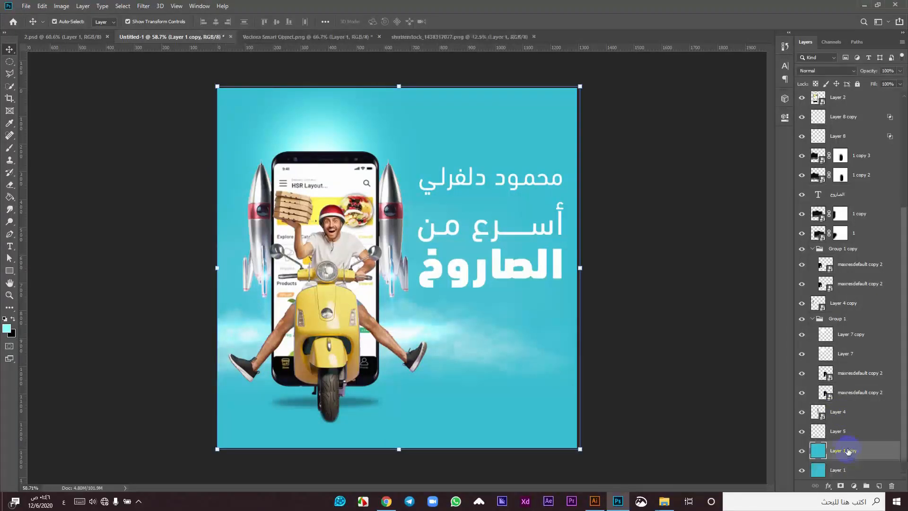
pyautogui.click(7, 333)
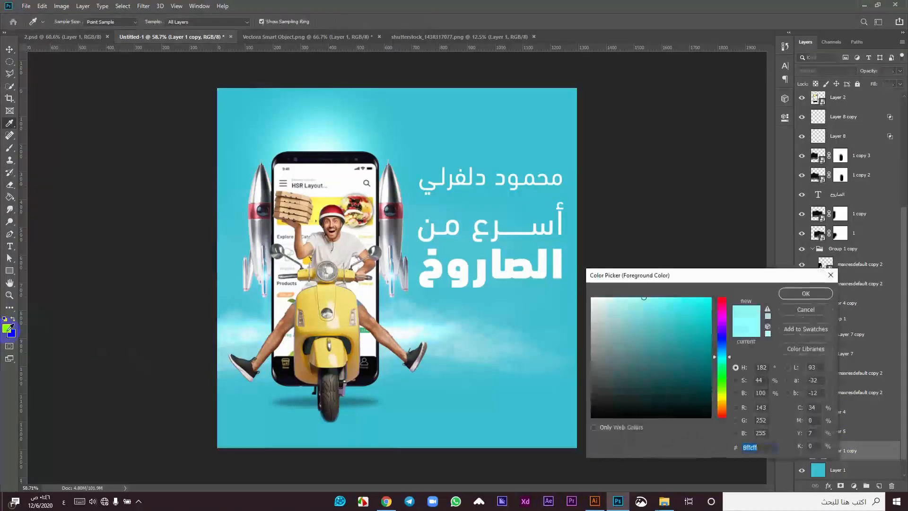
pyautogui.moveTo(658, 391)
pyautogui.mouseDown()
pyautogui.moveTo(711, 425)
pyautogui.moveTo(857, 325)
pyautogui.mouseUp()
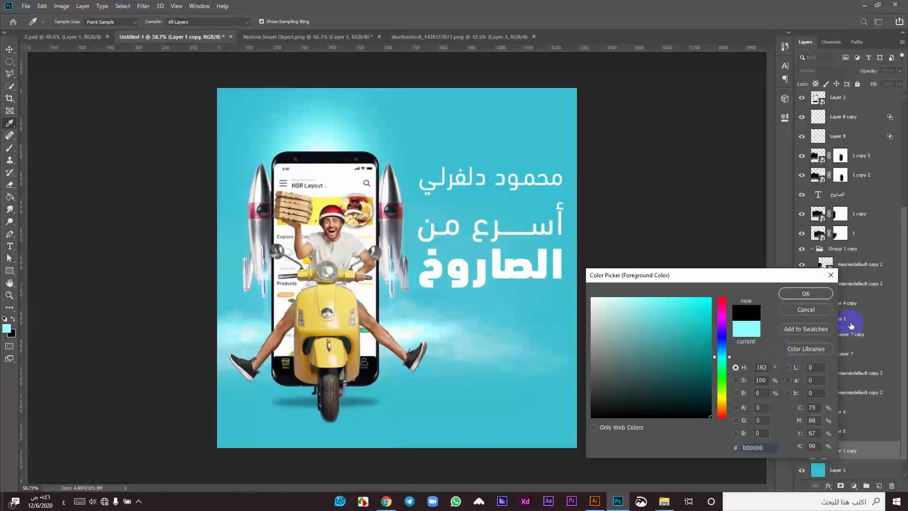
pyautogui.click(806, 293)
pyautogui.press('v')
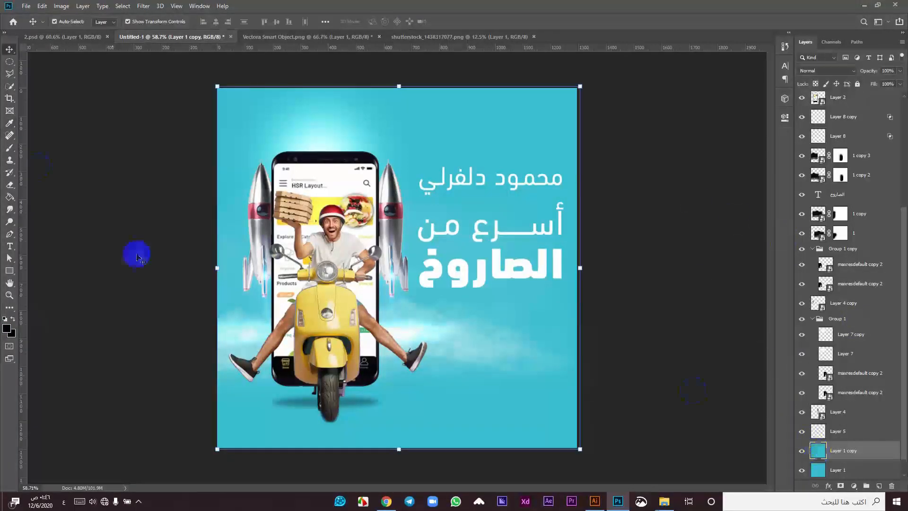
pyautogui.hotkey('alt', 'BackSpace')
# Step: Set the black layer to Overlay blend mode and add a white layer mask
pyautogui.scroll(1, 367, 130)
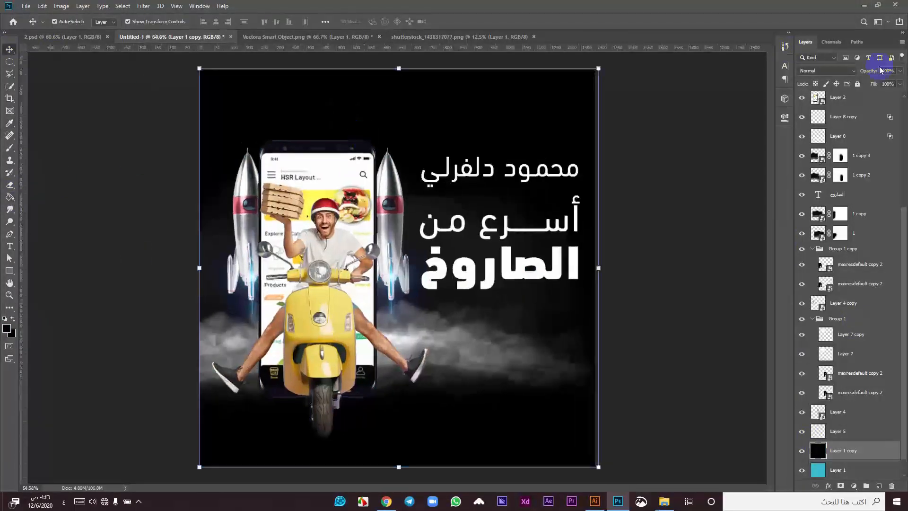
pyautogui.click(823, 71)
pyautogui.click(811, 178)
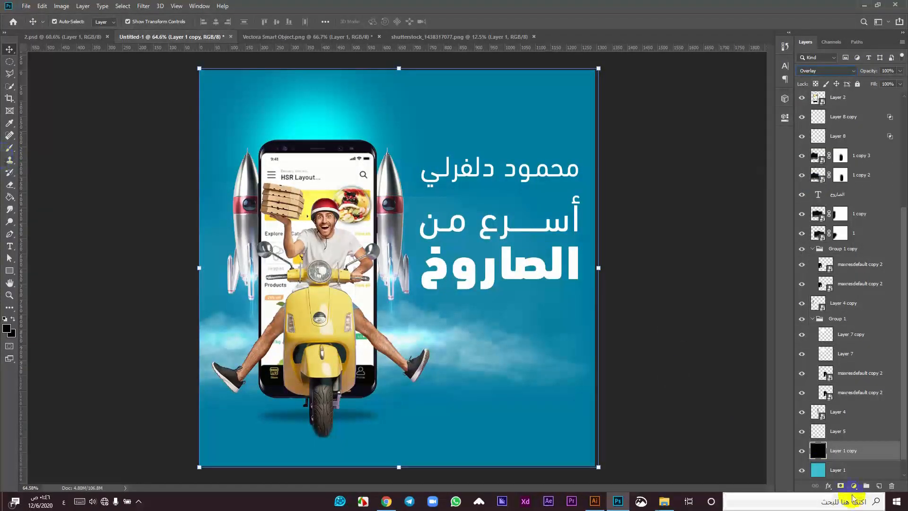
pyautogui.click(840, 486)
pyautogui.click(7, 151)
pyautogui.rightClick(397, 238)
# Step: Set a large black brush of about 500 px for the mask, undoing a trial stroke
pyautogui.click(487, 206)
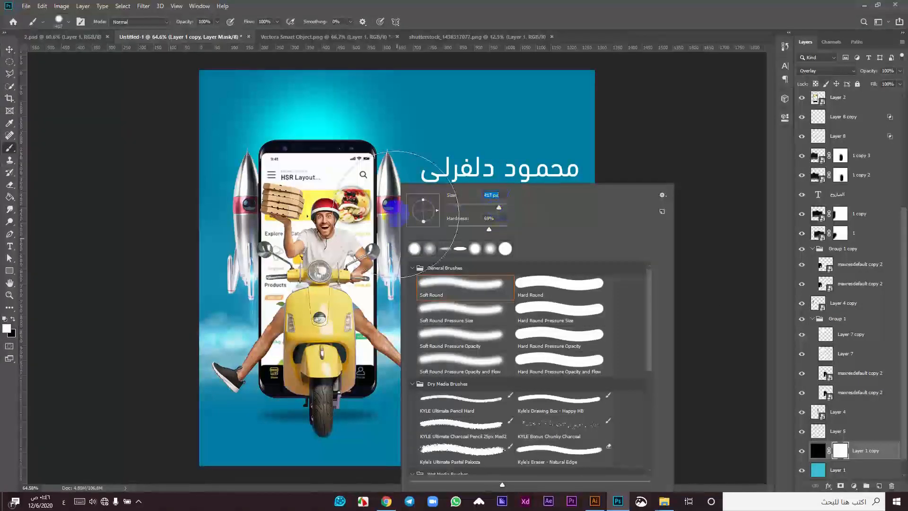
pyautogui.click(103, 244)
pyautogui.press(']')
pyautogui.press(']')
pyautogui.press(']')
pyautogui.press(']')
pyautogui.press(']')
pyautogui.press(']')
pyautogui.press(']')
pyautogui.press('[')
pyautogui.press('[')
pyautogui.press('[')
pyautogui.press('[')
pyautogui.press('[')
pyautogui.press('x')
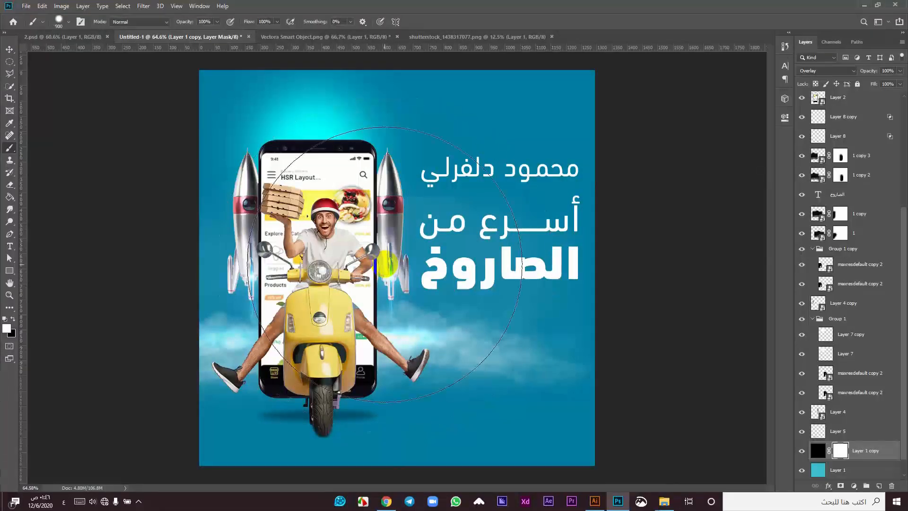
pyautogui.moveTo(341, 239); pyautogui.dragTo(346, 272)
pyautogui.hotkey('ctrl', 'z')
# Step: Paint black on the mask over the poster centre, leaving darker vignetted edges
pyautogui.rightClick(442, 249)
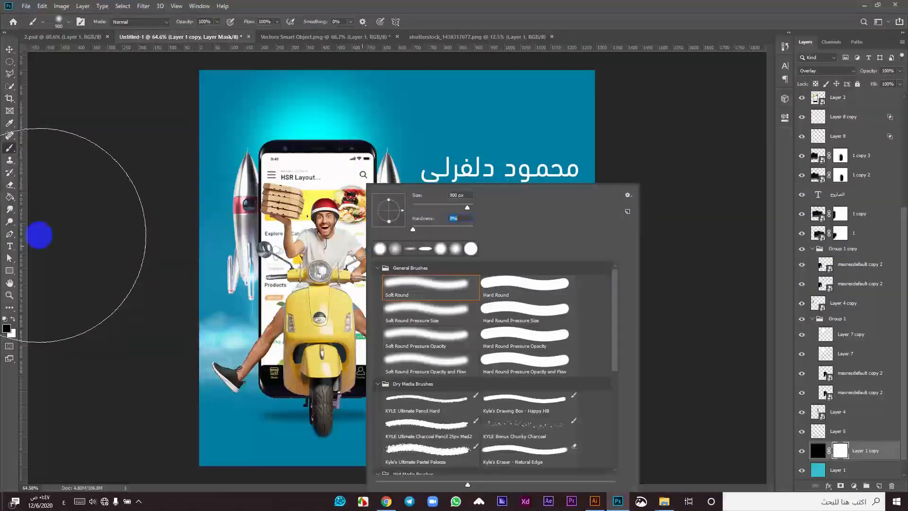
pyautogui.click(41, 233)
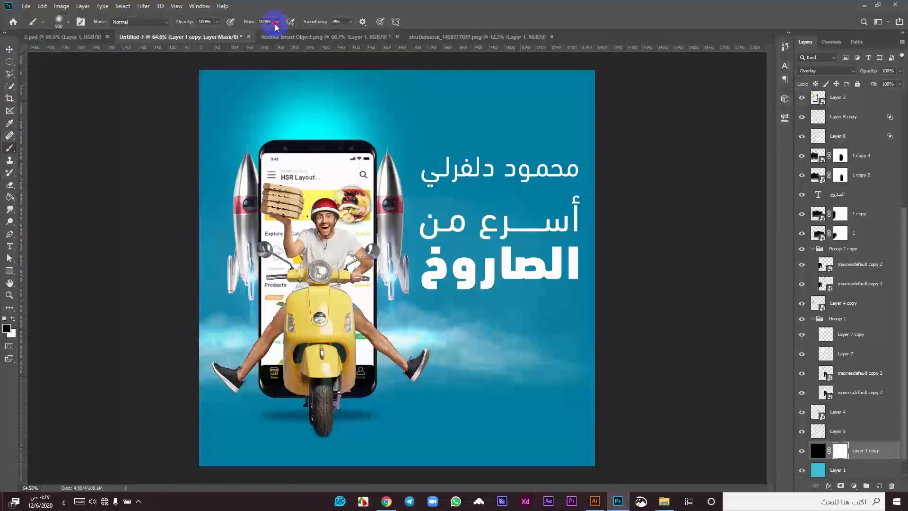
pyautogui.moveTo(366, 296)
pyautogui.mouseDown()
pyautogui.moveTo(380, 204)
pyautogui.moveTo(295, 205)
pyautogui.moveTo(464, 209)
pyautogui.moveTo(394, 323)
pyautogui.moveTo(443, 225)
pyautogui.moveTo(463, 263)
pyautogui.moveTo(484, 258)
pyautogui.moveTo(242, 274)
pyautogui.moveTo(272, 227)
pyautogui.moveTo(279, 297)
pyautogui.mouseUp()
pyautogui.press(']')
pyautogui.press(']')
pyautogui.press(']')
pyautogui.press(']')
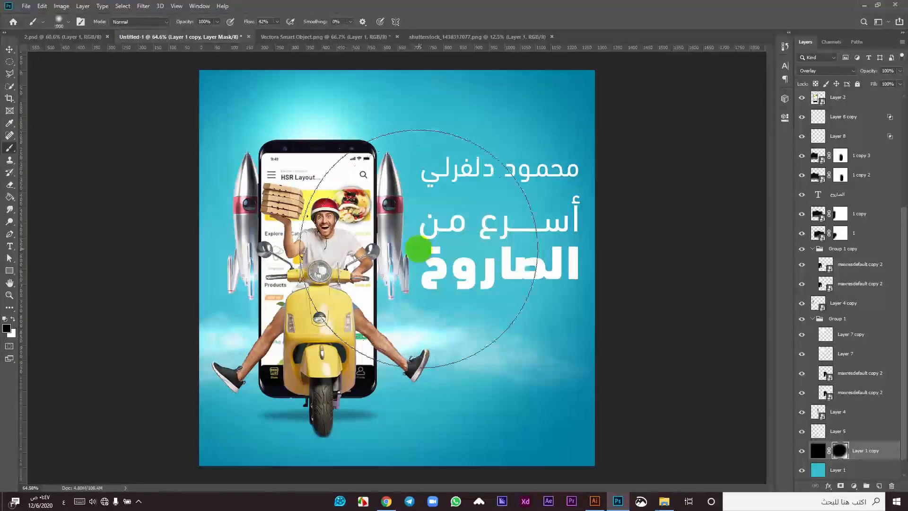
pyautogui.press(']')
pyautogui.press(']')
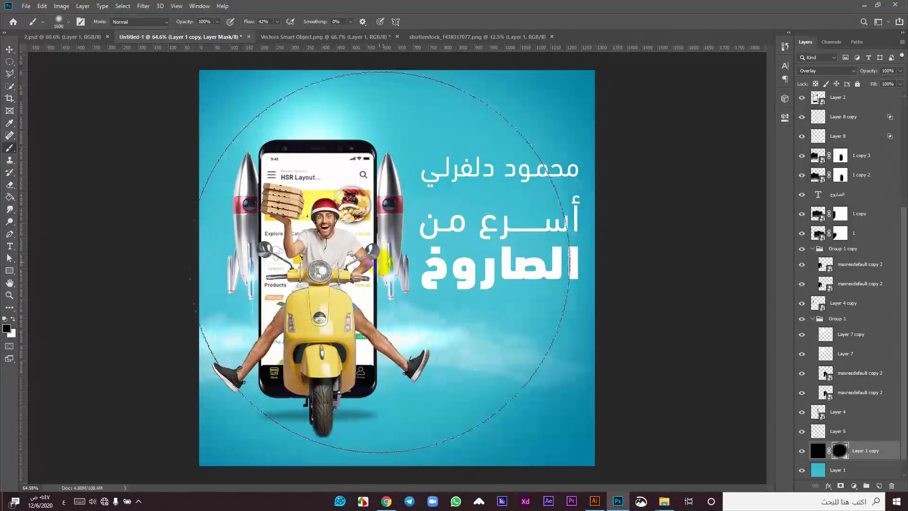
pyautogui.click(10, 48)
pyautogui.hotkey('ctrl', 'd')
pyautogui.click(864, 453)
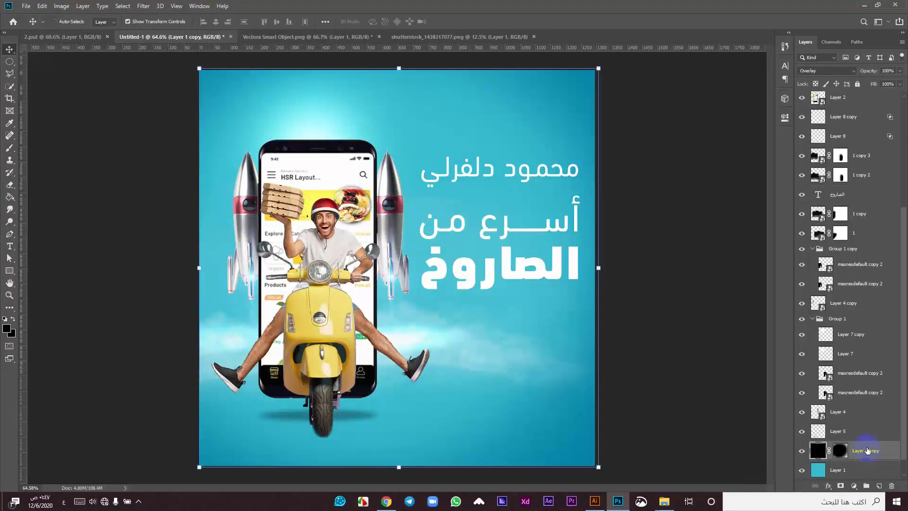
# Step: Duplicate the vignette overlay layer and set the copy's opacity to 36%
pyautogui.hotkey('ctrl', 'j')
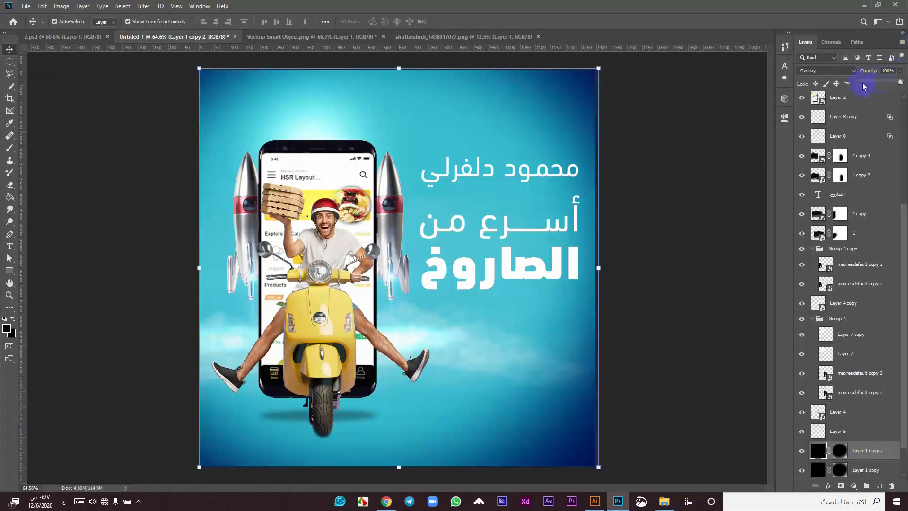
pyautogui.click(863, 83)
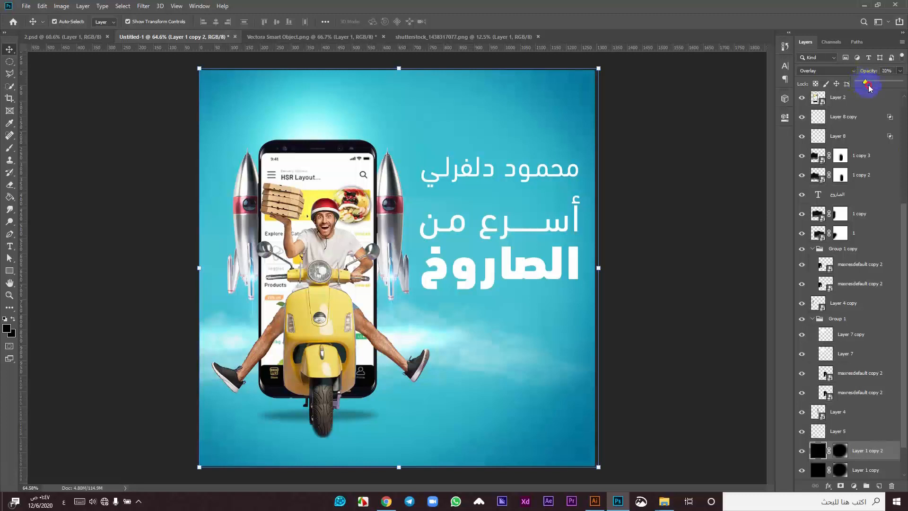
pyautogui.click(873, 83)
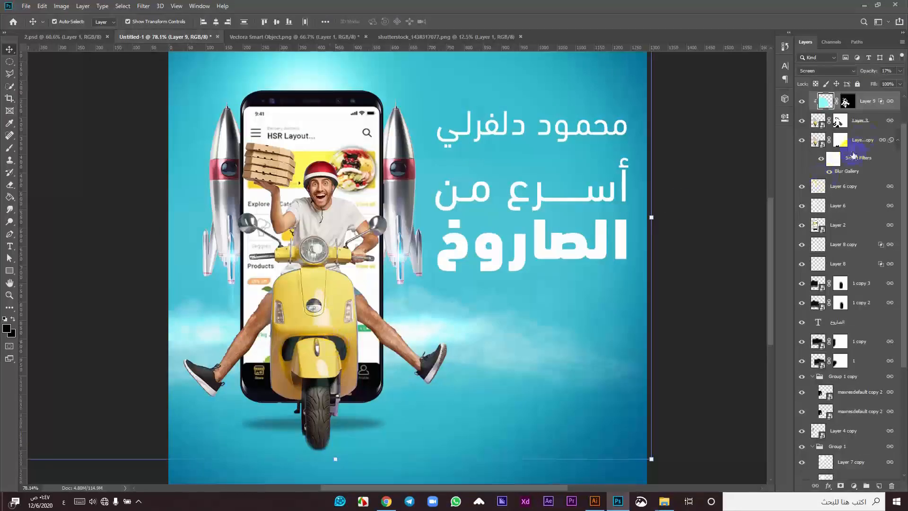
# Step: Reapply the Blur Gallery Path Blur on the rider copy with Centered Blur
pyautogui.click(861, 121)
pyautogui.click(822, 160)
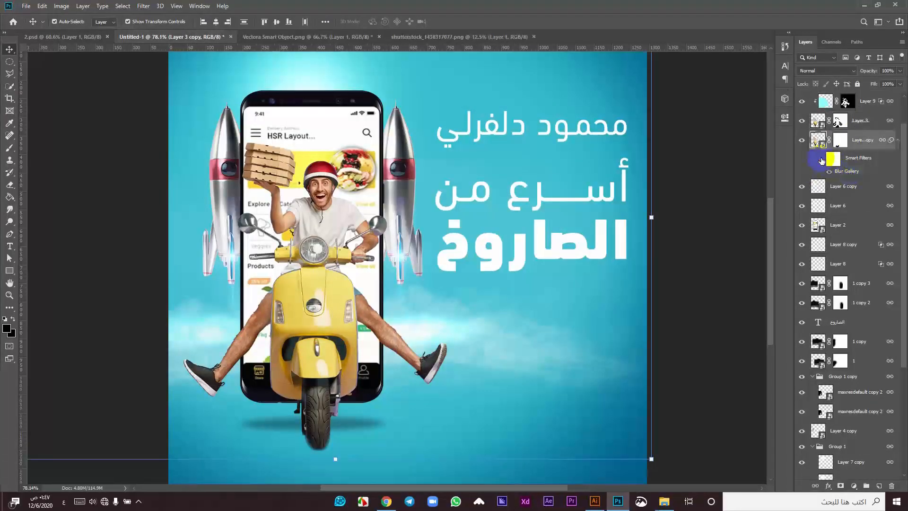
pyautogui.doubleClick(846, 171)
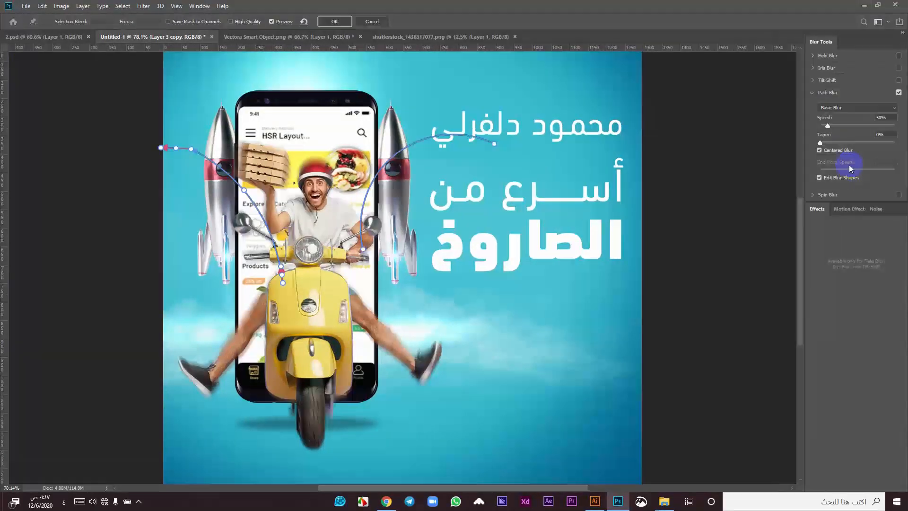
pyautogui.click(331, 20)
# Step: Select the name text layer and enter text editing on it
pyautogui.scroll(-1, 424, 196)
pyautogui.click(10, 50)
pyautogui.click(118, 122)
pyautogui.scroll(-1, 374, 175)
pyautogui.click(483, 175)
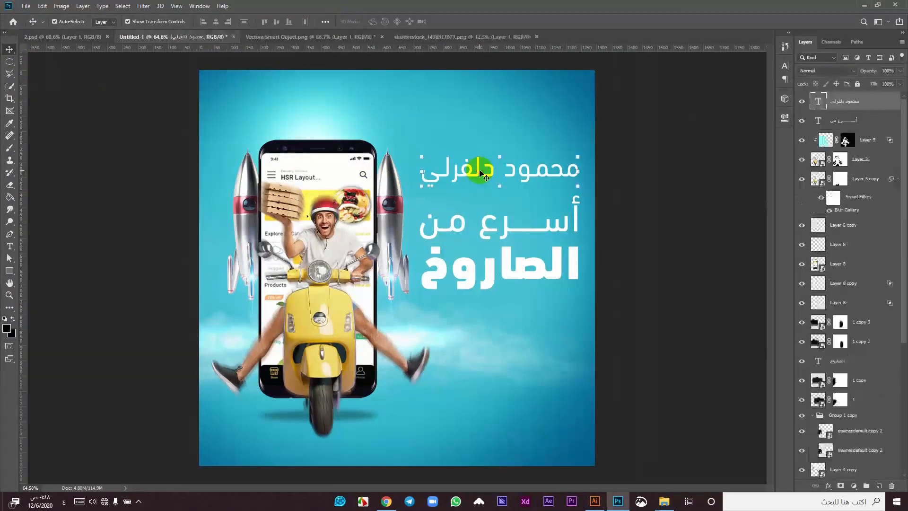
pyautogui.doubleClick(480, 173)
# Step: Increase the name line's horizontal scale slightly in the Character panel
pyautogui.click(784, 67)
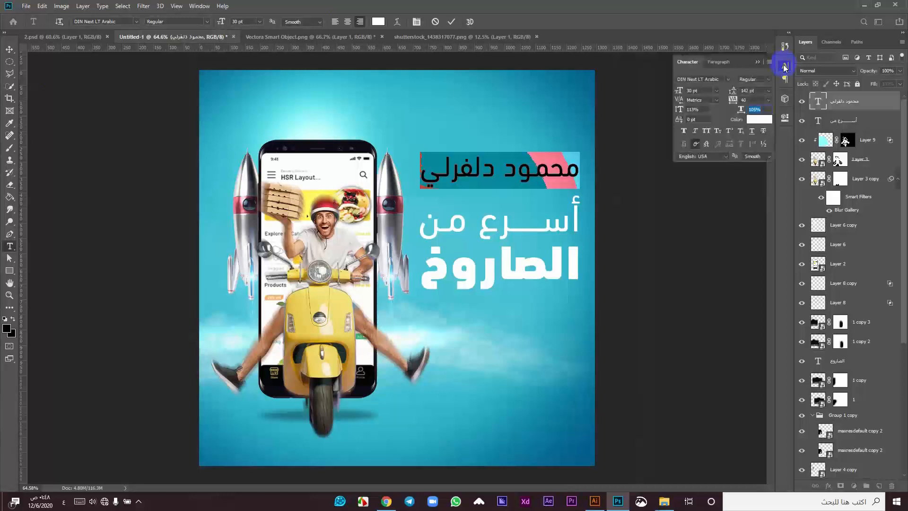
pyautogui.press('Up')
pyautogui.press('Up')
pyautogui.press('Up')
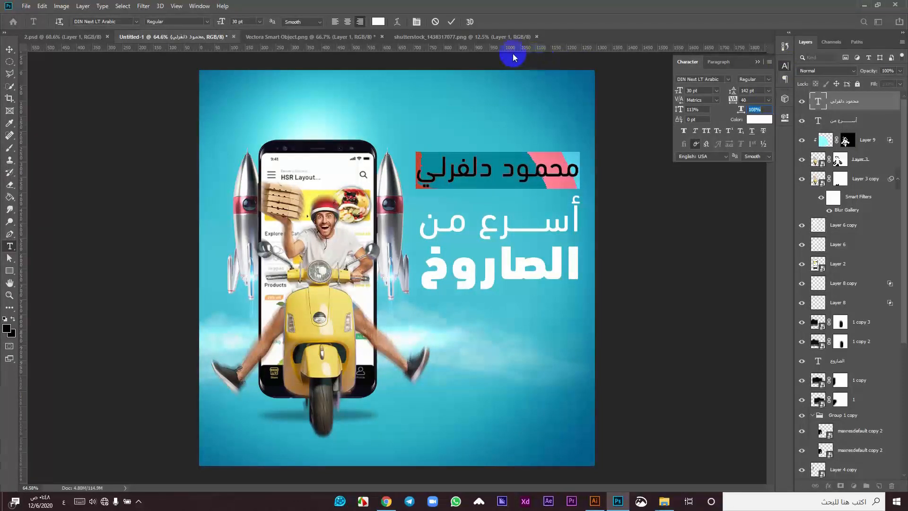
pyautogui.click(454, 22)
pyautogui.press('v')
pyautogui.click(651, 216)
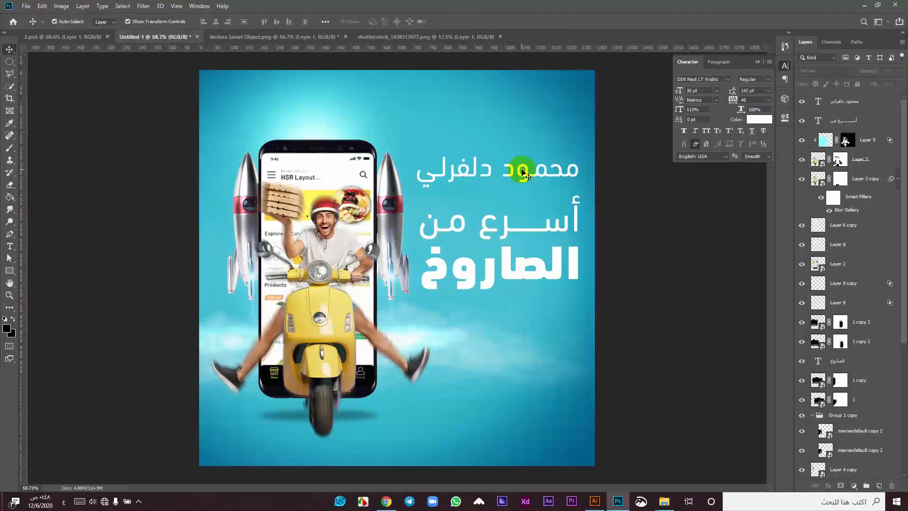
pyautogui.scroll(-1, 523, 173)
pyautogui.scroll(1, 485, 178)
# Step: Change the name text colour to a bright orange in the Color Picker
pyautogui.doubleClick(485, 170)
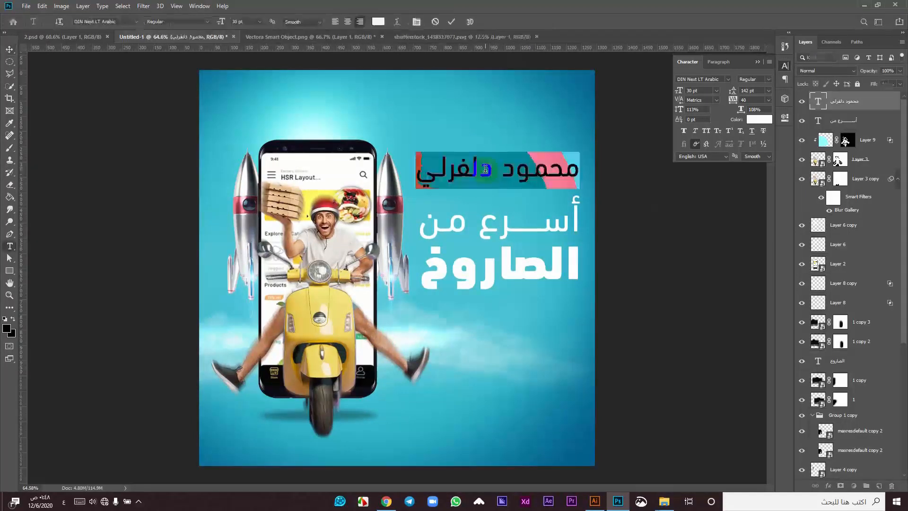
pyautogui.click(377, 22)
pyautogui.click(722, 400)
pyautogui.click(692, 335)
pyautogui.click(722, 404)
pyautogui.click(722, 406)
pyautogui.click(694, 313)
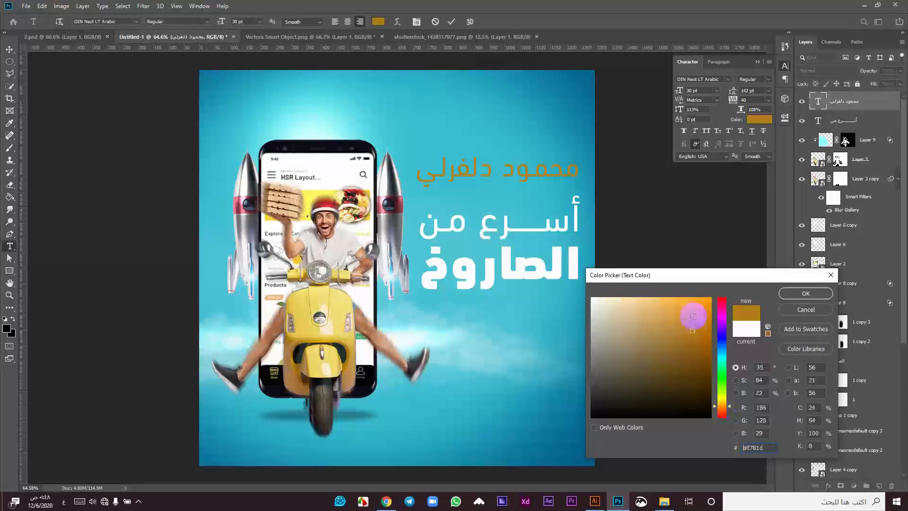
pyautogui.click(722, 407)
pyautogui.click(691, 305)
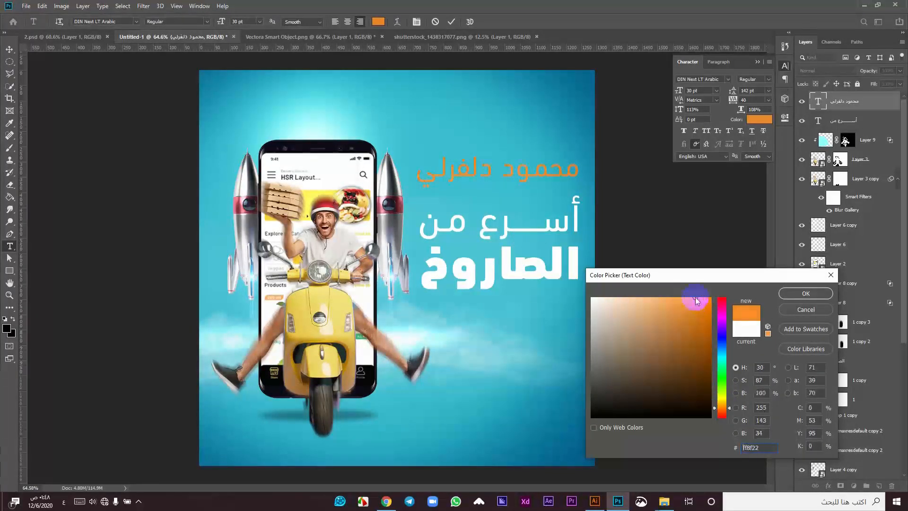
pyautogui.click(806, 293)
# Step: Set the orange name to Medium weight, commit, and reselect its layer
pyautogui.click(207, 21)
pyautogui.click(179, 57)
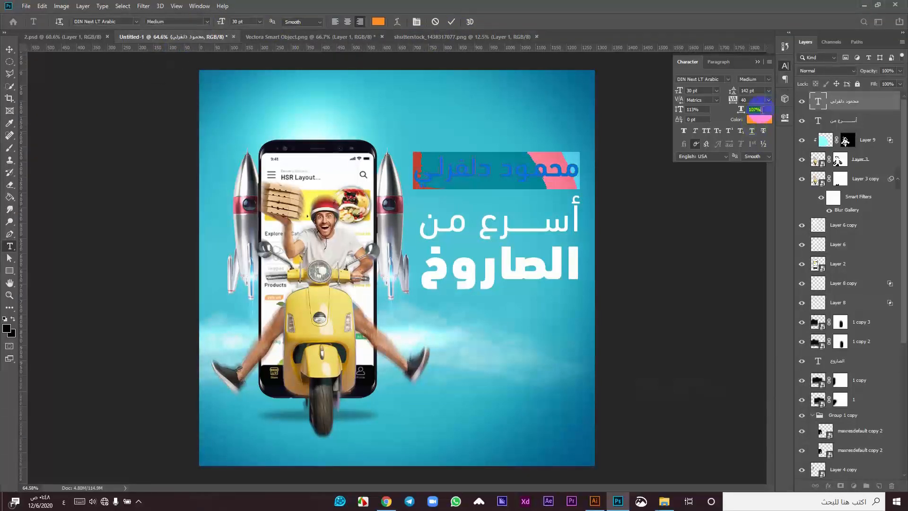
pyautogui.click(451, 22)
pyautogui.press('v')
pyautogui.click(617, 200)
pyautogui.scroll(4, 498, 197)
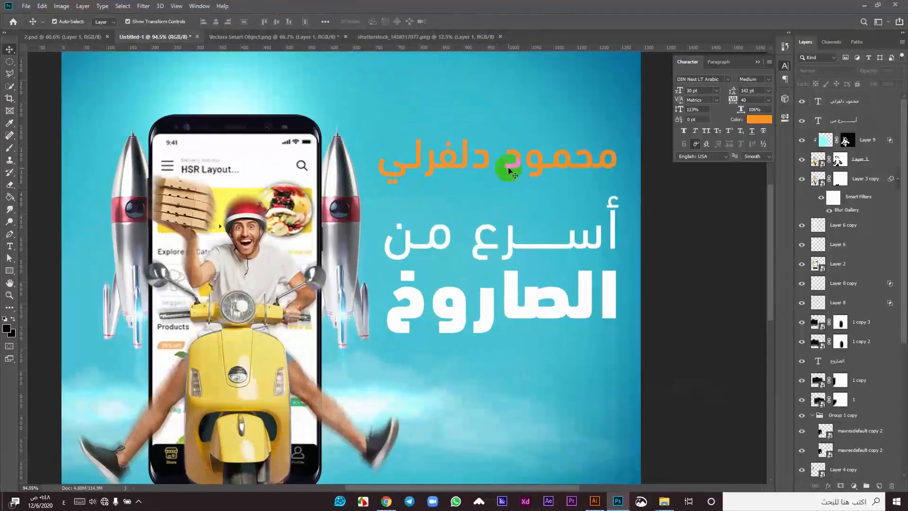
pyautogui.click(508, 167)
pyautogui.click(654, 215)
pyautogui.click(503, 168)
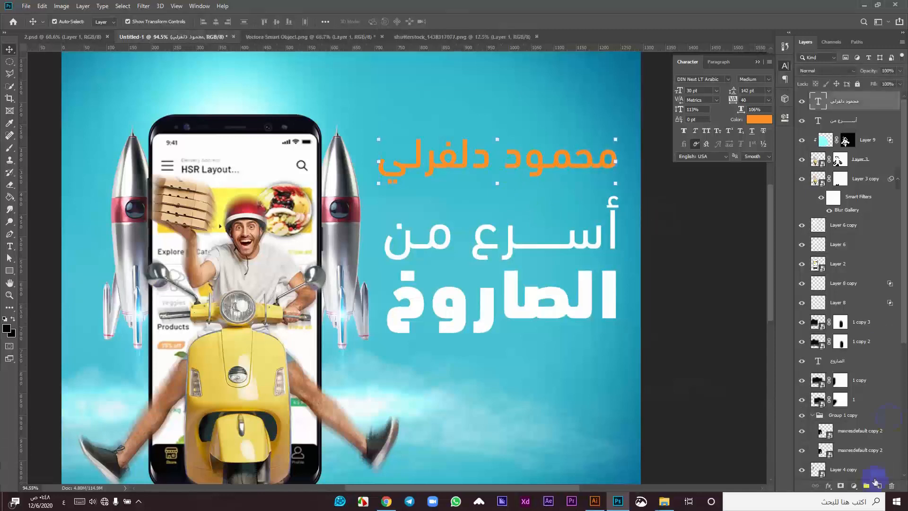
# Step: Add a Drop Shadow to the orange name with a 2 px distance
pyautogui.click(829, 486)
pyautogui.click(847, 479)
pyautogui.moveTo(636, 95); pyautogui.dragTo(717, 146)
pyautogui.click(796, 231)
pyautogui.press('Down')
pyautogui.press('Down')
pyautogui.press('Down')
pyautogui.press('Down')
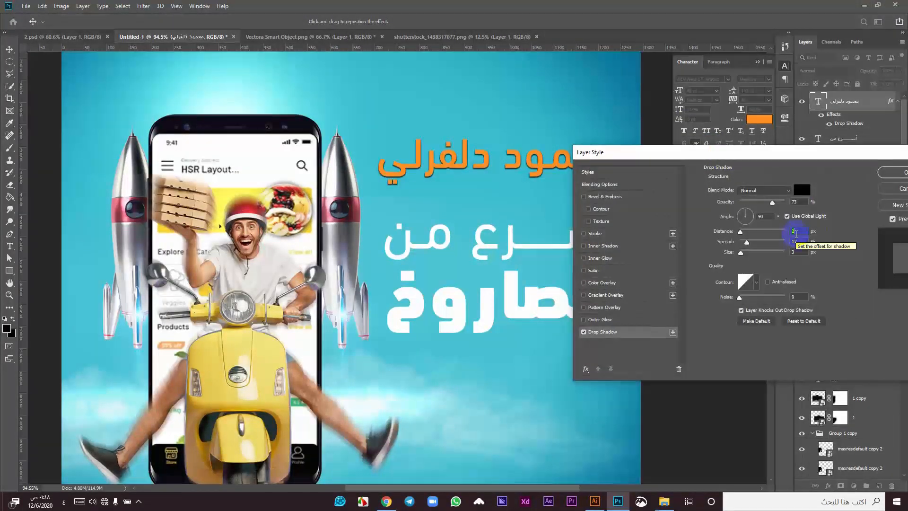
# Step: Lower the drop shadow's opacity, confirm it, and nudge the name slightly down
pyautogui.moveTo(747, 170); pyautogui.dragTo(804, 213)
pyautogui.click(852, 245)
pyautogui.press('Down')
pyautogui.press('Down')
pyautogui.press('Down')
pyautogui.press('Down')
pyautogui.press('Down')
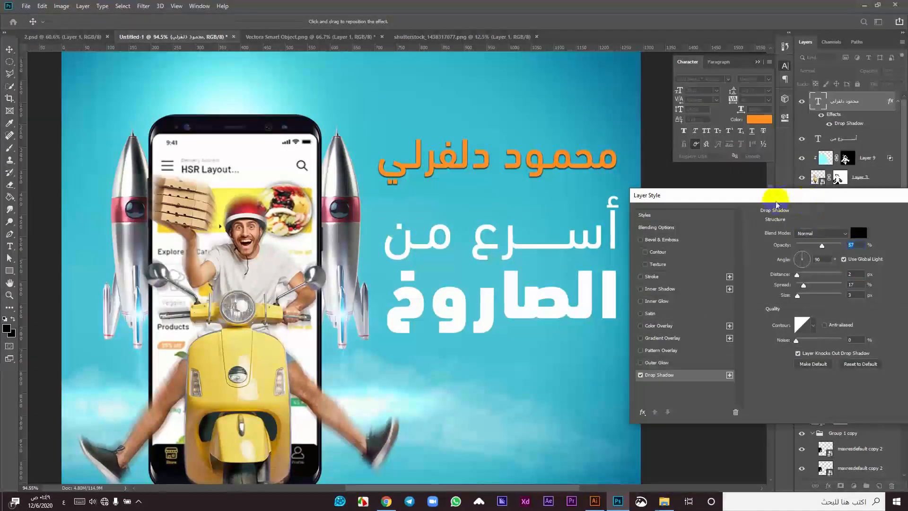
pyautogui.moveTo(772, 195); pyautogui.dragTo(688, 201)
pyautogui.click(857, 227)
pyautogui.press('Down')
pyautogui.press('Down')
pyautogui.press('Down')
pyautogui.press('Down')
pyautogui.press('Down')
pyautogui.press('Down')
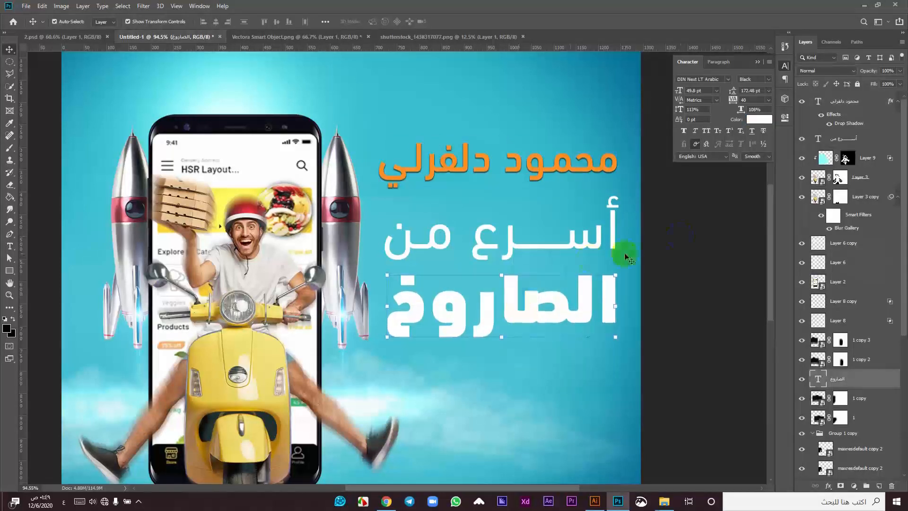
# Step: Nudge the linked phone, rider and rockets group slightly to the left
pyautogui.click(611, 253)
pyautogui.click(665, 264)
pyautogui.scroll(-3, 552, 204)
pyautogui.moveTo(330, 257); pyautogui.dragTo(326, 254)
pyautogui.press('Left')
pyautogui.press('Left')
pyautogui.press('Left')
pyautogui.press('Left')
pyautogui.press('Left')
pyautogui.press('Left')
pyautogui.press('Left')
pyautogui.press('Left')
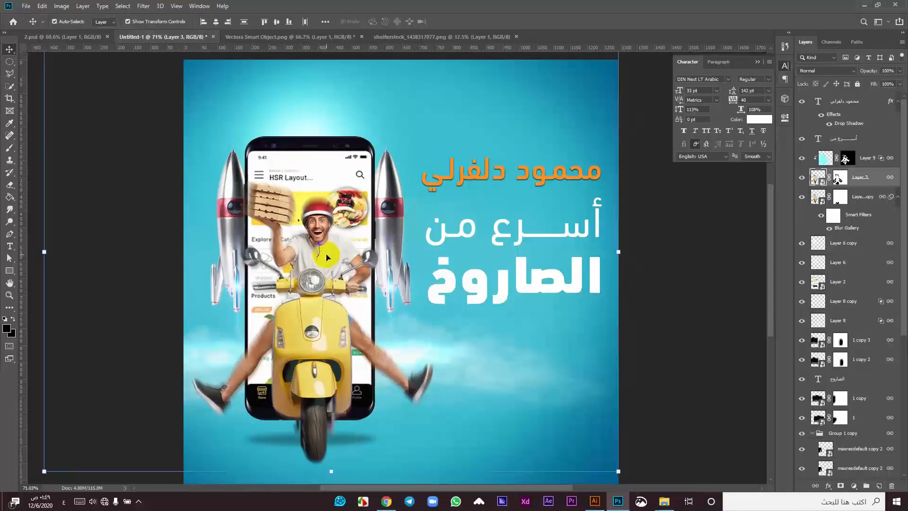
pyautogui.press('Left')
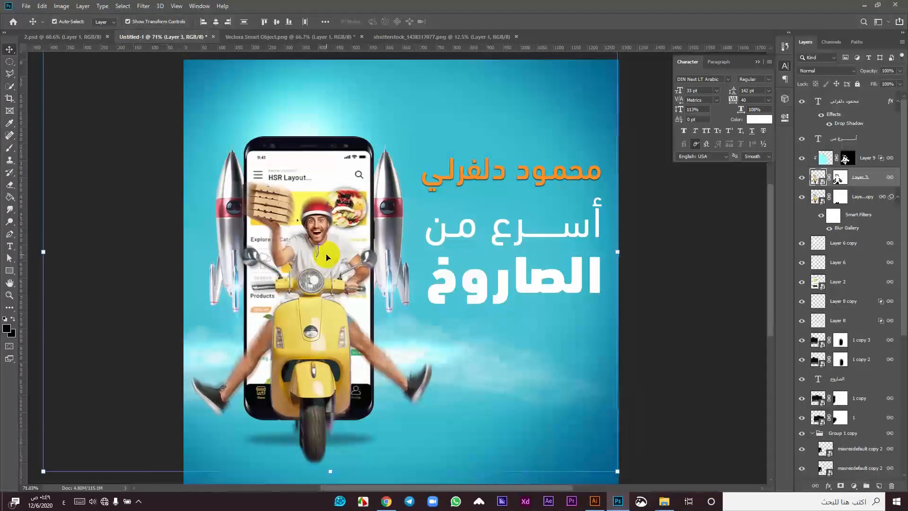
pyautogui.scroll(-2, 327, 257)
# Step: Re-enter and commit the orange name and the أسرع من headline text layers
pyautogui.doubleClick(487, 191)
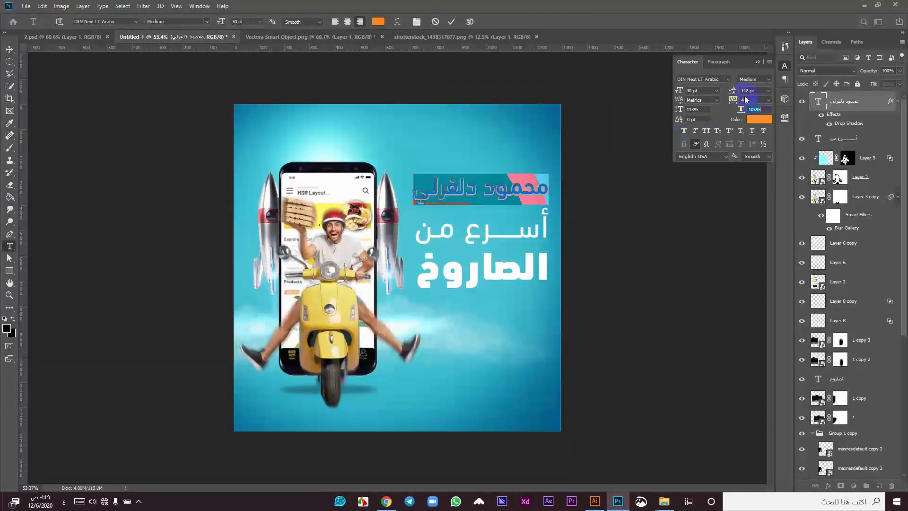
pyautogui.click(453, 21)
pyautogui.click(634, 205)
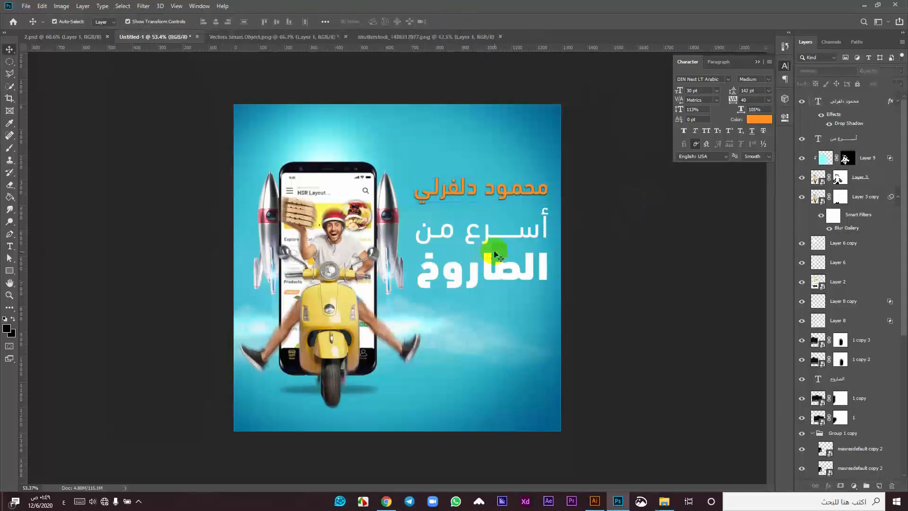
pyautogui.doubleClick(473, 239)
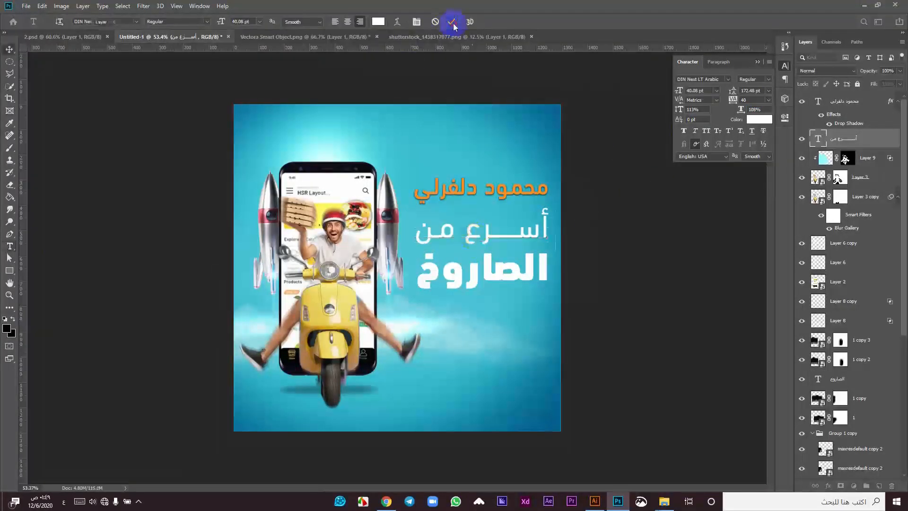
pyautogui.click(617, 216)
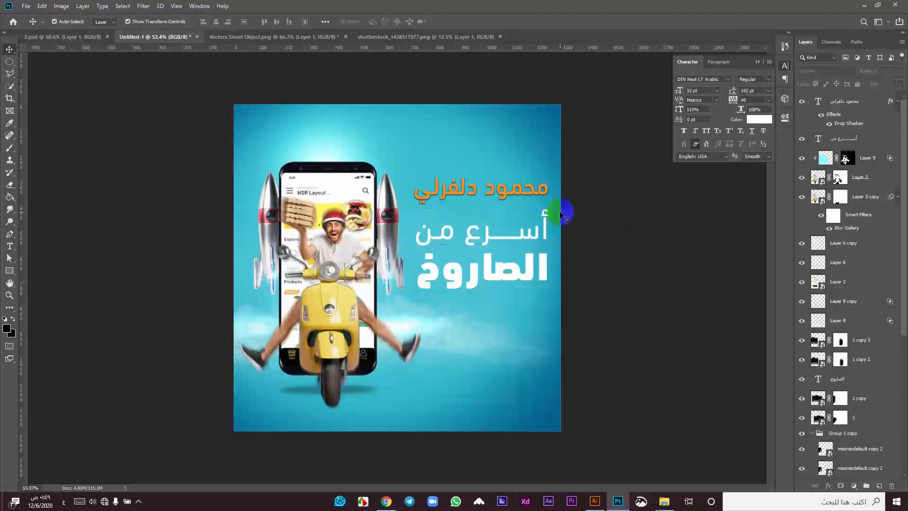
pyautogui.scroll(-3, 490, 241)
pyautogui.scroll(5, 396, 248)
pyautogui.rightClick(392, 259)
pyautogui.click(130, 265)
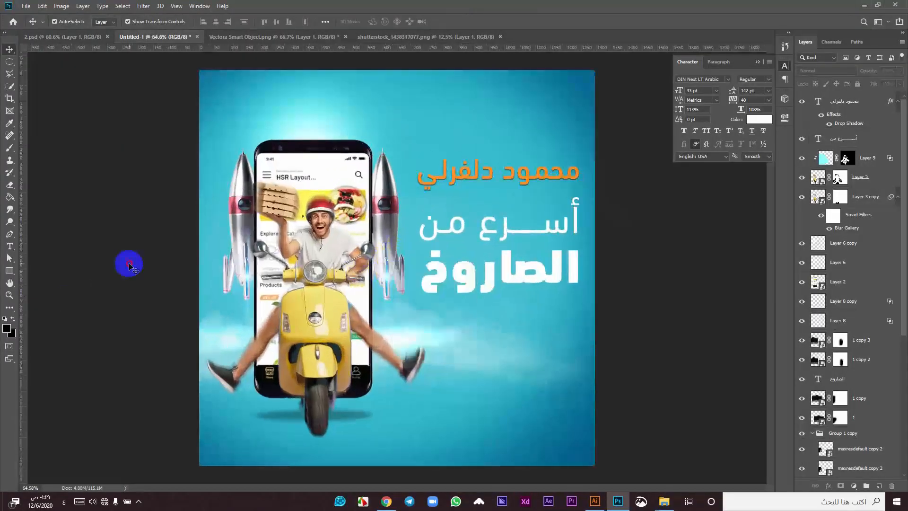
# Step: Save the ad as Untitled-1.psd in Photoshop format
pyautogui.hotkey('ctrl', 's')
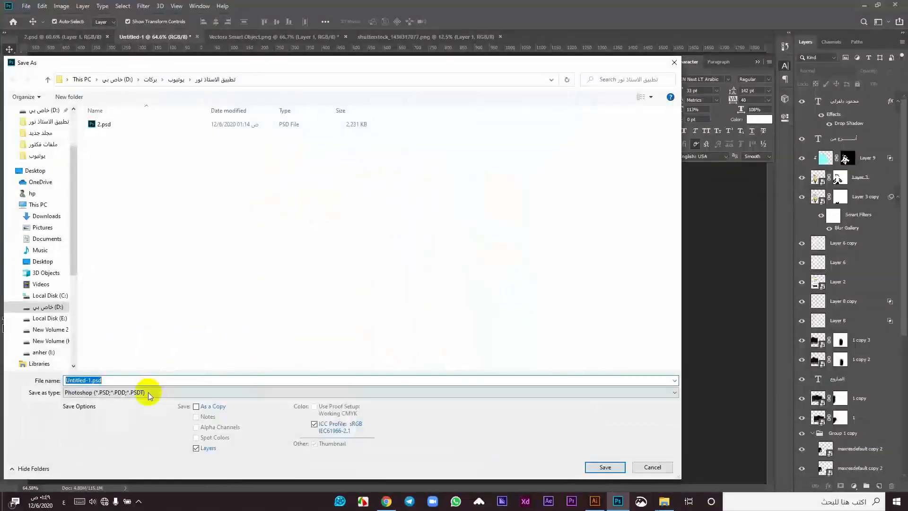
pyautogui.click(605, 468)
pyautogui.click(552, 133)
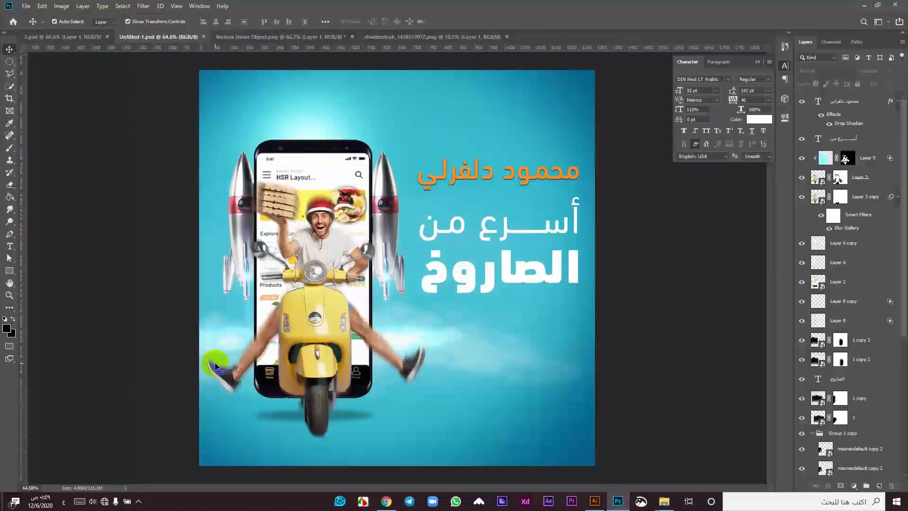